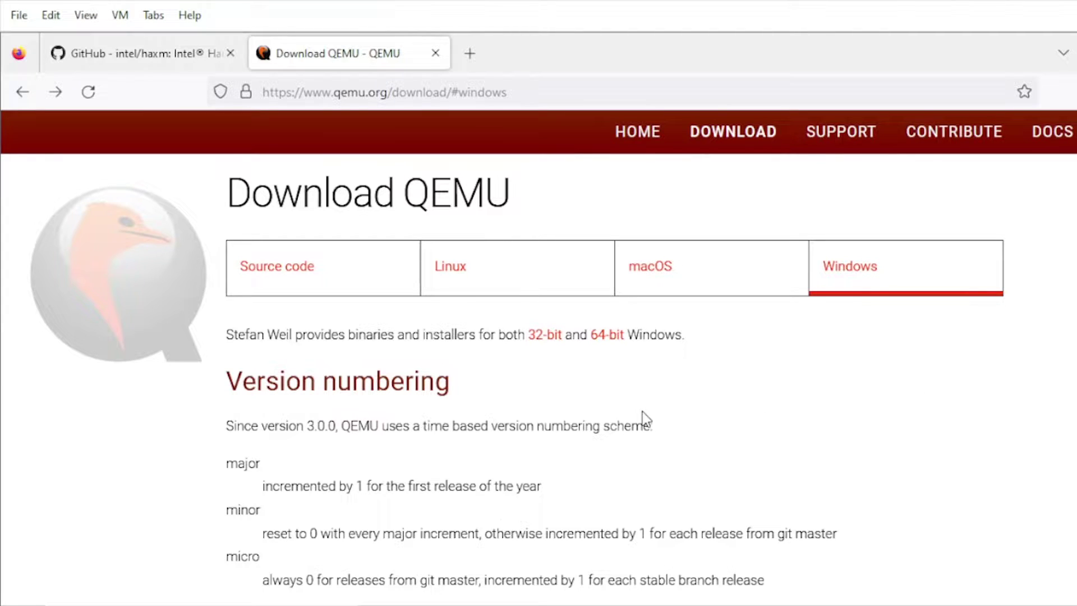
- Scroll the QEMU download page's Windows section to bring the 32-bit and 64-bit links into view
{"action": "scroll", "coordinate": [619, 379], "scroll_direction": "down", "scroll_amount": 2}
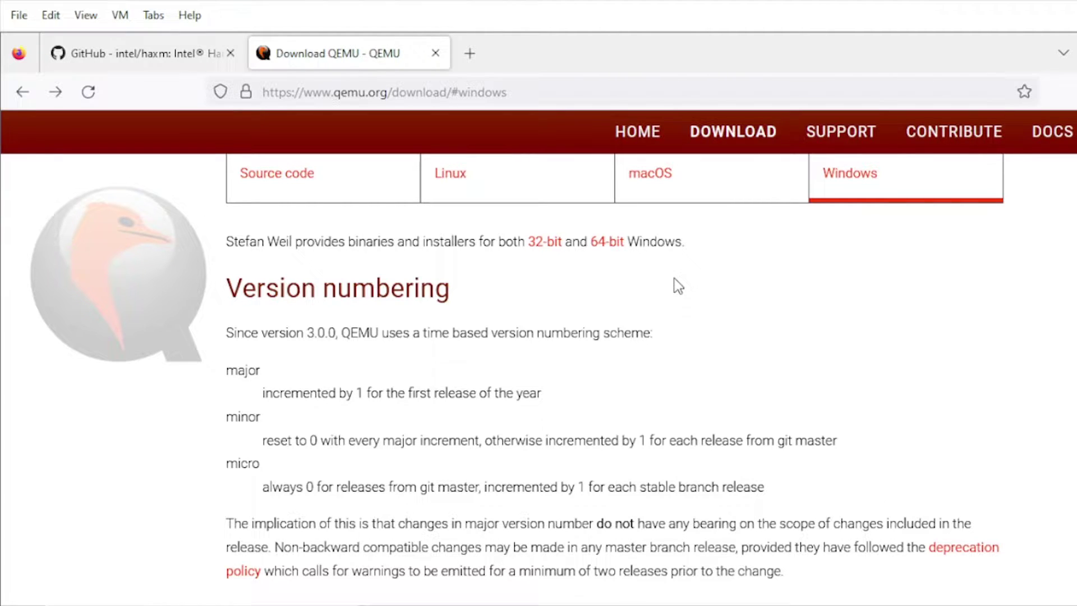
{"action": "scroll", "coordinate": [674, 279], "scroll_direction": "up", "scroll_amount": 2}
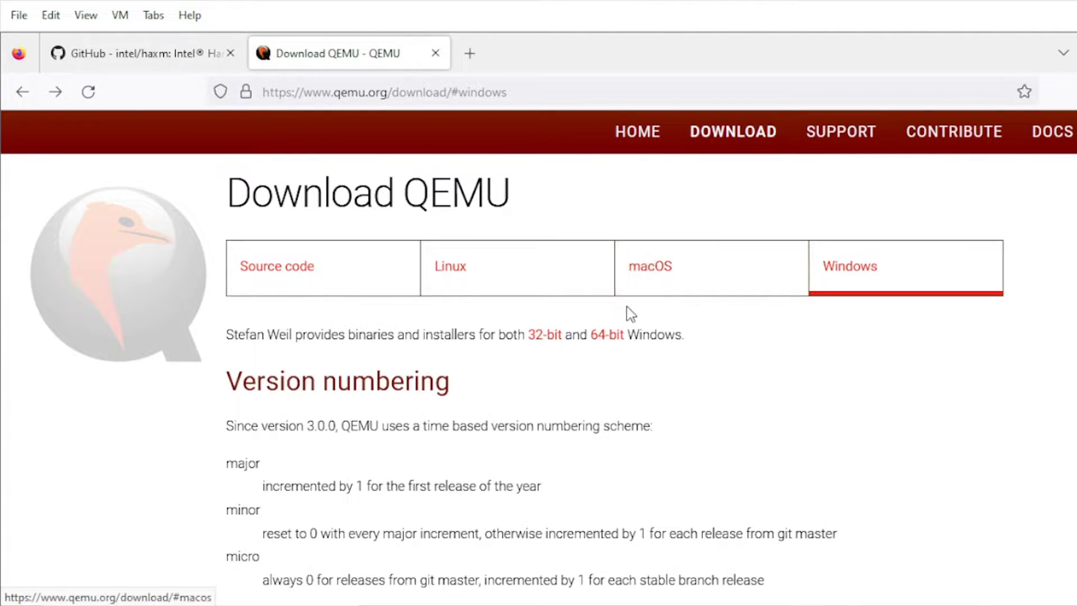
- Download qemu-w64-setup-20220831.exe from the 64-bit Windows binaries listing
{"action": "left_click", "coordinate": [606, 339]}
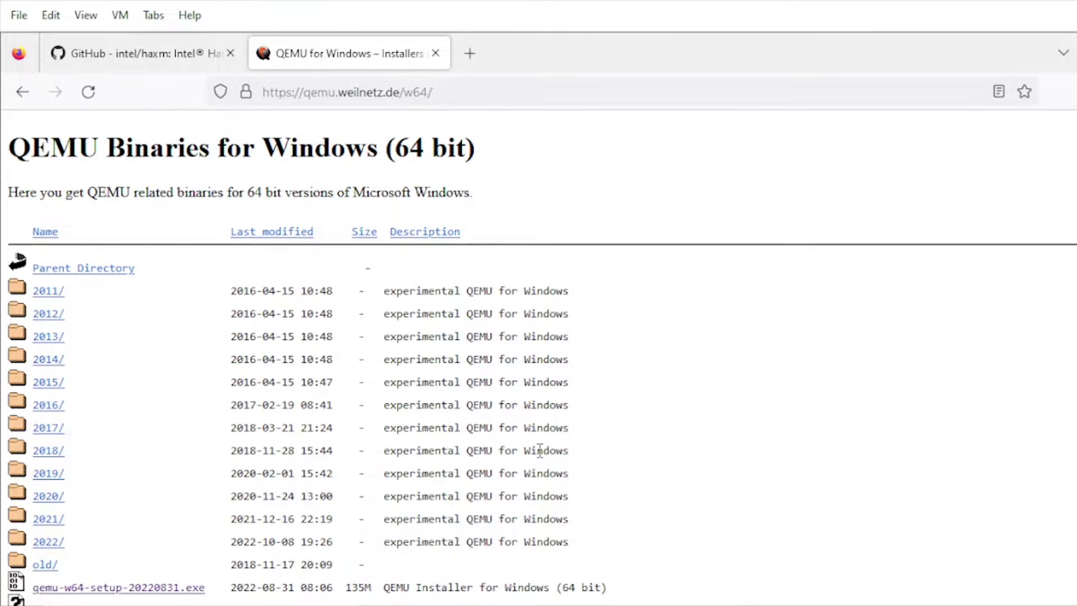
{"action": "scroll", "coordinate": [539, 450], "scroll_direction": "down", "scroll_amount": 2}
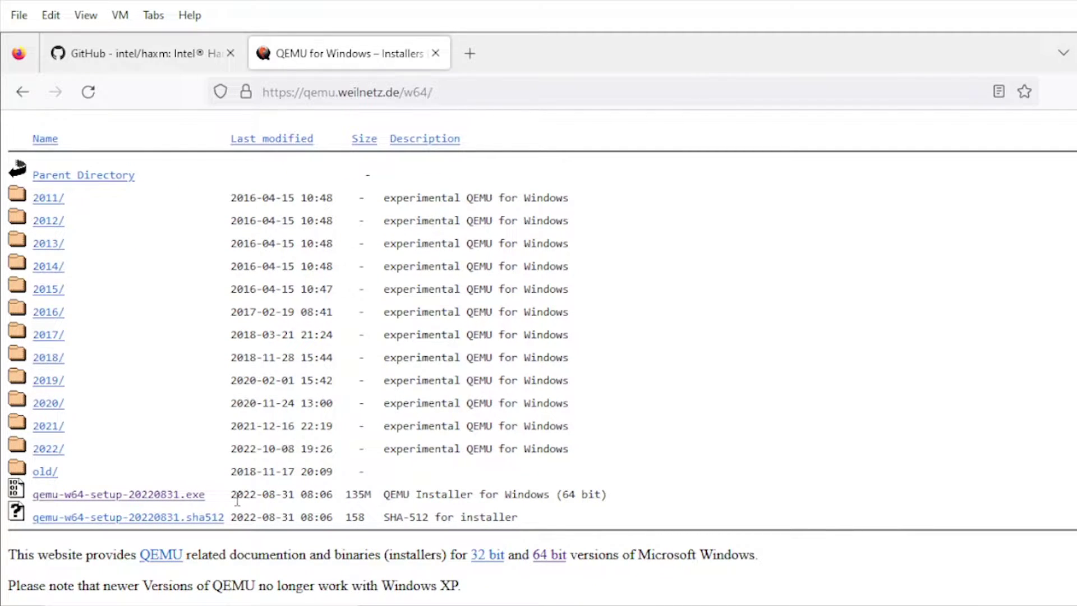
{"action": "left_click_drag", "start_coordinate": [231, 497], "coordinate": [337, 497]}
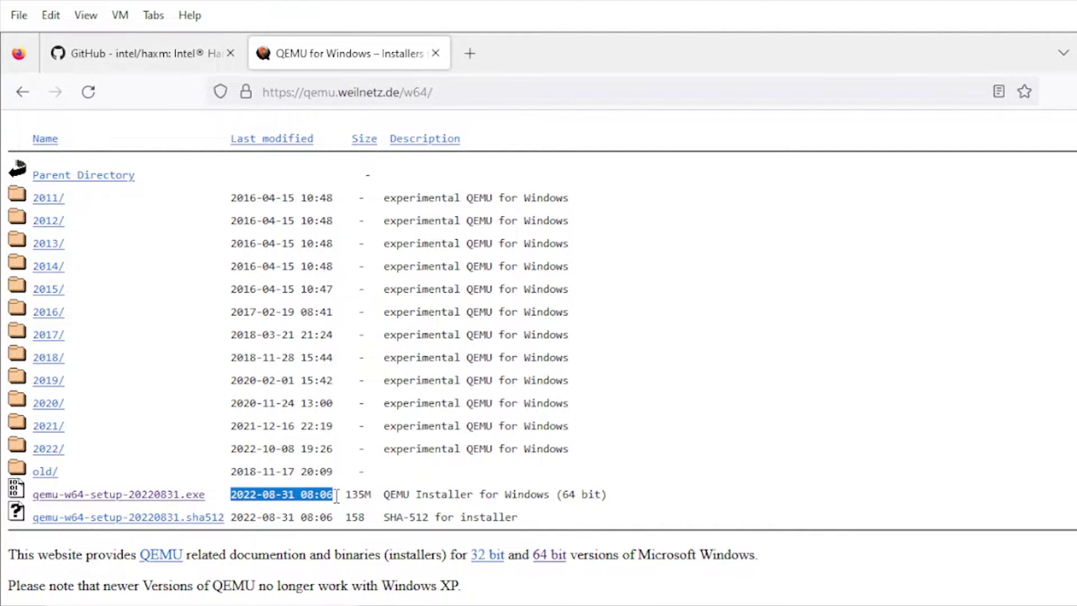
{"action": "left_click", "coordinate": [194, 500]}
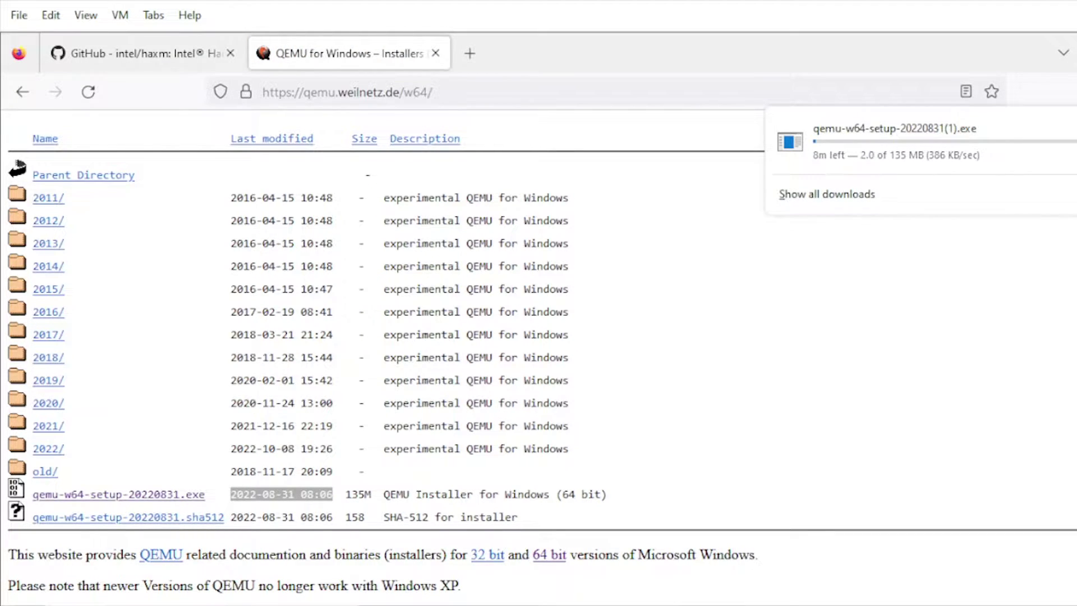
{"action": "key", "text": "Escape"}
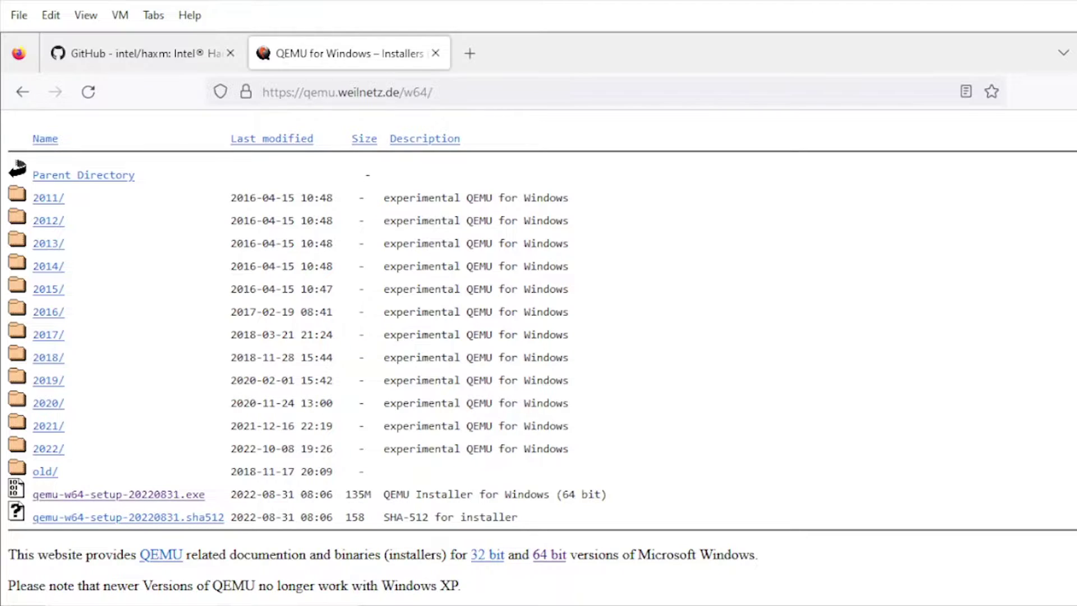
- Run qemu-w64-setup-20220831 from the Downloads folder, then minimize File Explorer
{"action": "left_click", "coordinate": [526, 601]}
{"action": "left_click", "coordinate": [335, 246]}
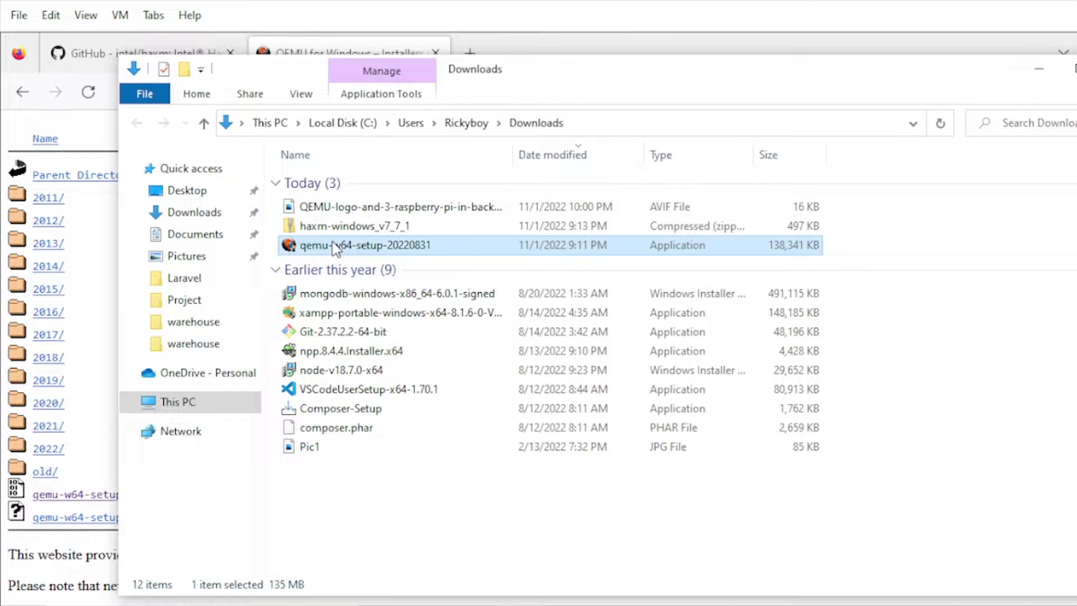
{"action": "right_click", "coordinate": [333, 244]}
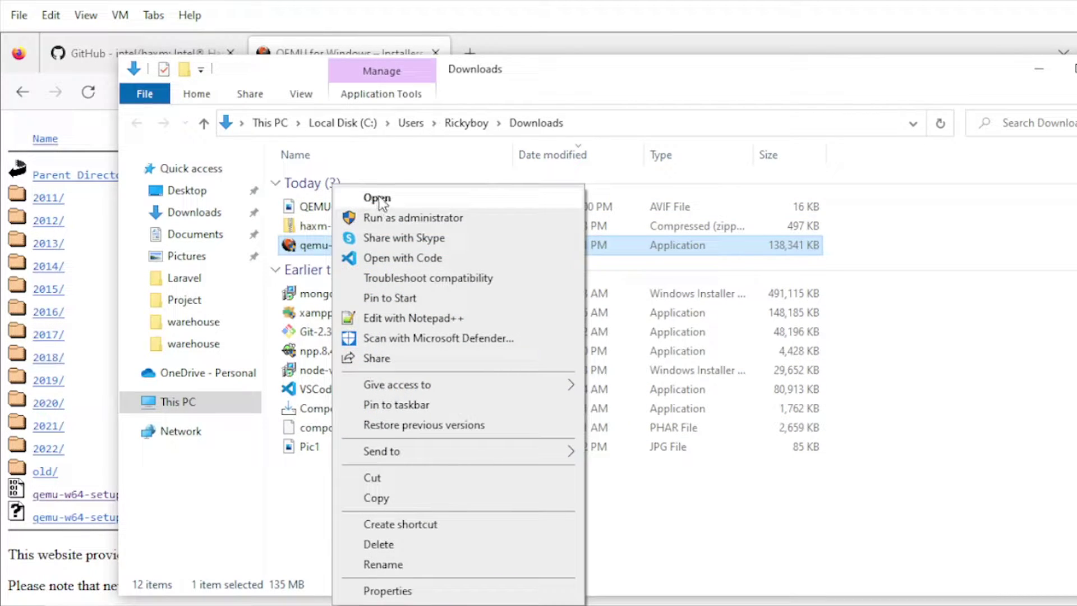
{"action": "left_click", "coordinate": [377, 198]}
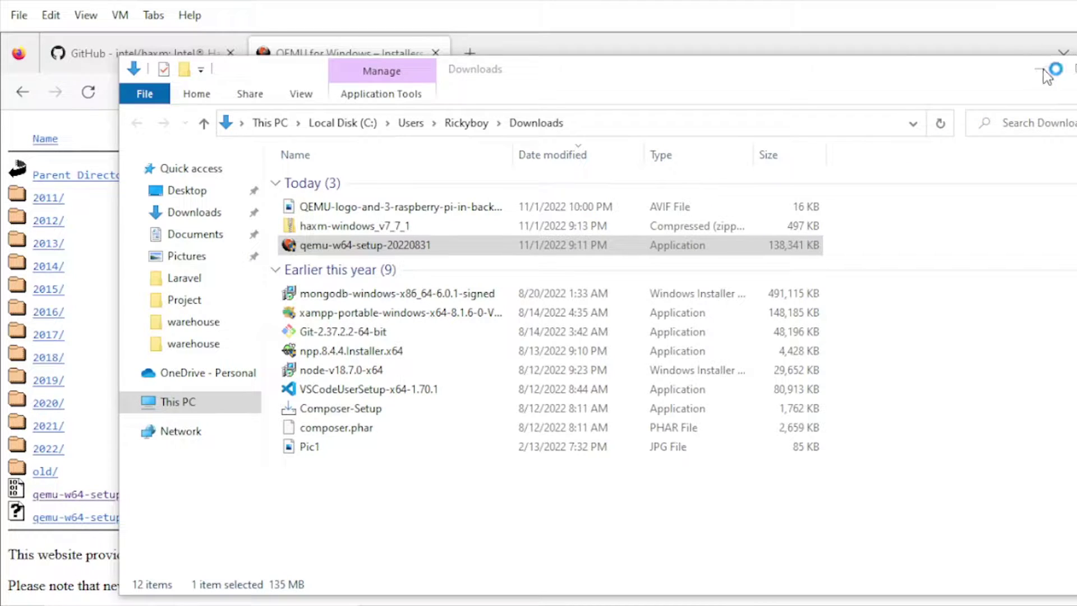
{"action": "left_click", "coordinate": [1004, 55]}
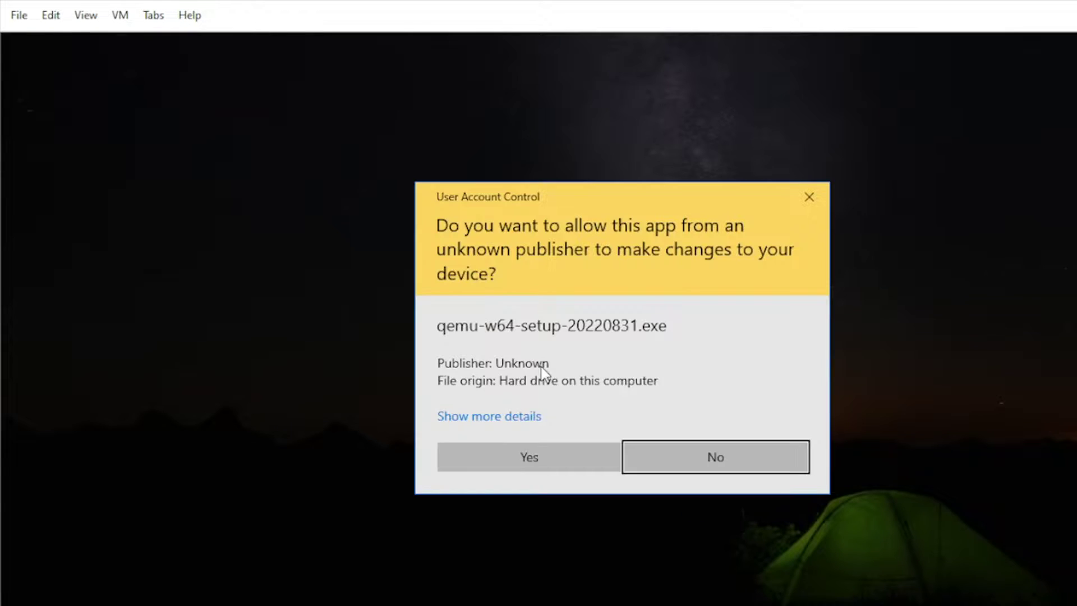
- Allow the installer, keep English, accept the GPL licence and keep all components
{"action": "left_click", "coordinate": [534, 451]}
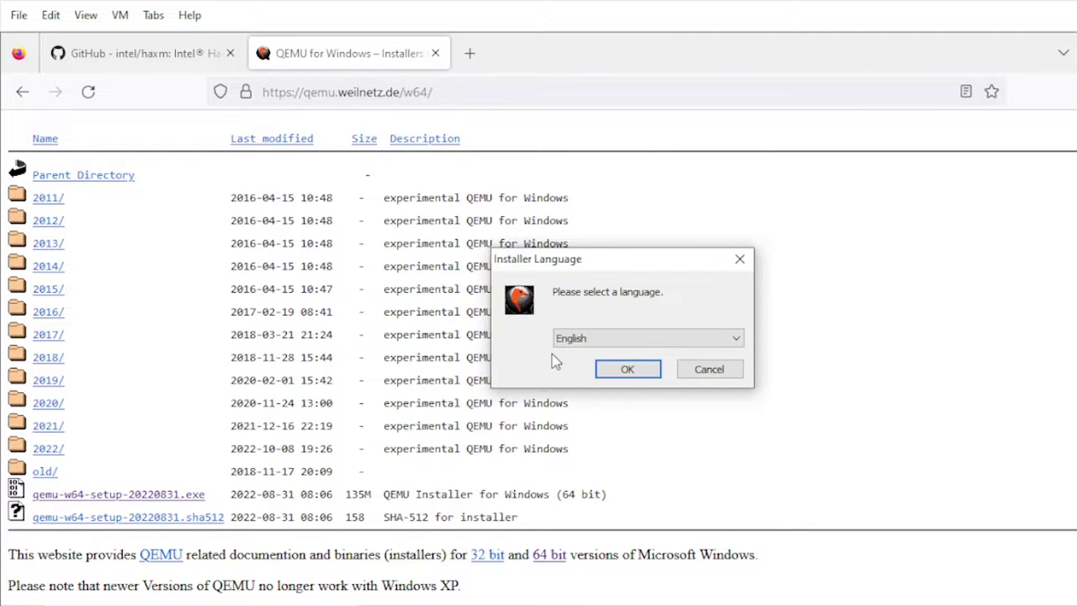
{"action": "left_click", "coordinate": [626, 370]}
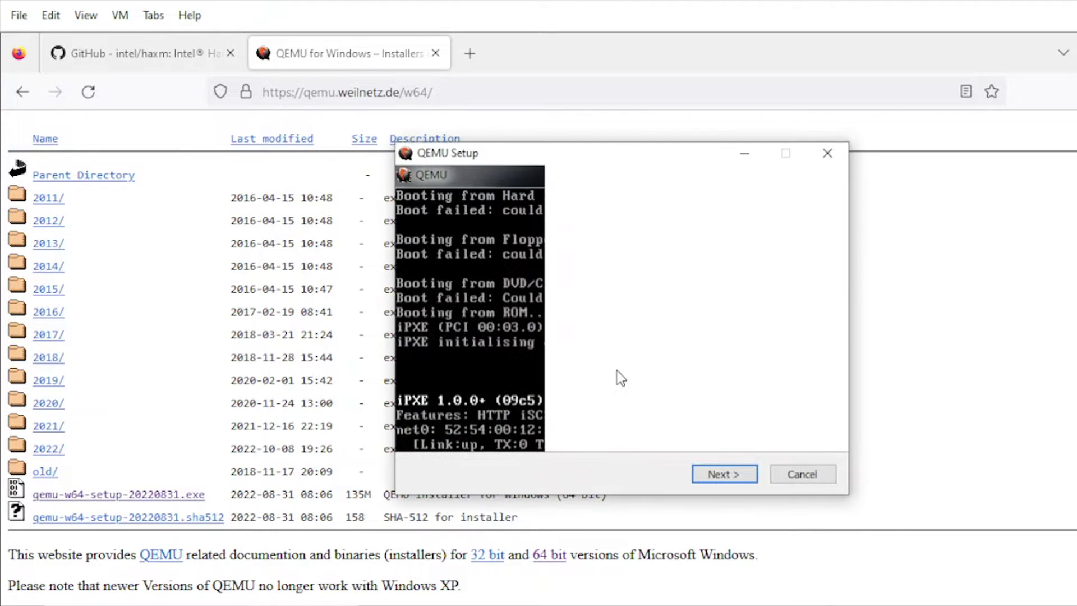
{"action": "left_click", "coordinate": [708, 474]}
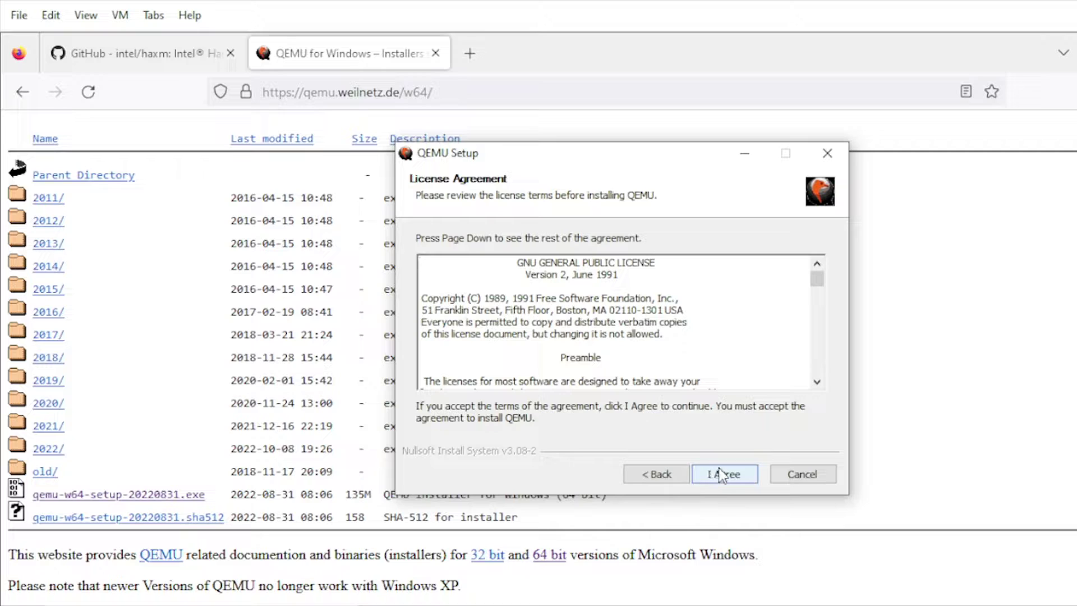
{"action": "left_click", "coordinate": [716, 473]}
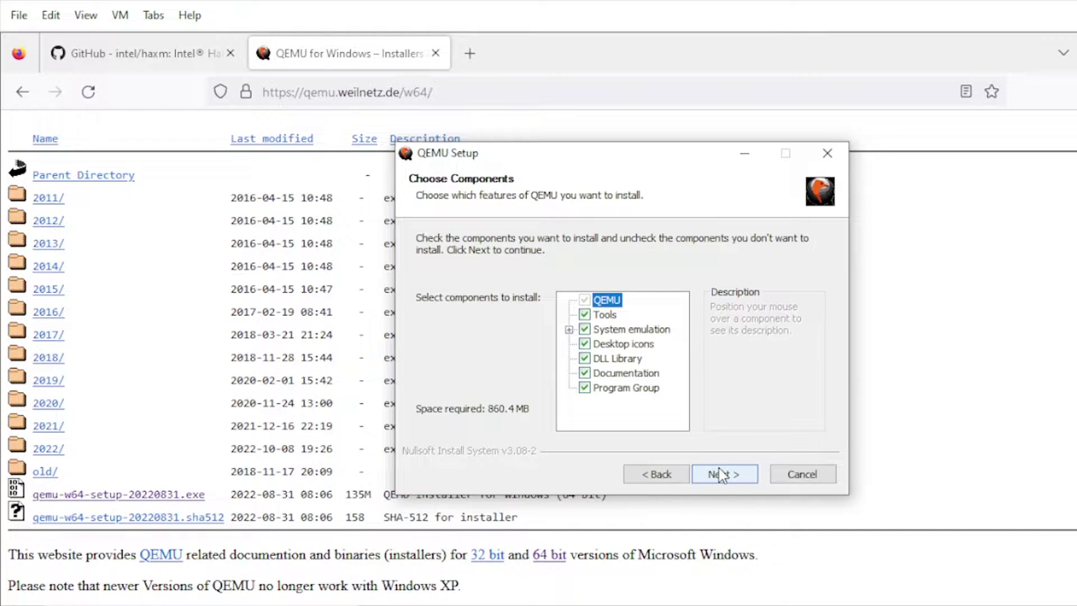
{"action": "left_click", "coordinate": [720, 475]}
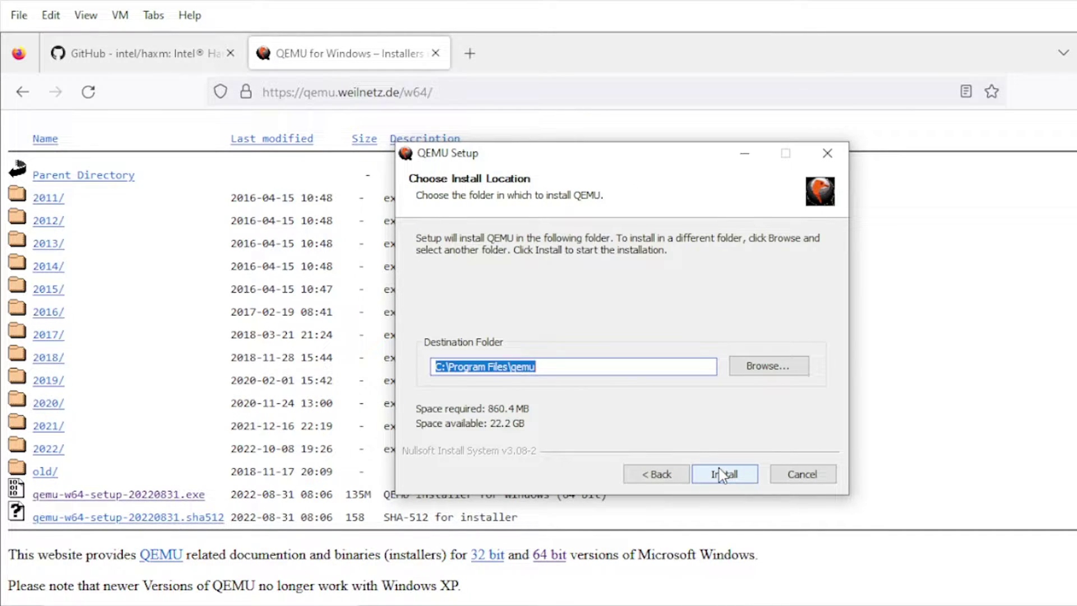
- Install QEMU into C:\Program Files\qemu and finish the setup when it completes
{"action": "left_click", "coordinate": [719, 473]}
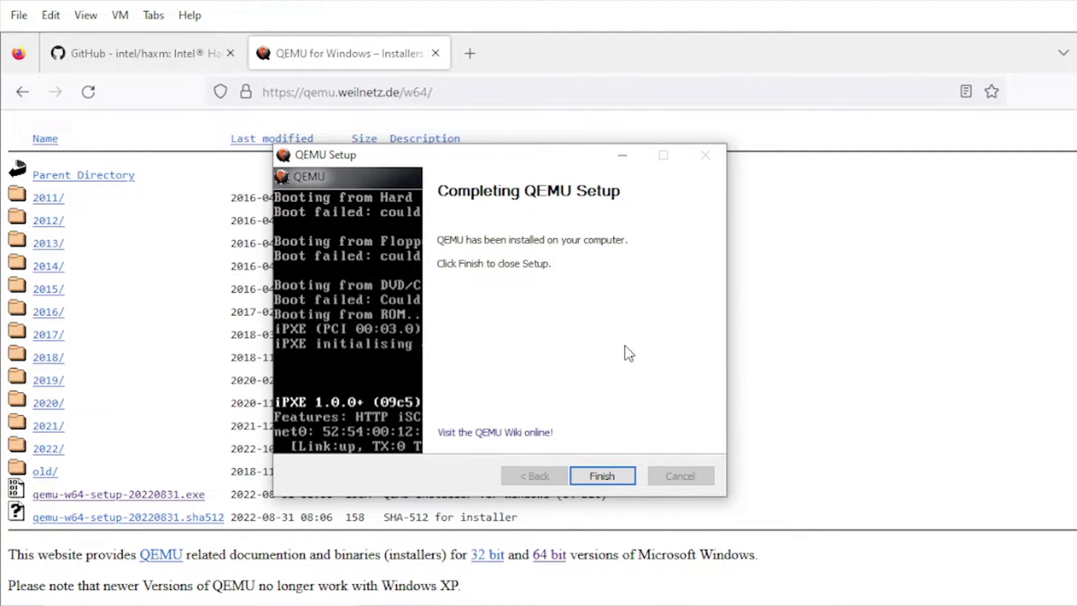
{"action": "left_click", "coordinate": [601, 474]}
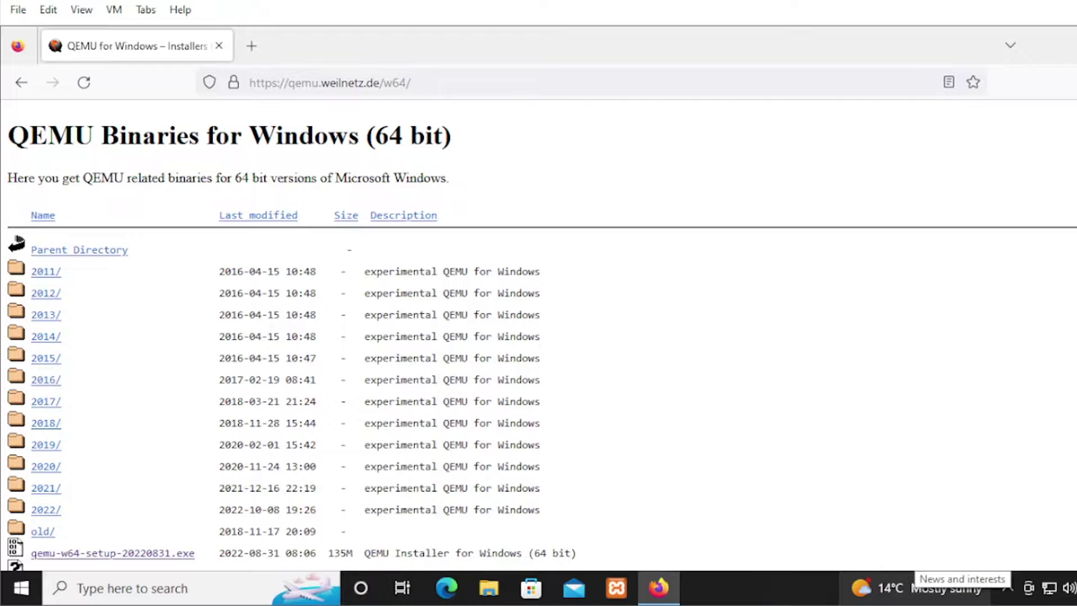
- Open Windows Features via Control Panel > Programs and confirm Hyper-V stays unchecked
{"action": "left_click", "coordinate": [213, 585]}
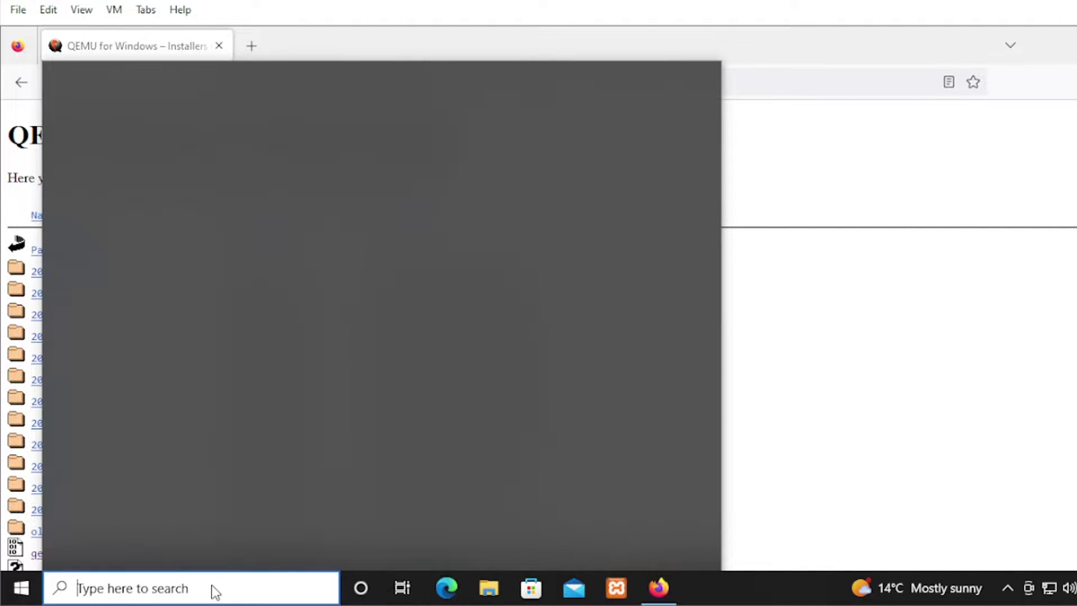
{"action": "type", "text": "contr"}
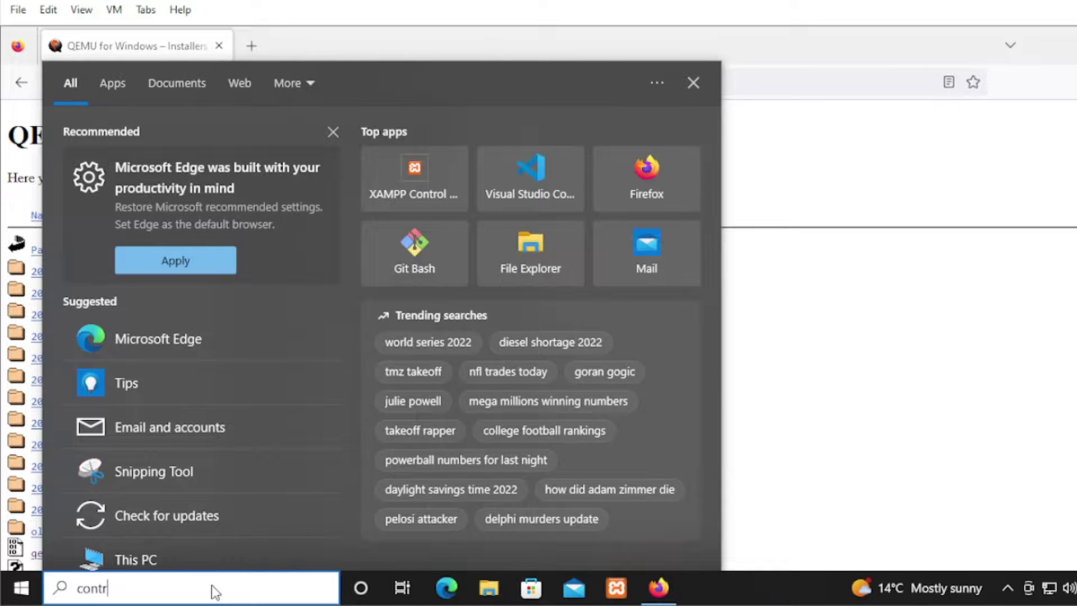
{"action": "type", "text": "ol"}
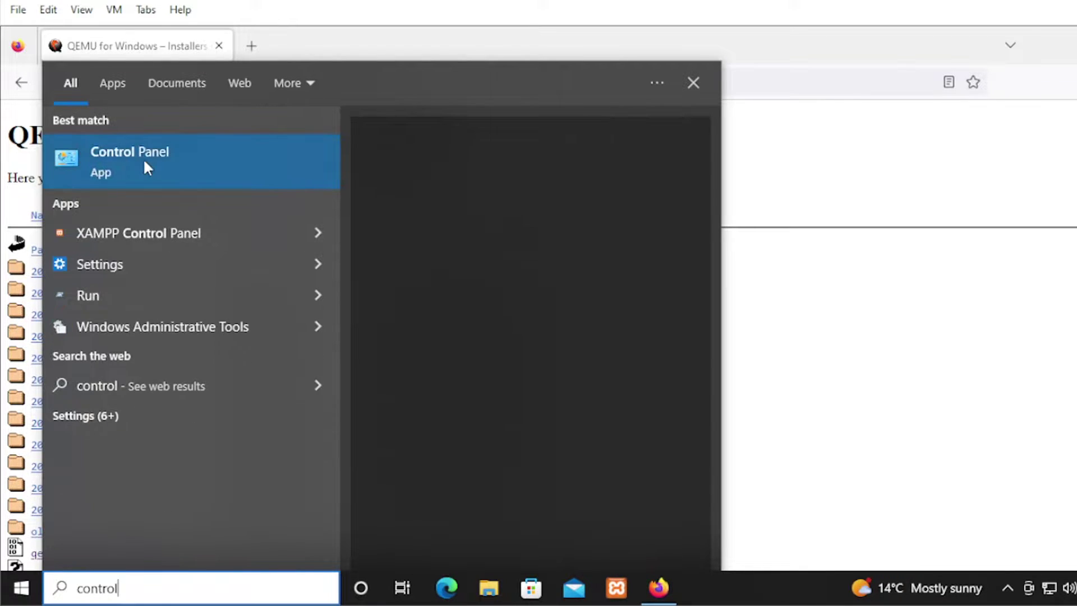
{"action": "left_click", "coordinate": [143, 159]}
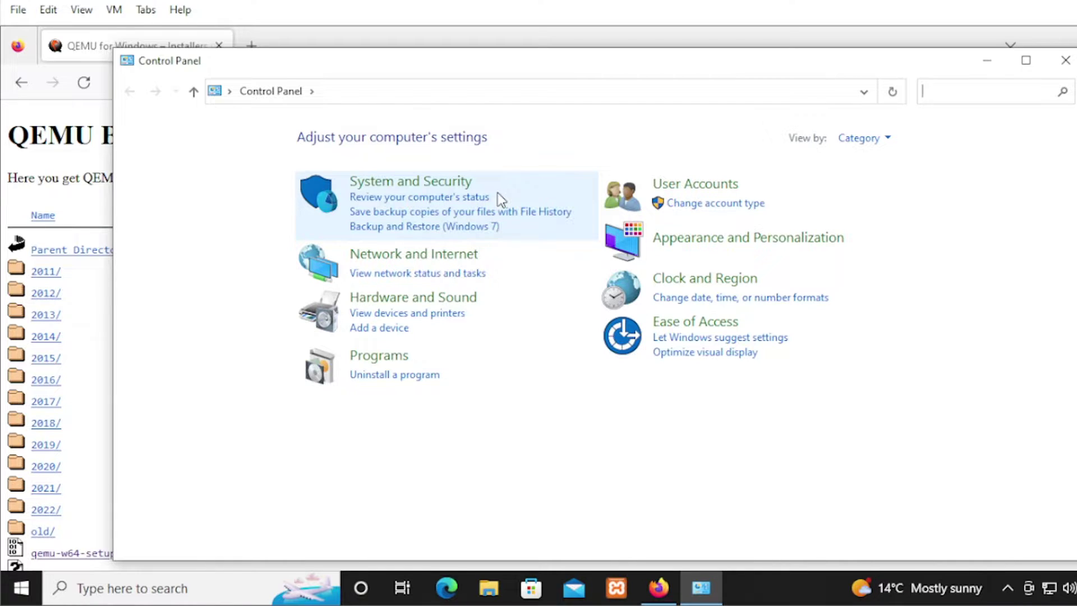
{"action": "left_click", "coordinate": [379, 357]}
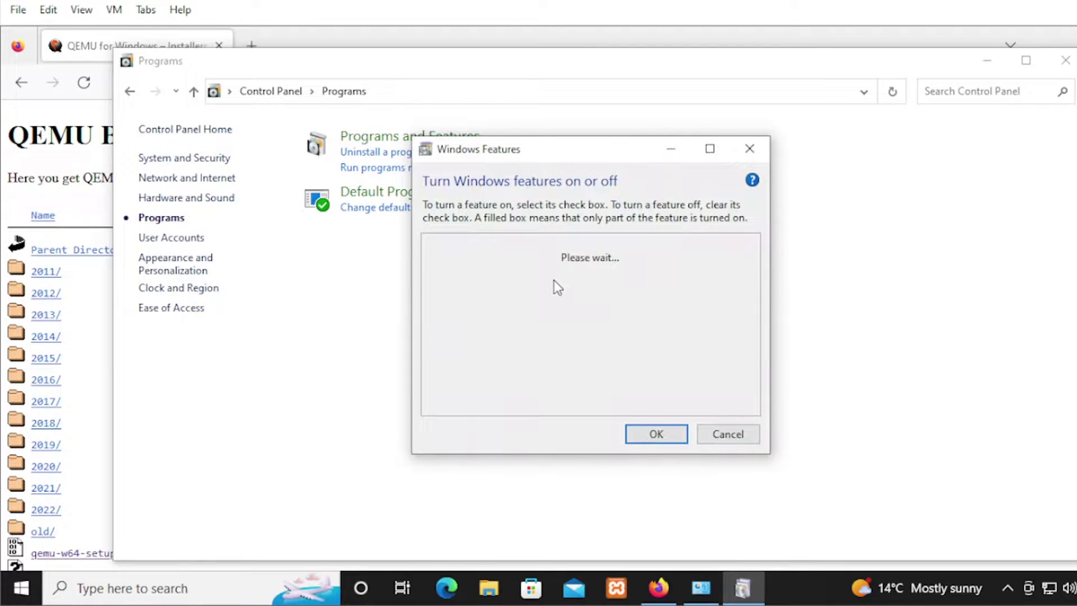
{"action": "left_click_drag", "start_coordinate": [537, 148], "coordinate": [473, 147]}
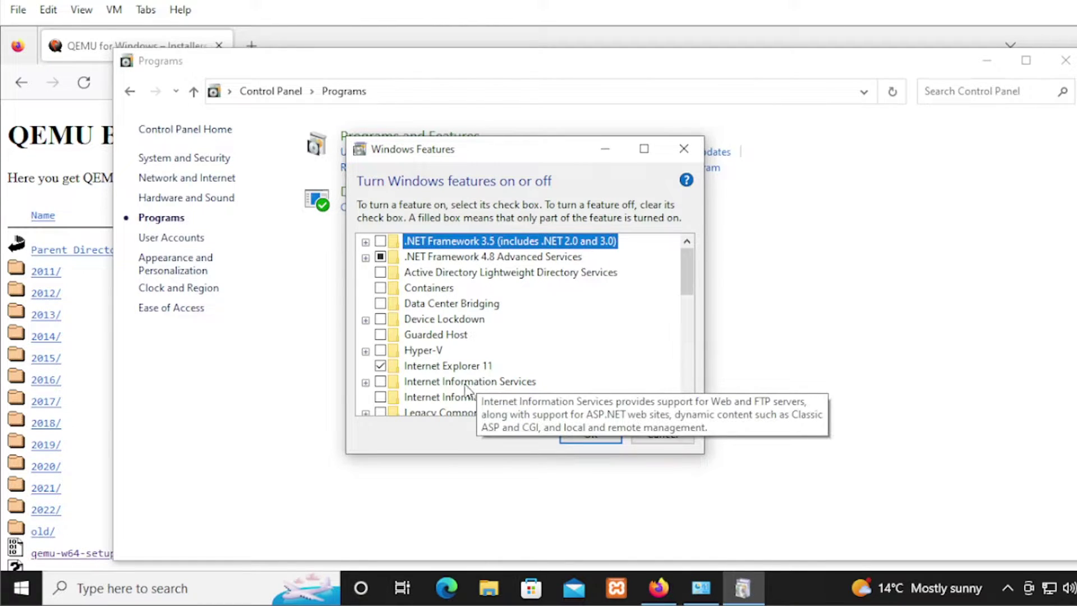
{"action": "left_click", "coordinate": [366, 351]}
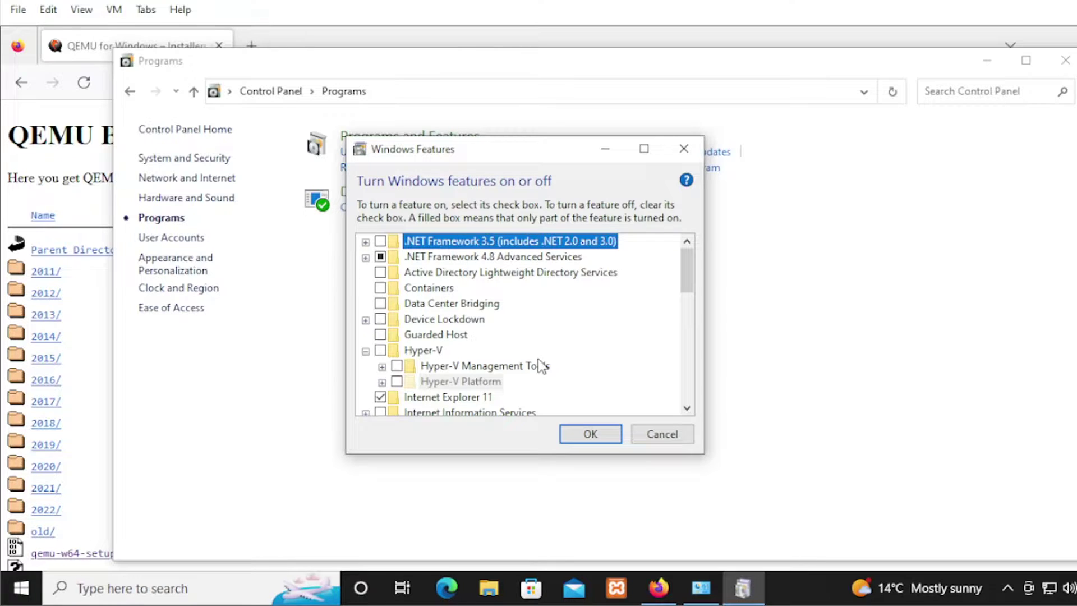
{"action": "left_click", "coordinate": [587, 435]}
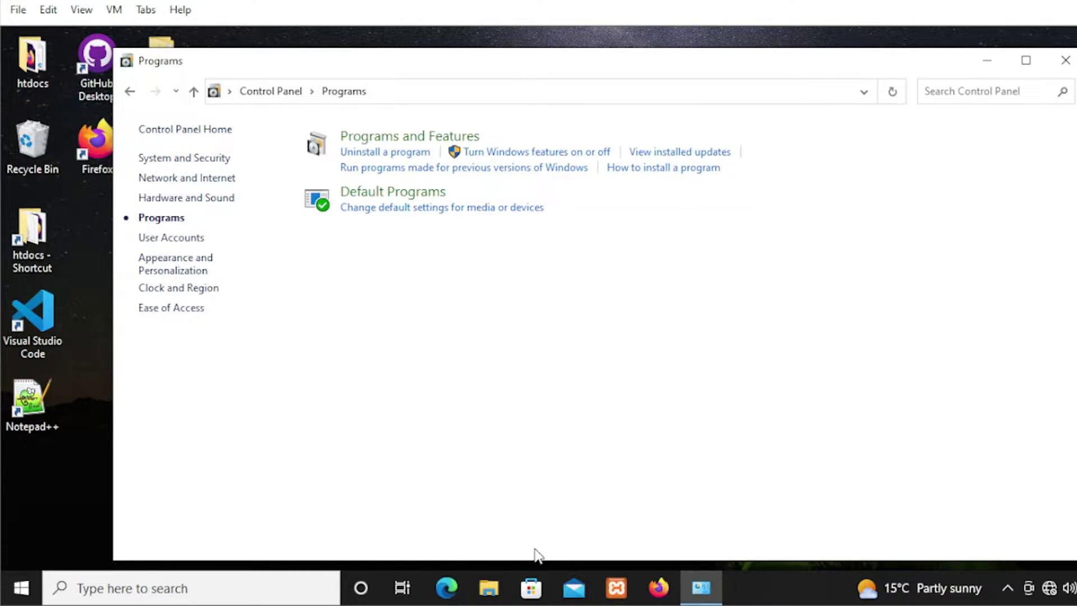
- Browse to C:\Program Files\qemu and copy that path from the address bar
{"action": "left_click", "coordinate": [487, 593]}
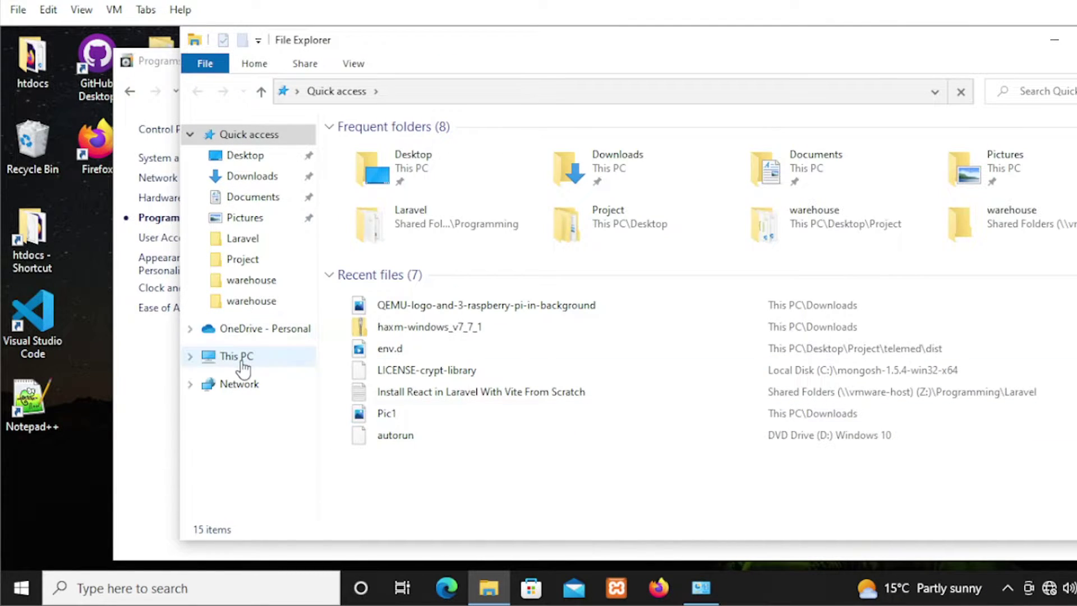
{"action": "left_click", "coordinate": [240, 359]}
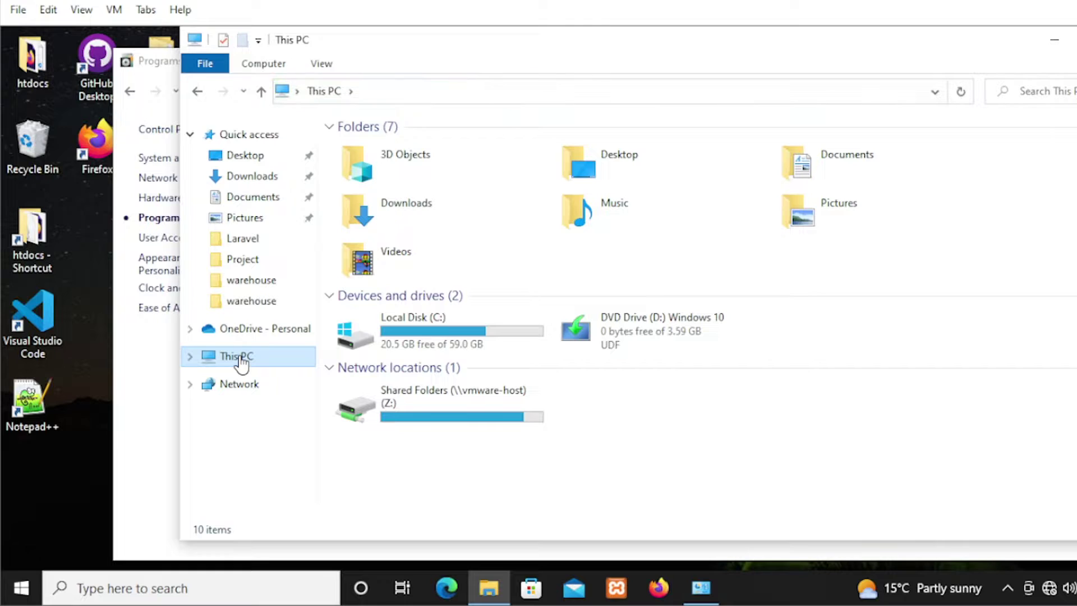
{"action": "double_click", "coordinate": [415, 337]}
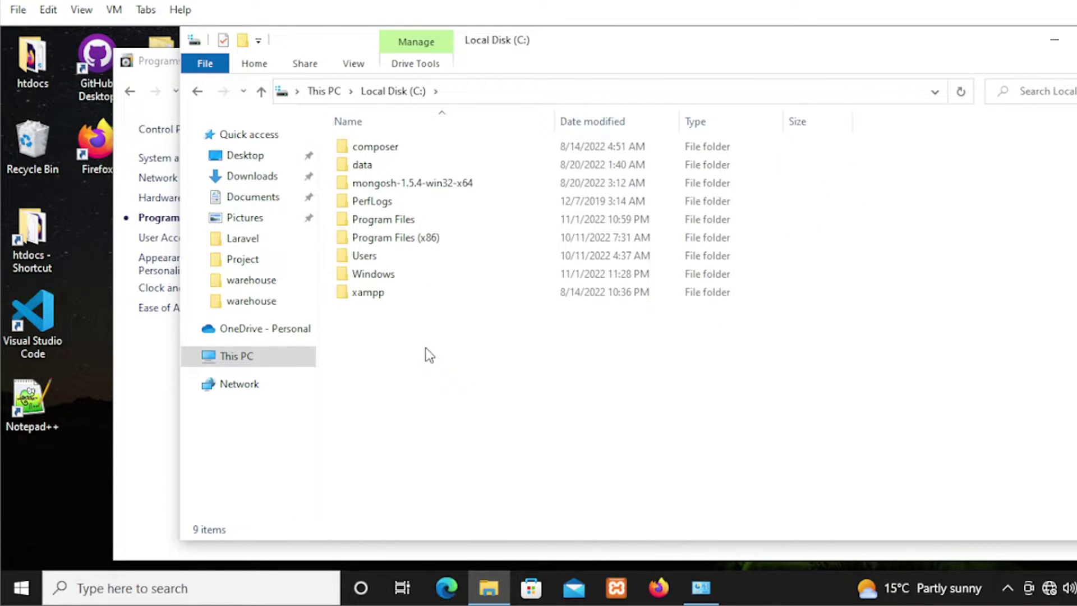
{"action": "left_click", "coordinate": [404, 218]}
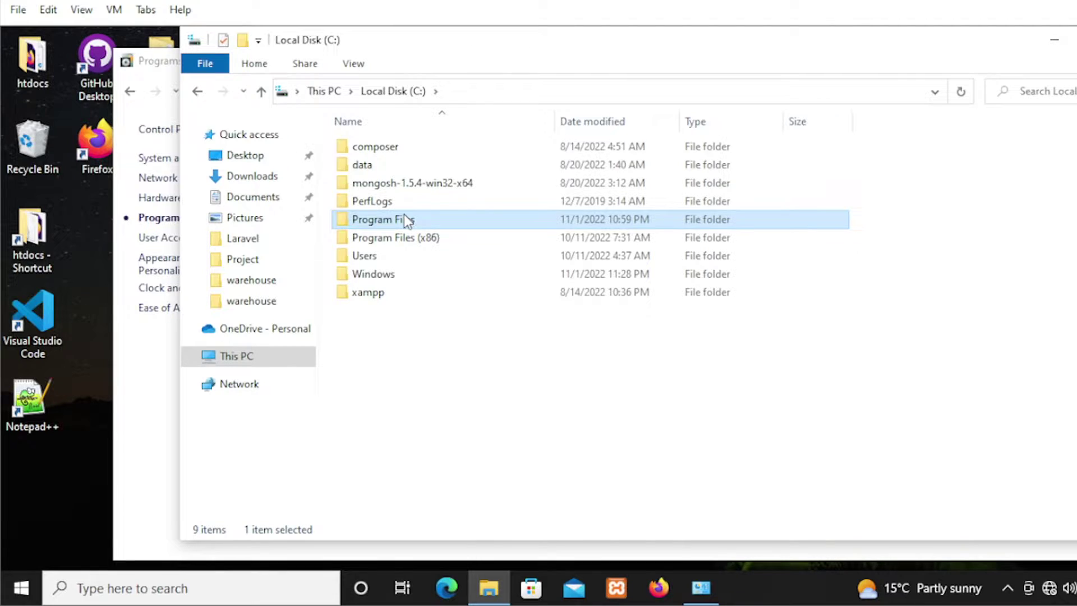
{"action": "double_click", "coordinate": [404, 219]}
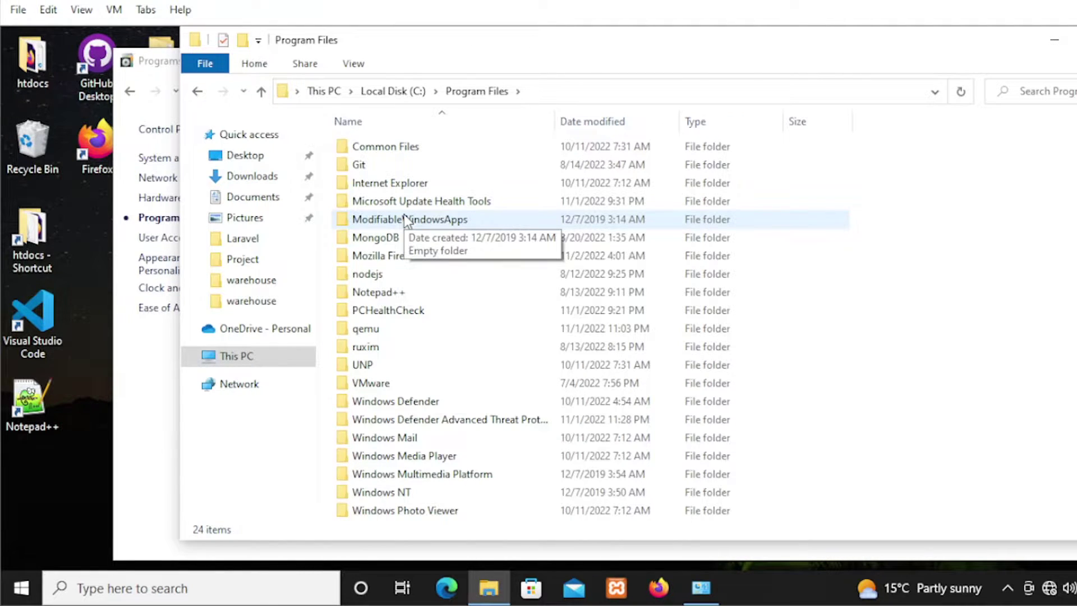
{"action": "double_click", "coordinate": [366, 329]}
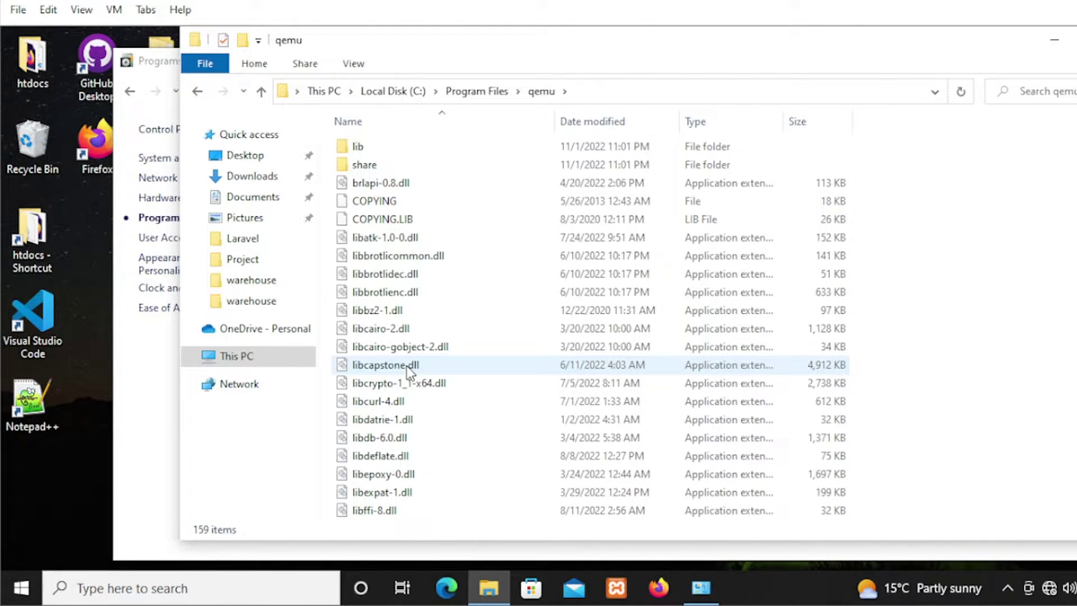
{"action": "left_click", "coordinate": [602, 89]}
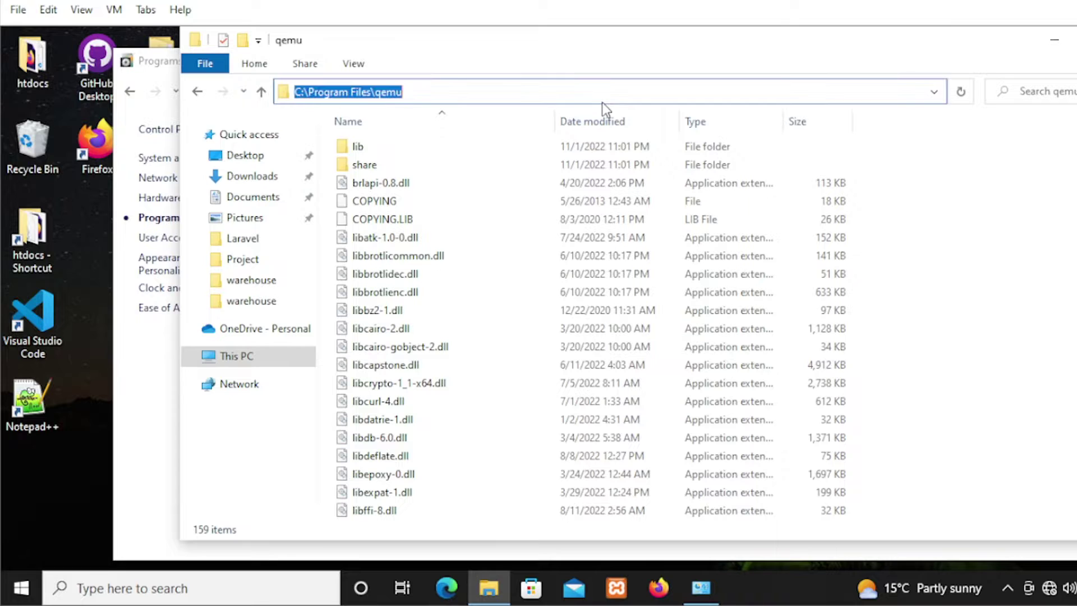
{"action": "right_click", "coordinate": [378, 90]}
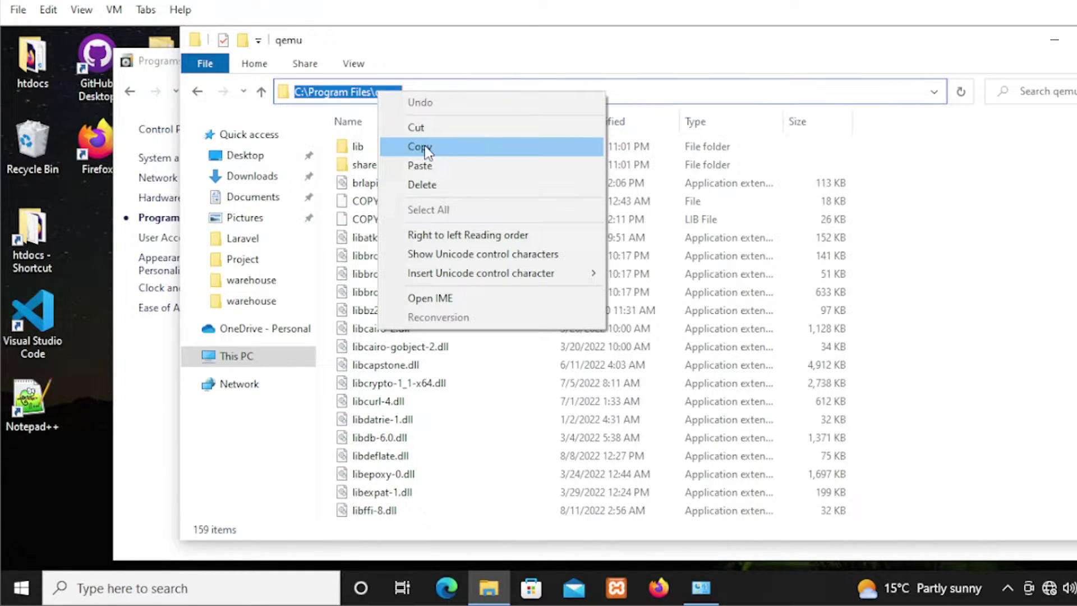
{"action": "left_click", "coordinate": [427, 148]}
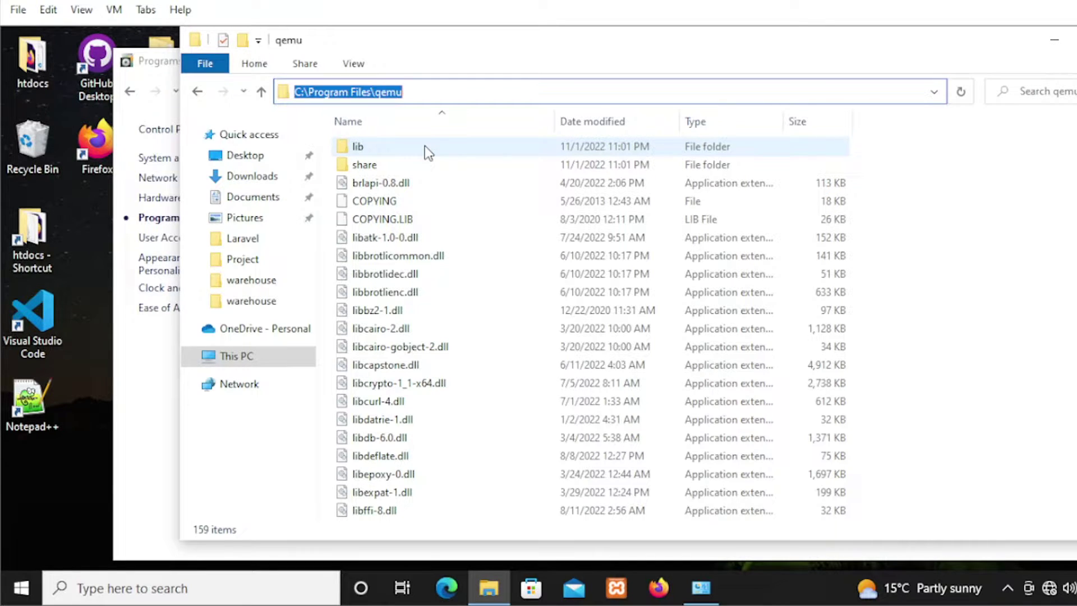
- Search 'env' and open Environment Variables from System Properties' Advanced tab
{"action": "left_click", "coordinate": [213, 587]}
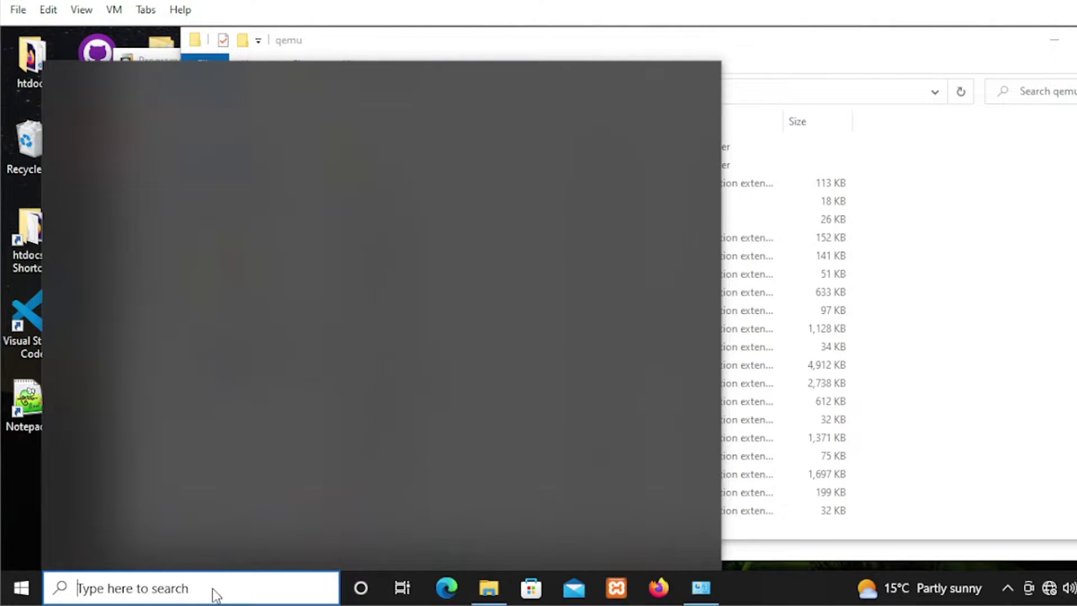
{"action": "type", "text": "en"}
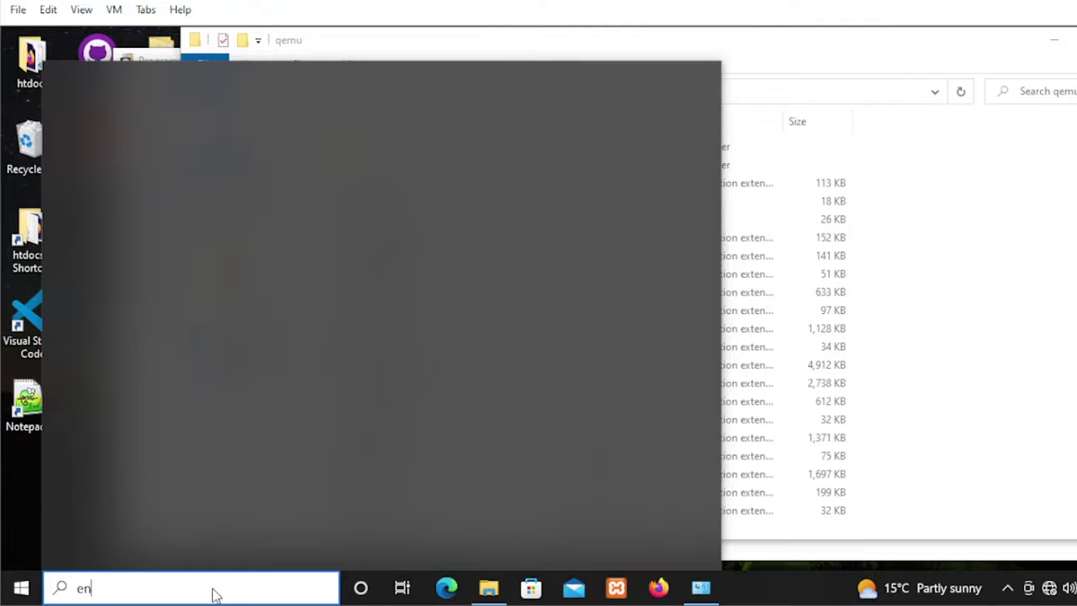
{"action": "type", "text": "v"}
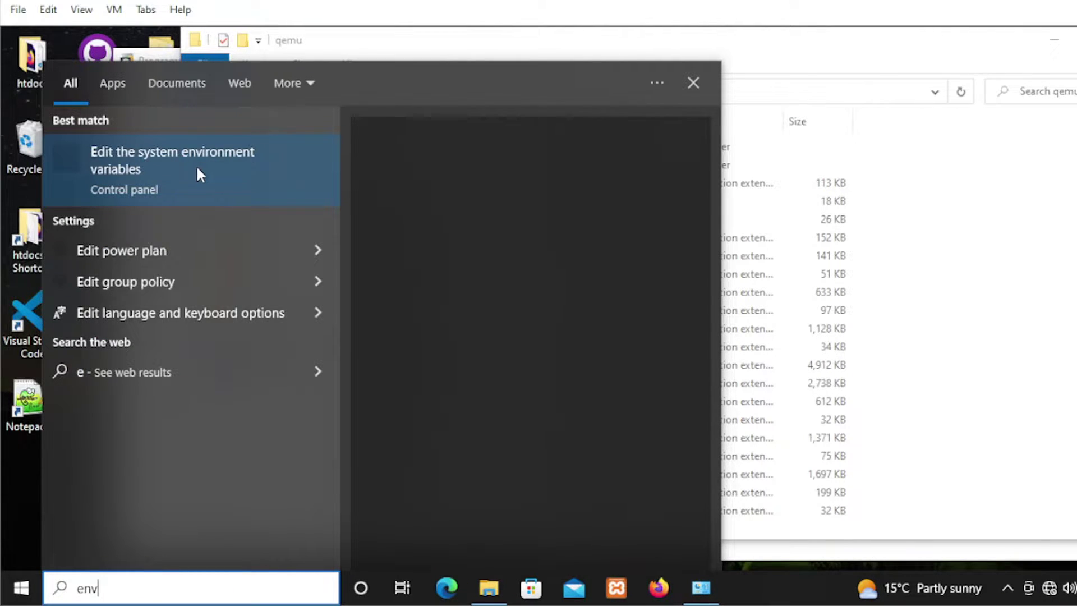
{"action": "left_click", "coordinate": [156, 171]}
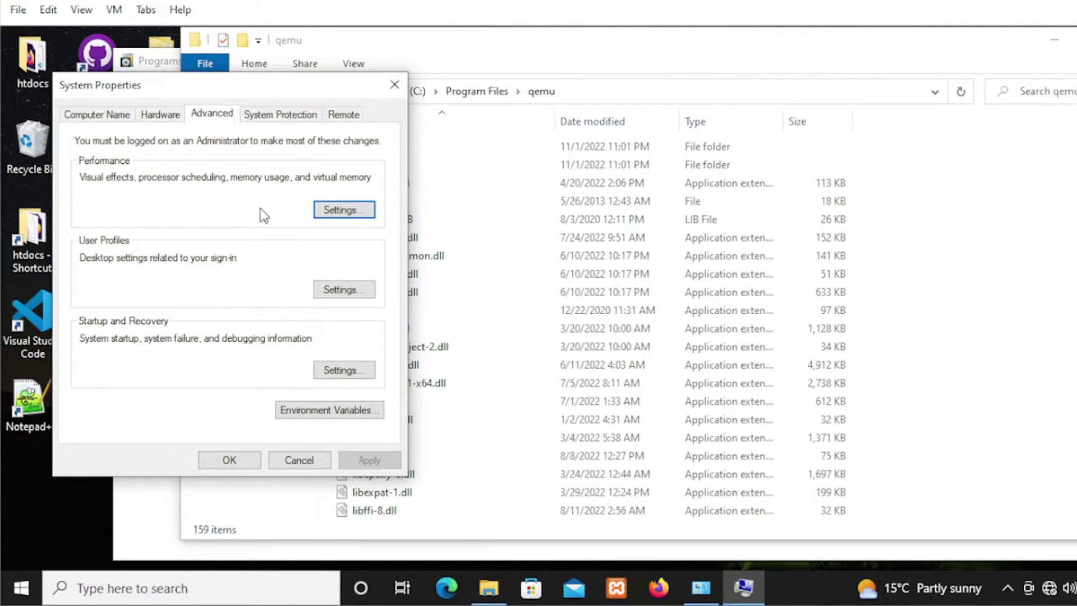
{"action": "left_click", "coordinate": [310, 415]}
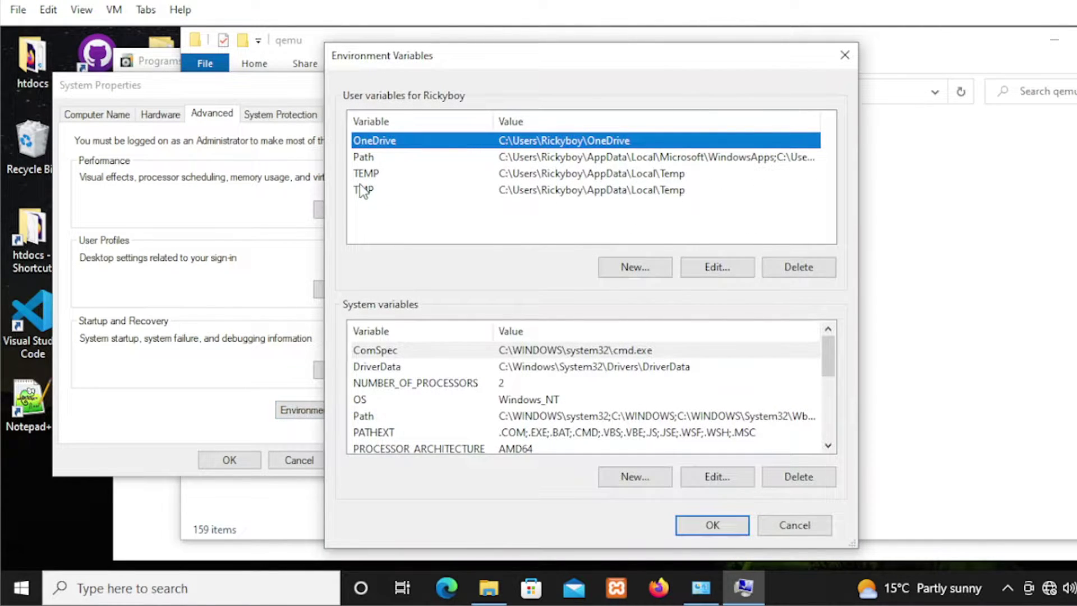
- Add C:\Program Files\qemu as a new entry in the user Path variable and save
{"action": "left_click", "coordinate": [370, 158]}
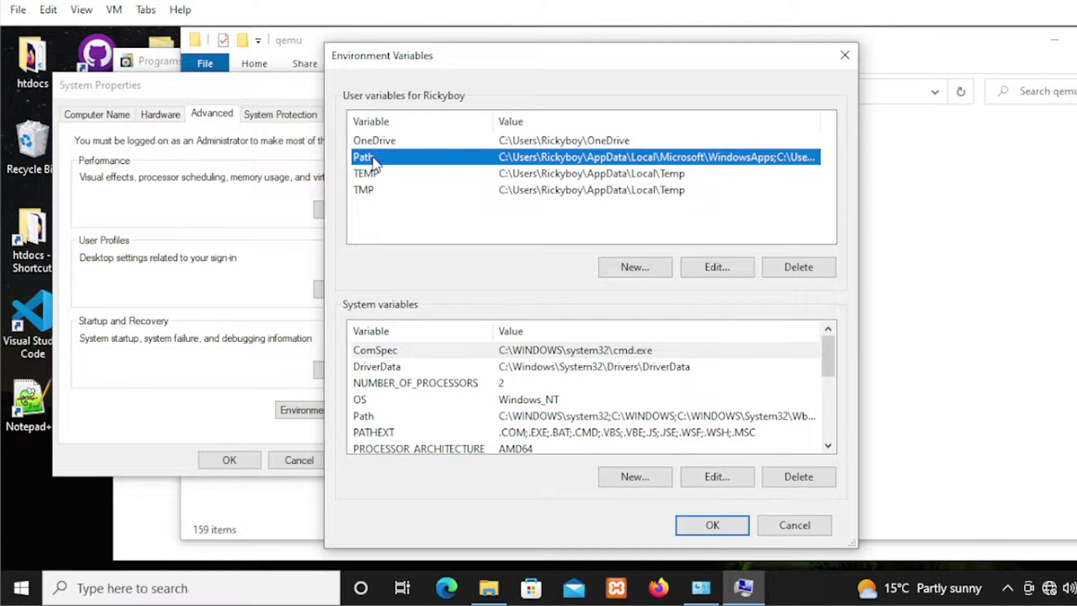
{"action": "left_click", "coordinate": [713, 271]}
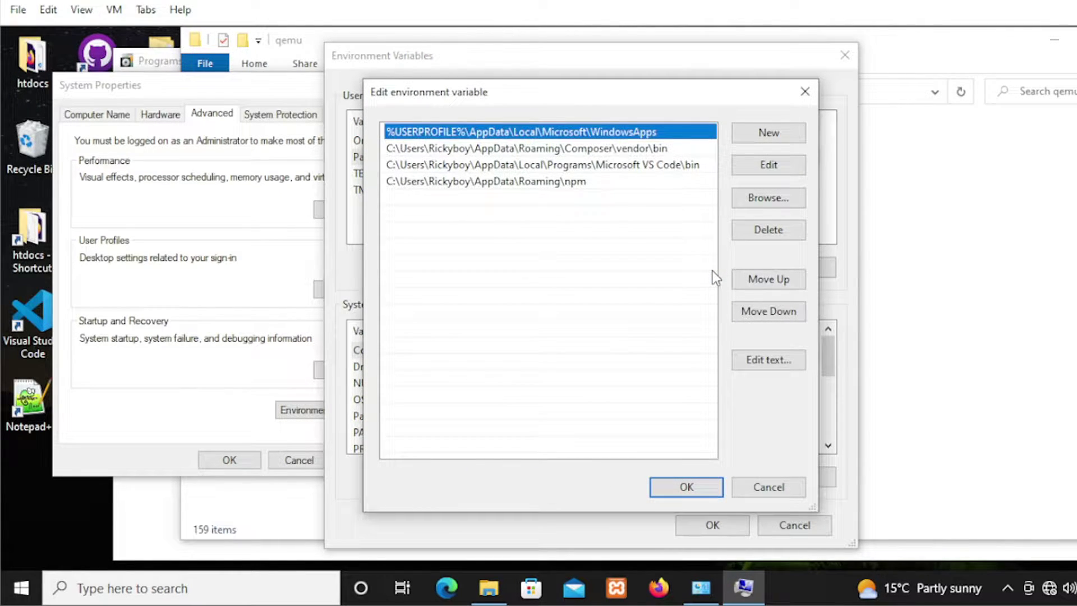
{"action": "left_click", "coordinate": [746, 129]}
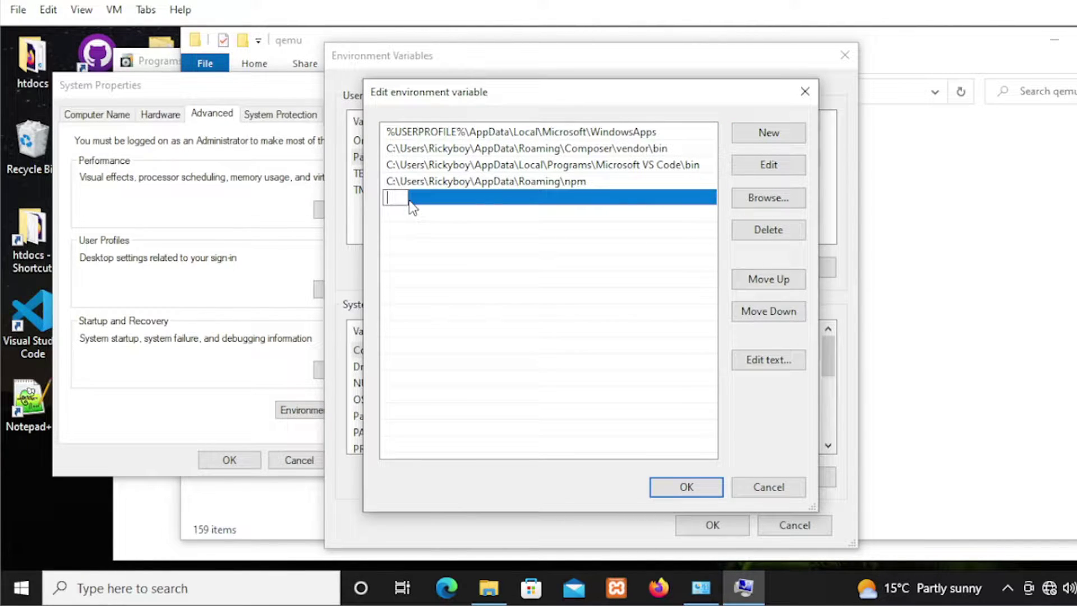
{"action": "key", "text": "ctrl+v"}
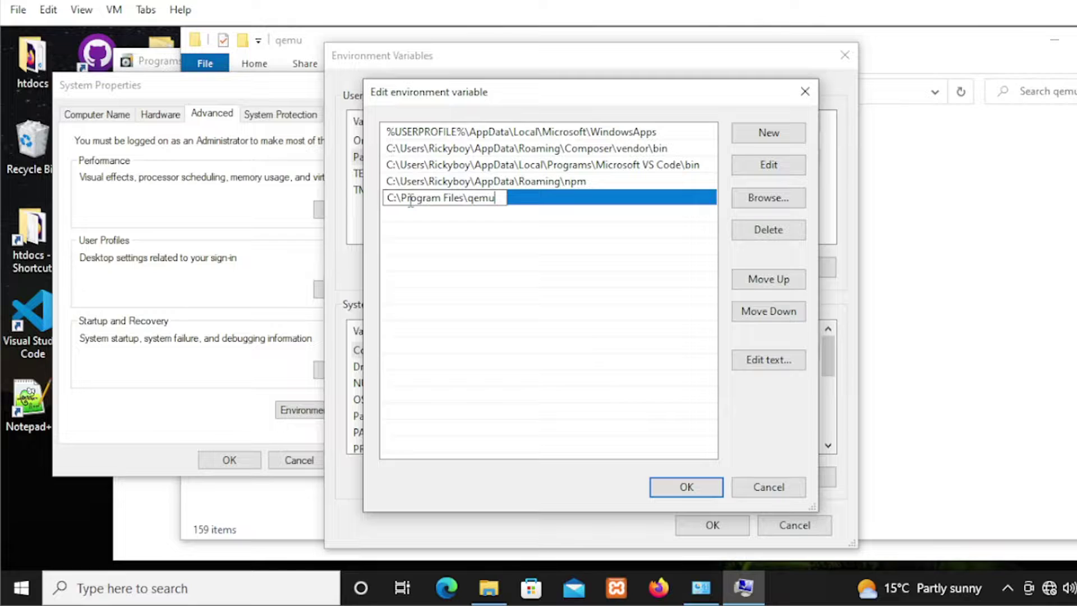
{"action": "key", "text": "Return"}
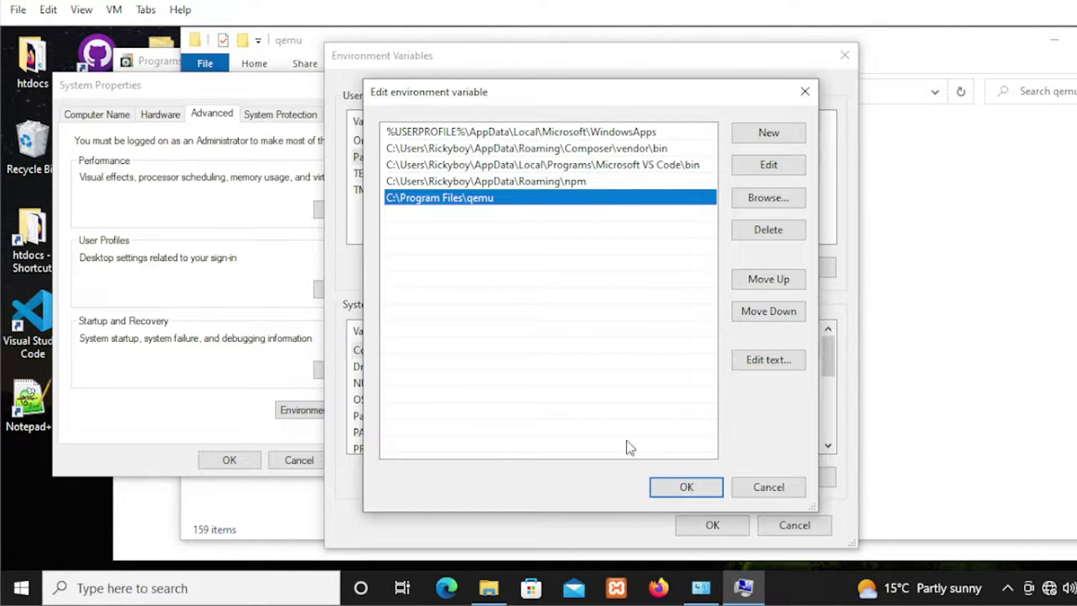
{"action": "left_click", "coordinate": [681, 485]}
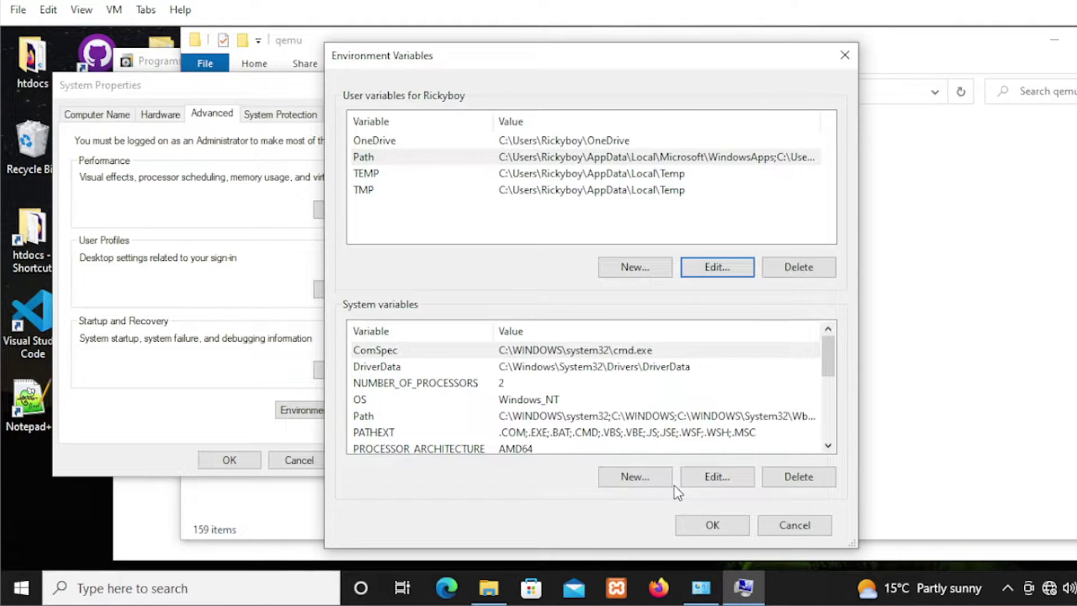
{"action": "left_click", "coordinate": [688, 530]}
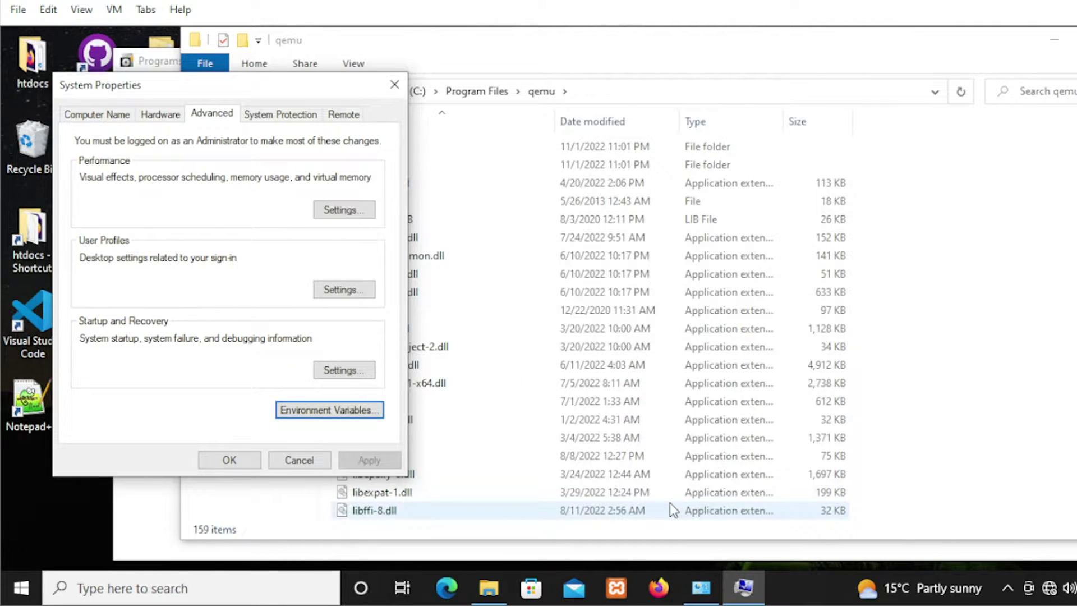
- Close System Properties and restart Windows from the Start power menu
{"action": "left_click", "coordinate": [230, 460]}
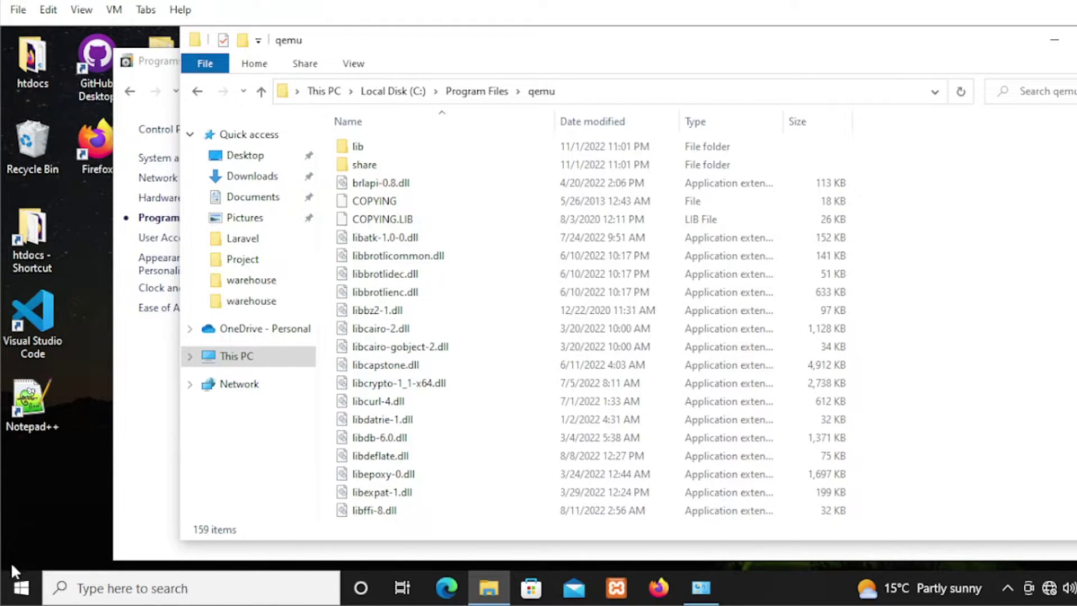
{"action": "left_click", "coordinate": [21, 587]}
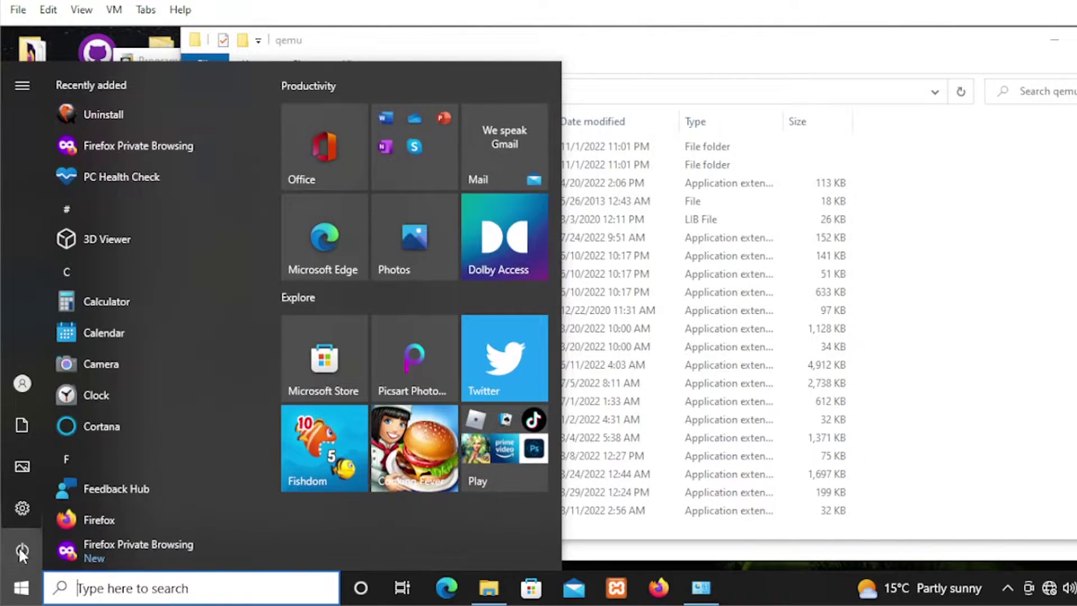
{"action": "left_click", "coordinate": [20, 547]}
{"action": "left_click", "coordinate": [56, 504]}
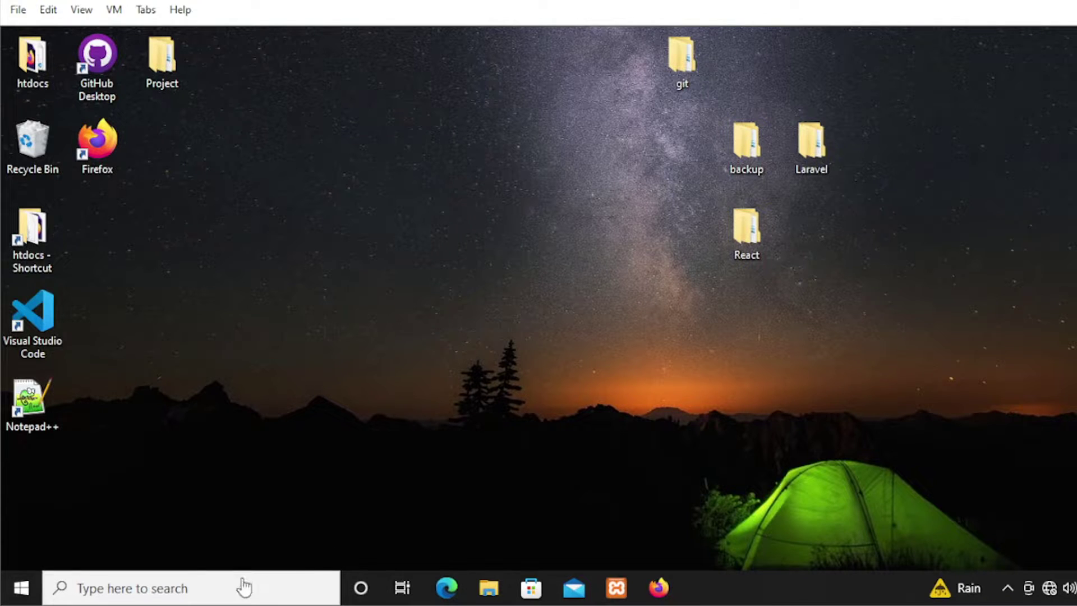
- Launch Windows PowerShell and run qemu-system-x86_64.exe --version, confirming QEMU 7.1.0
{"action": "left_click", "coordinate": [252, 587]}
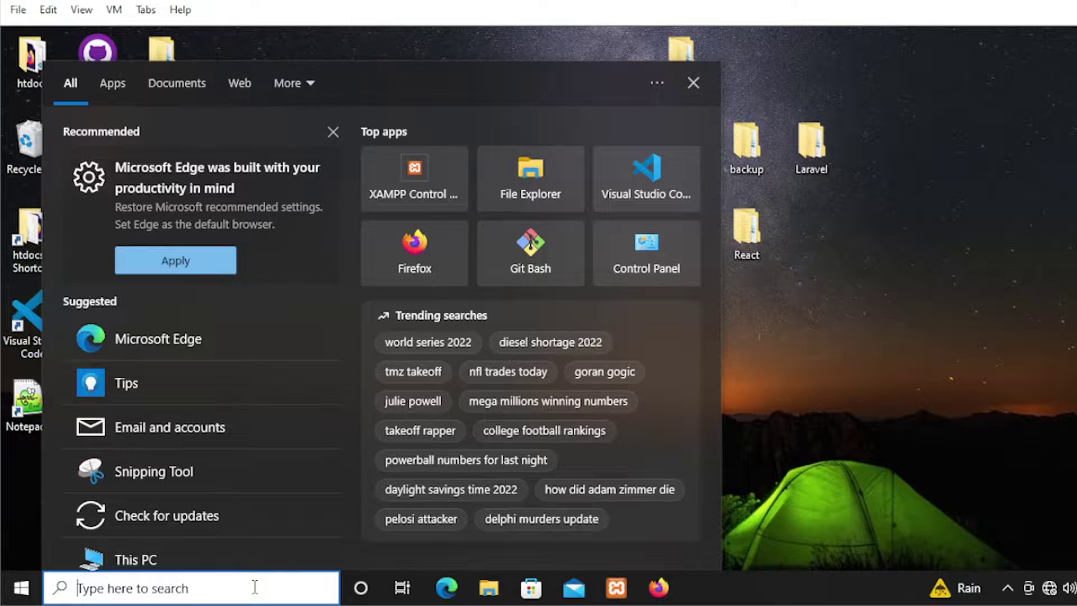
{"action": "type", "text": "powershe"}
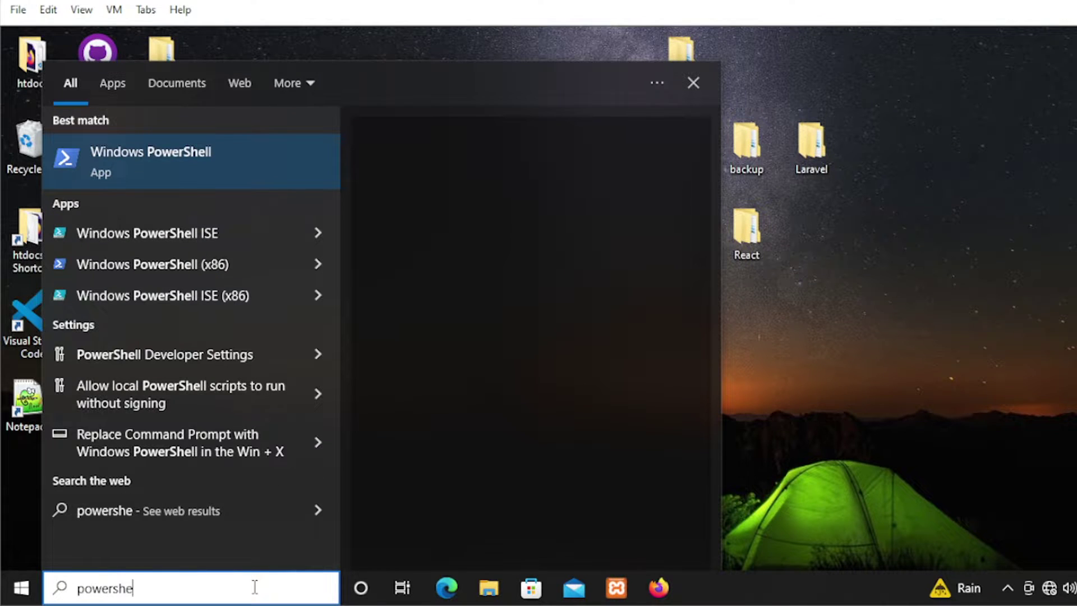
{"action": "left_click", "coordinate": [218, 172]}
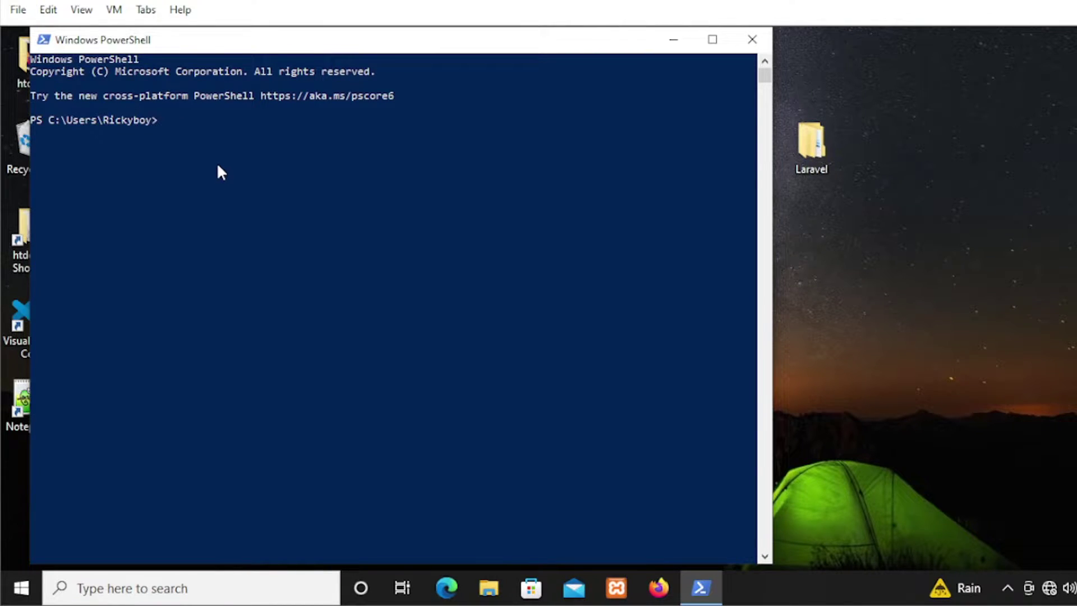
{"action": "type", "text": "qemu-system-x86_64.exe --version"}
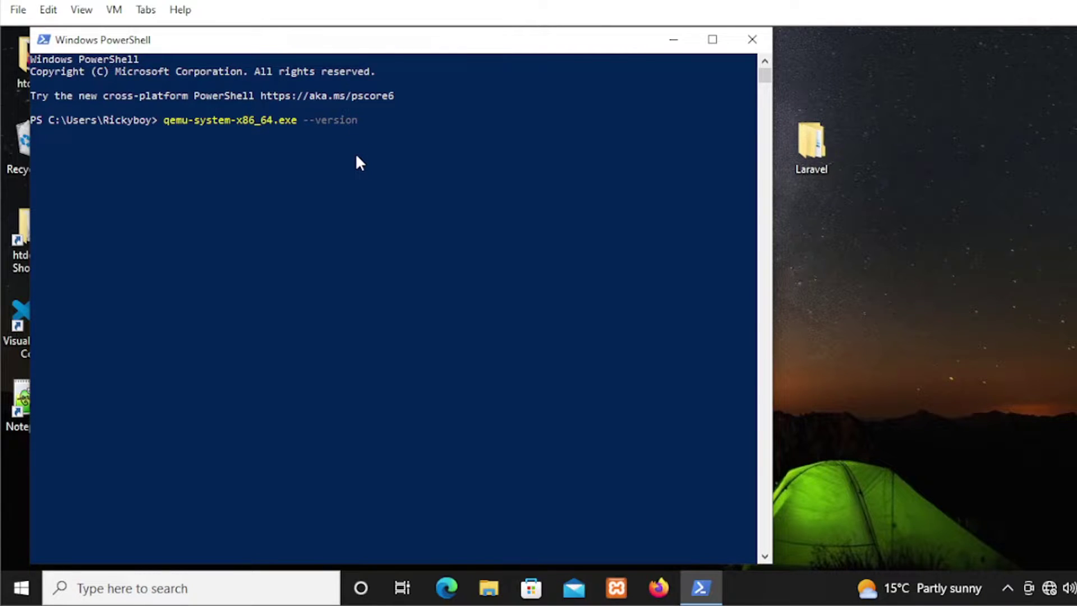
{"action": "key", "text": "Return"}
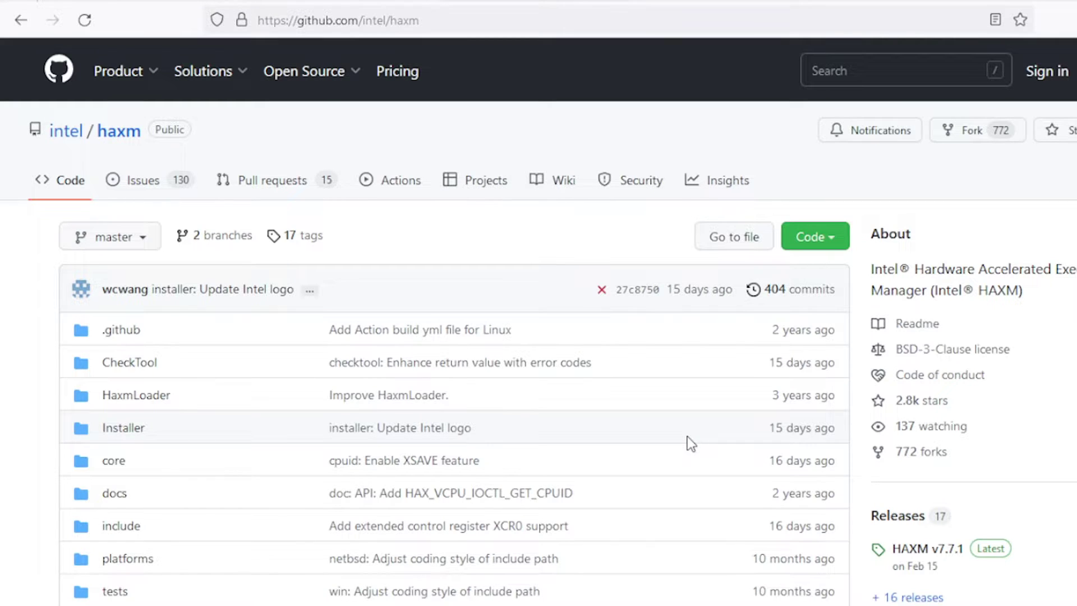
- Go to the intel/haxm releases page and download haxm-windows_v7_7_1.zip (496 KB) from the v7.7.1 assets
{"action": "scroll", "coordinate": [574, 385], "scroll_direction": "down", "scroll_amount": 10}
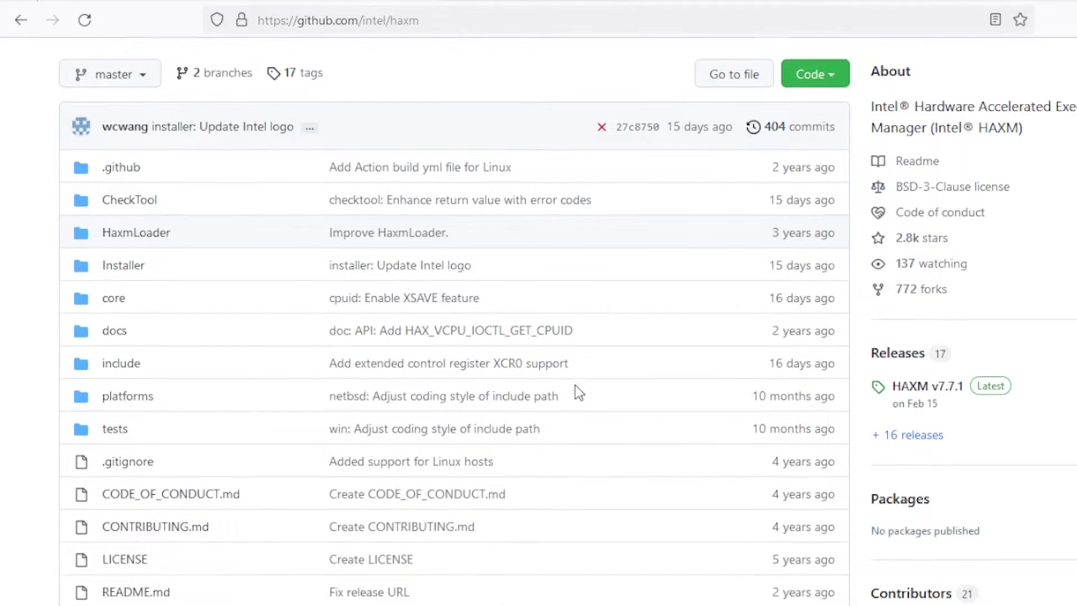
{"action": "scroll", "coordinate": [575, 384], "scroll_direction": "down", "scroll_amount": 3}
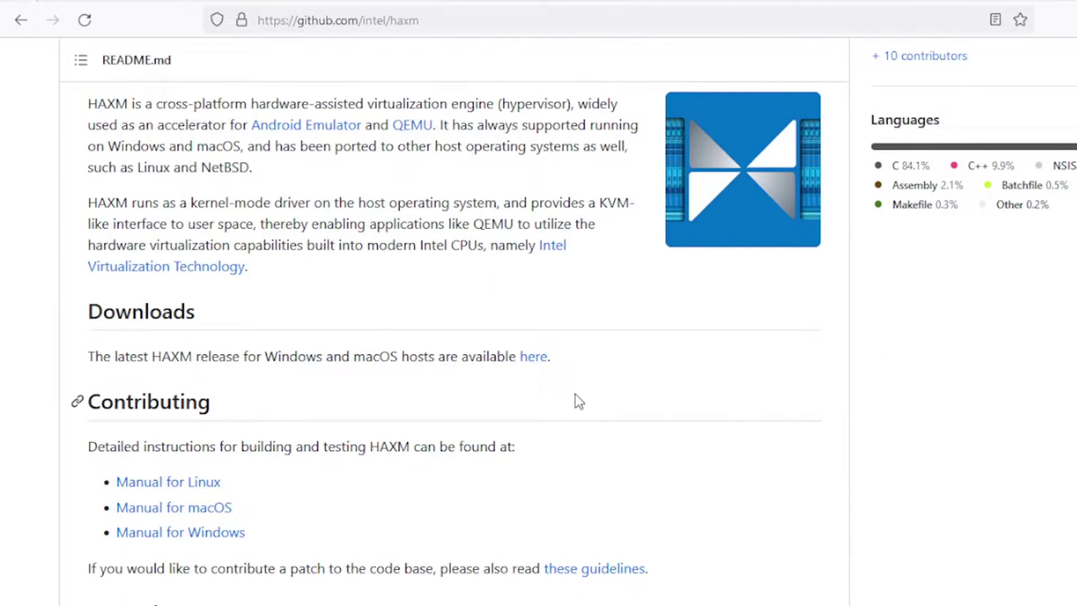
{"action": "left_click", "coordinate": [529, 359]}
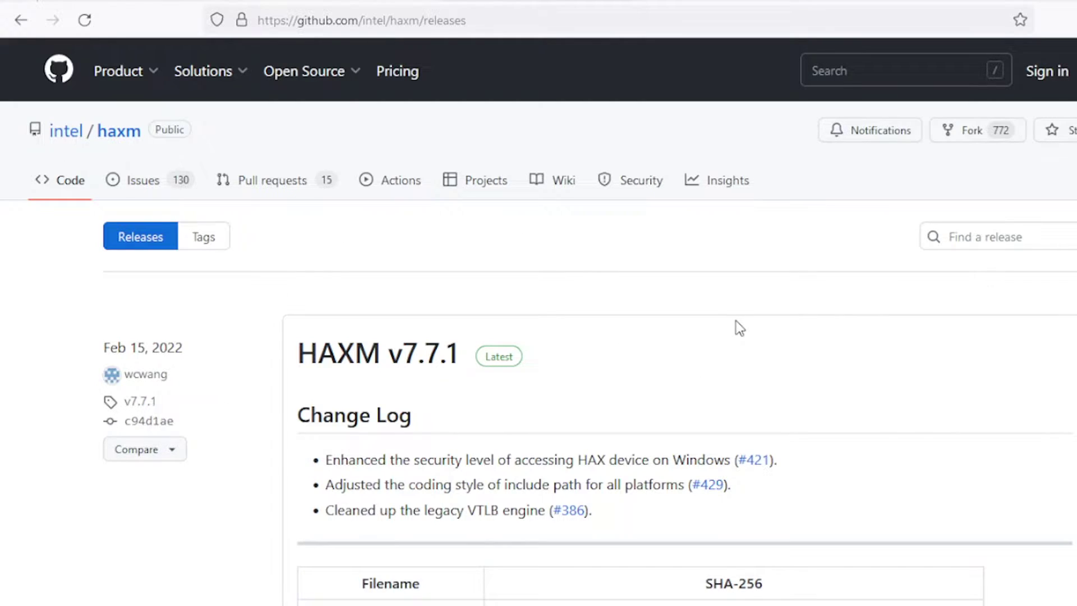
{"action": "scroll", "coordinate": [739, 328], "scroll_direction": "down", "scroll_amount": 1}
{"action": "scroll", "coordinate": [739, 328], "scroll_direction": "down", "scroll_amount": 3}
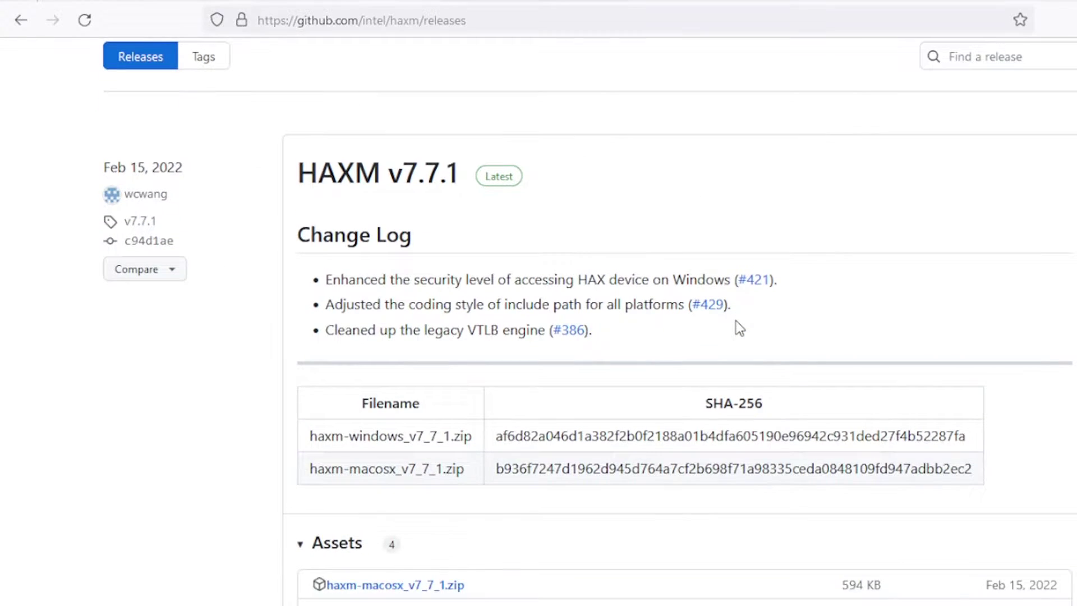
{"action": "scroll", "coordinate": [739, 328], "scroll_direction": "down", "scroll_amount": 3}
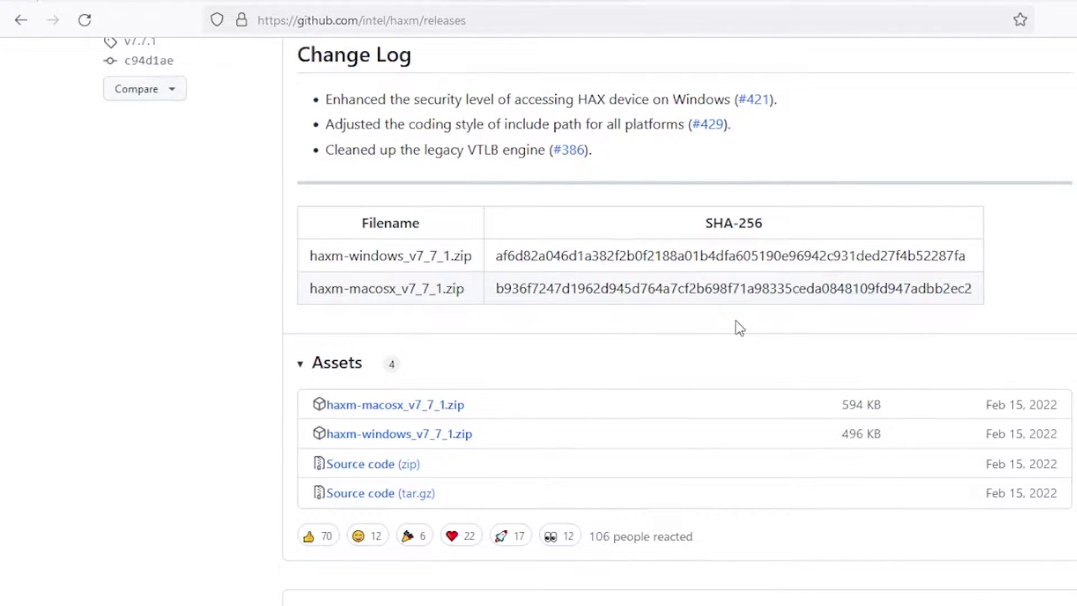
{"action": "scroll", "coordinate": [739, 328], "scroll_direction": "down", "scroll_amount": 2}
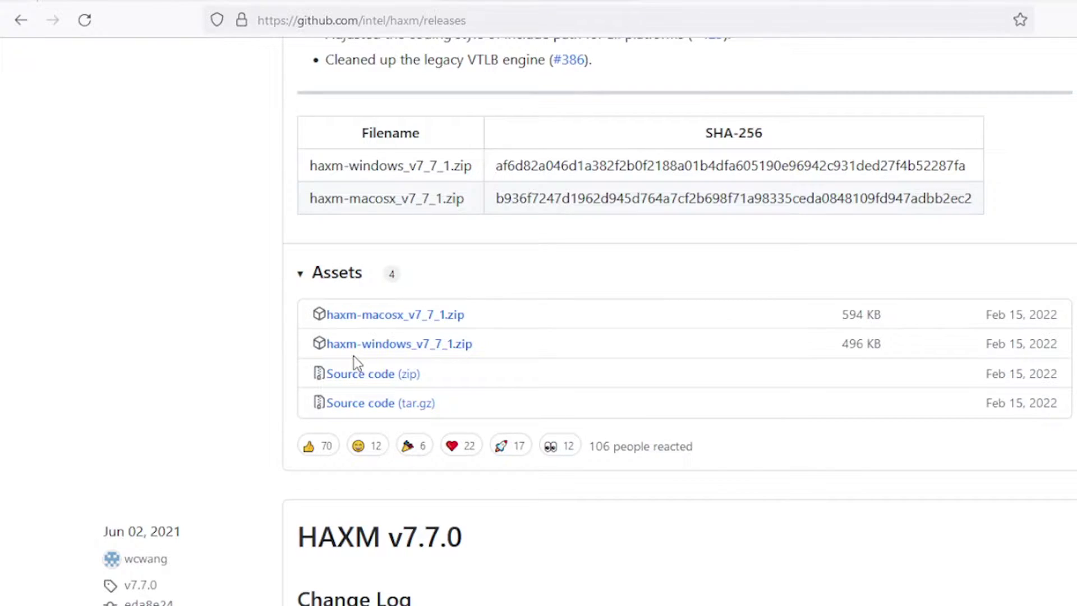
{"action": "left_click", "coordinate": [420, 345]}
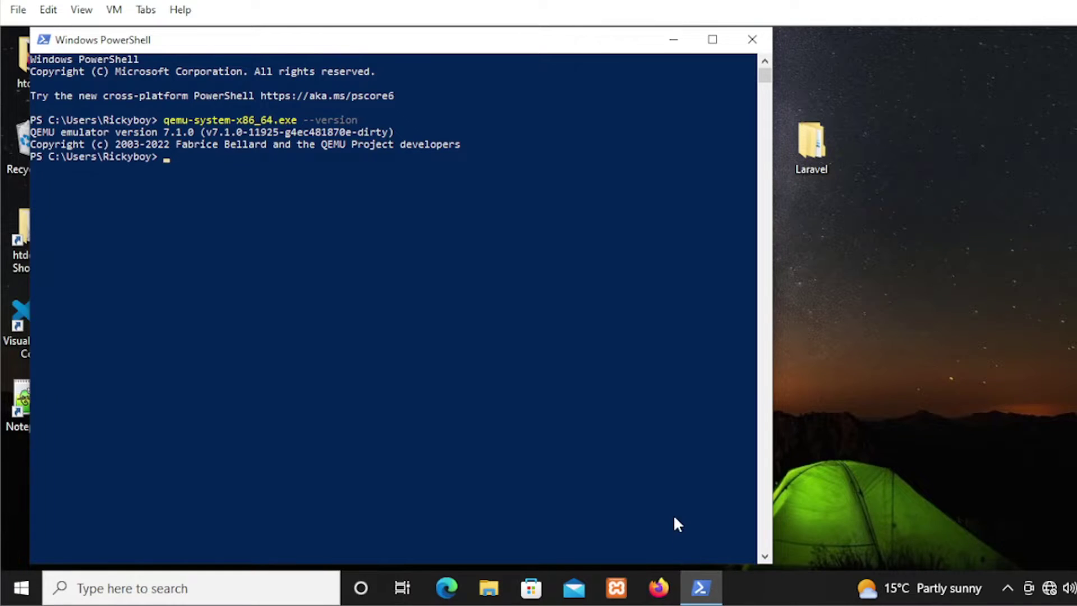
{"action": "left_click", "coordinate": [498, 577]}
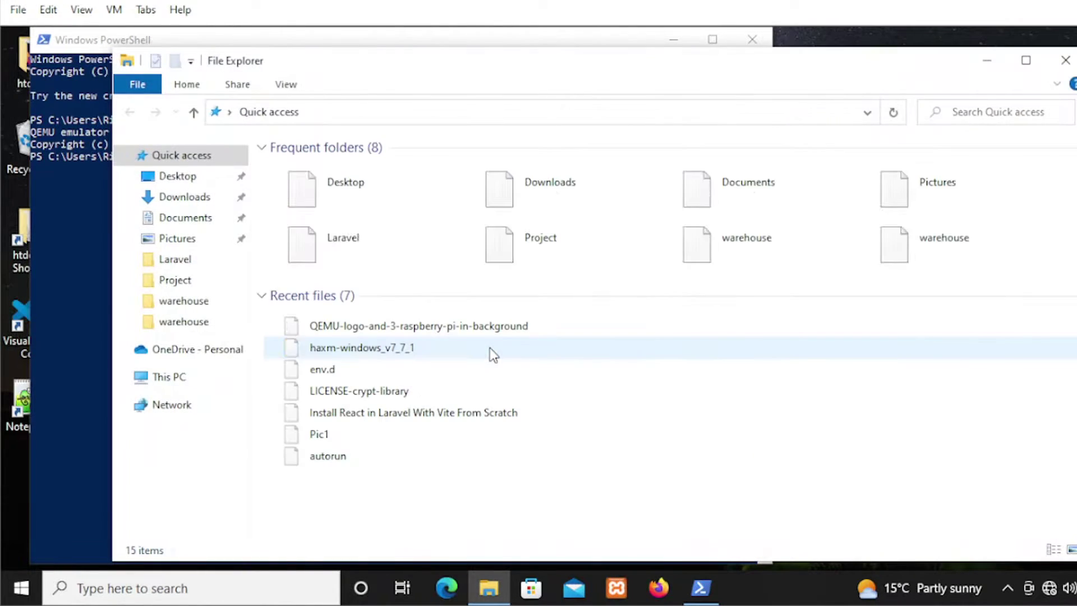
- Extract haxm-windows_v7_7_1.zip in Downloads into its suggested haxm-windows_v7_7_1 folder
{"action": "left_click", "coordinate": [220, 203]}
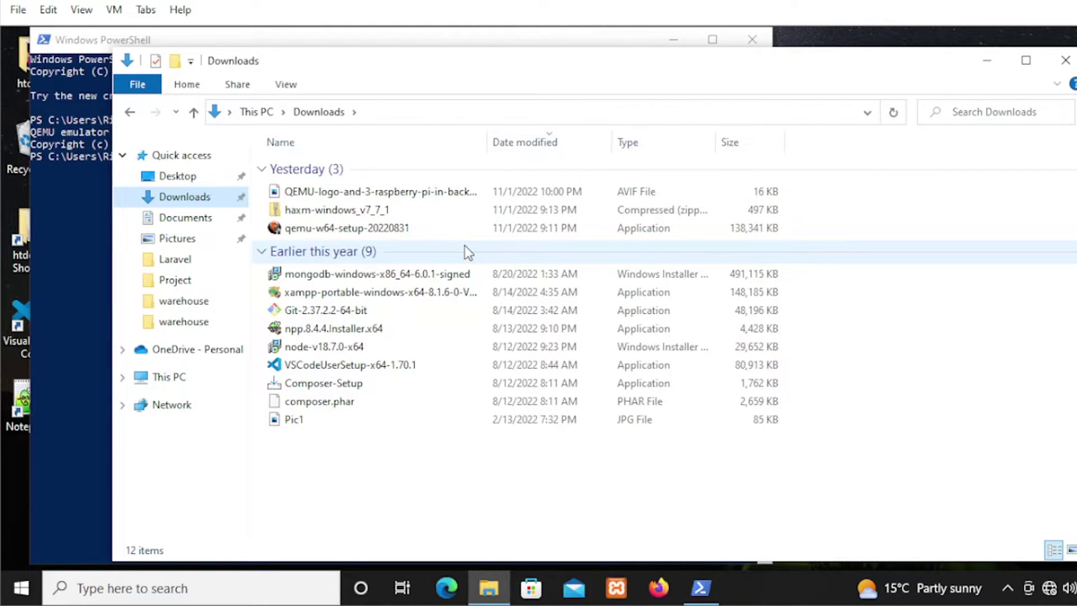
{"action": "left_click", "coordinate": [343, 216]}
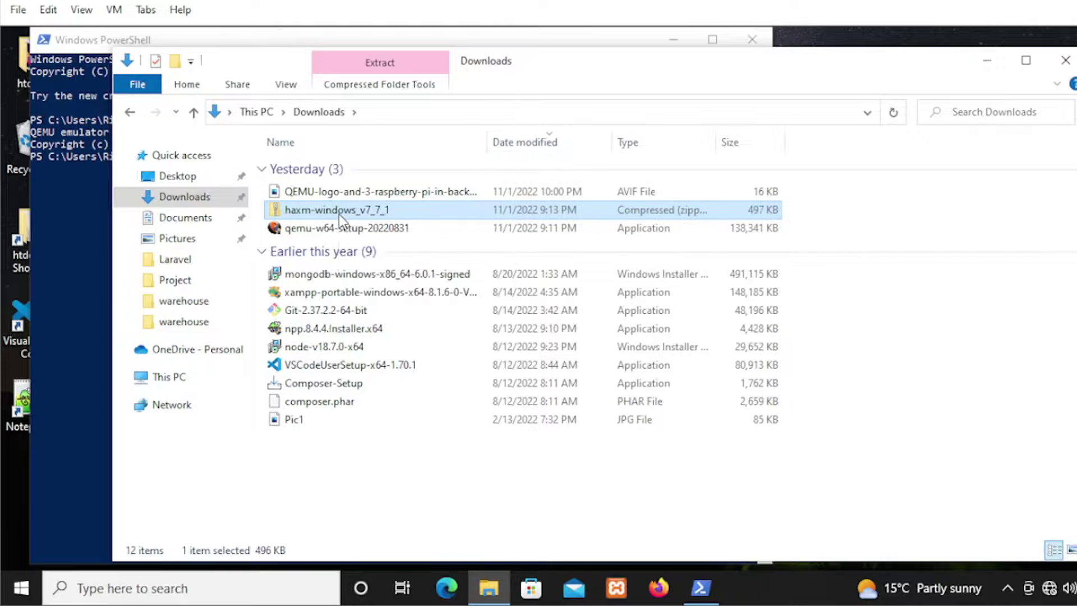
{"action": "right_click", "coordinate": [340, 217]}
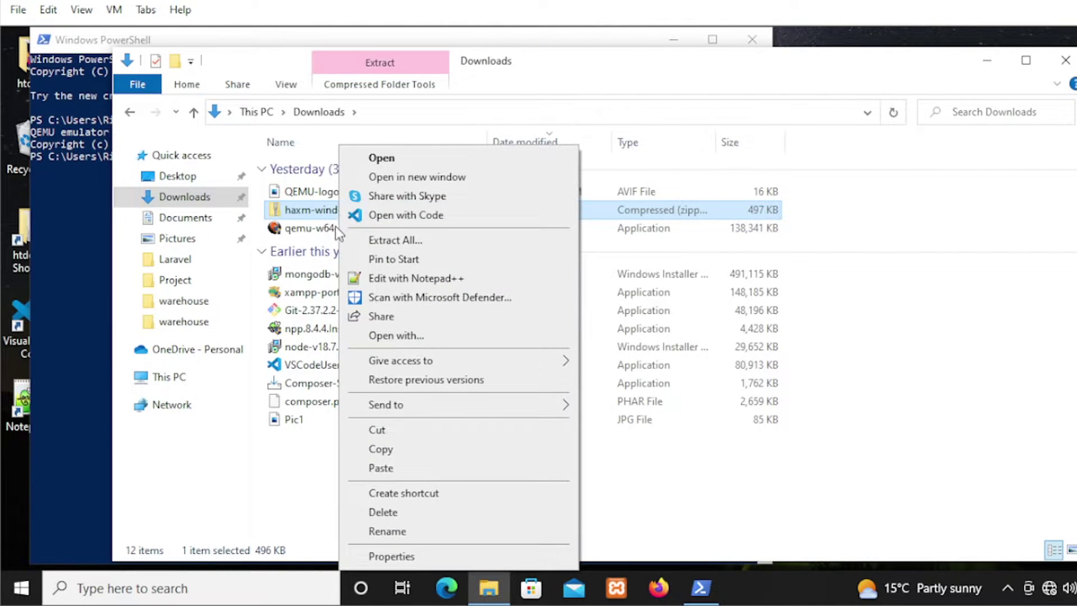
{"action": "left_click", "coordinate": [381, 245]}
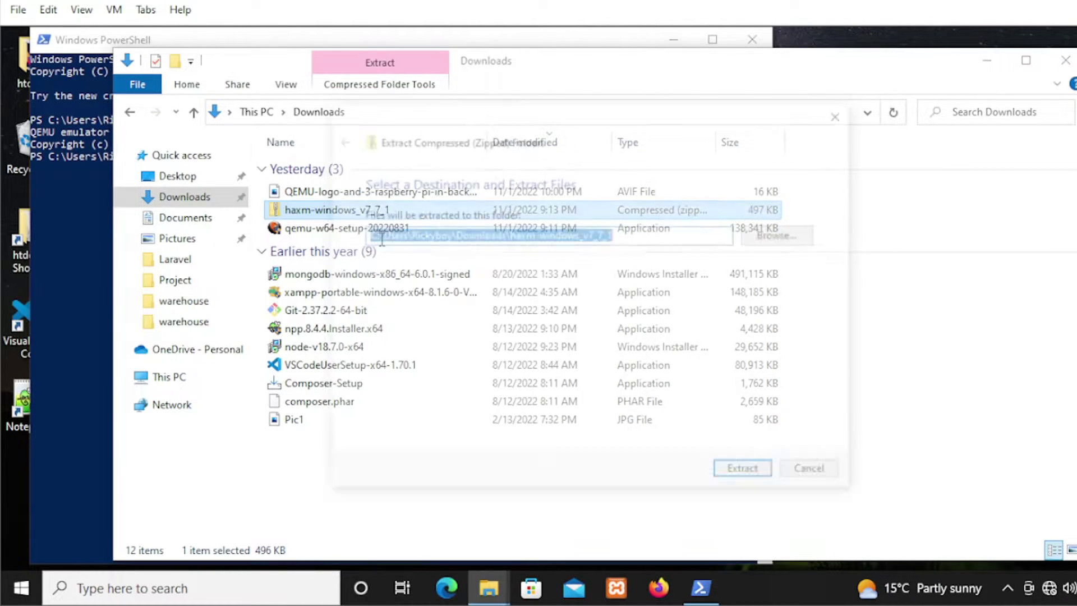
{"action": "left_click", "coordinate": [748, 475]}
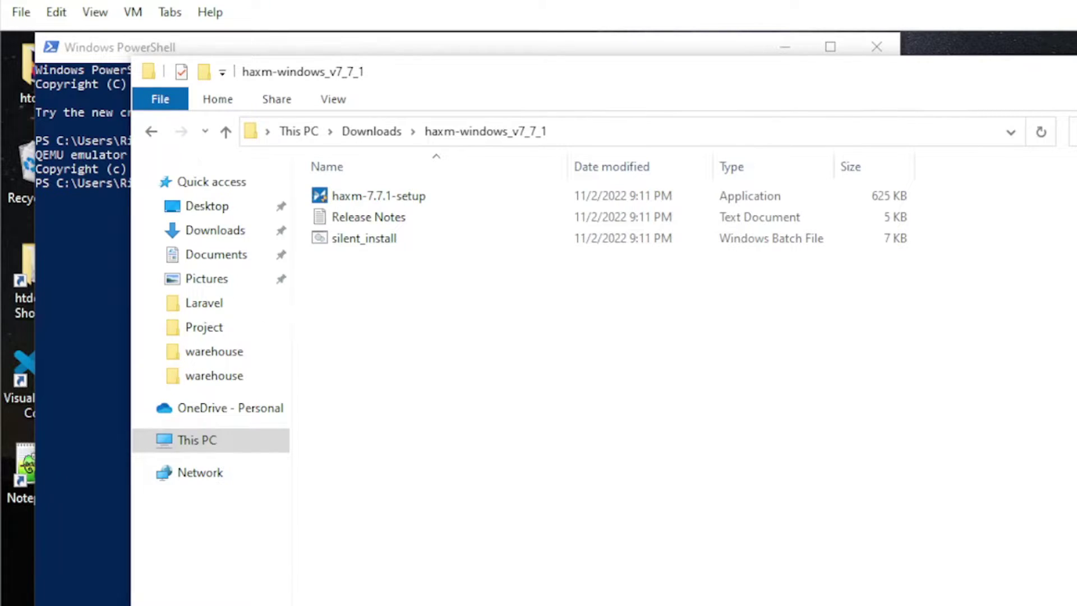
- Run haxm-7.7.1-setup, accept the license, and finish installing Intel HAXM 7.7.1
{"action": "left_click", "coordinate": [385, 196]}
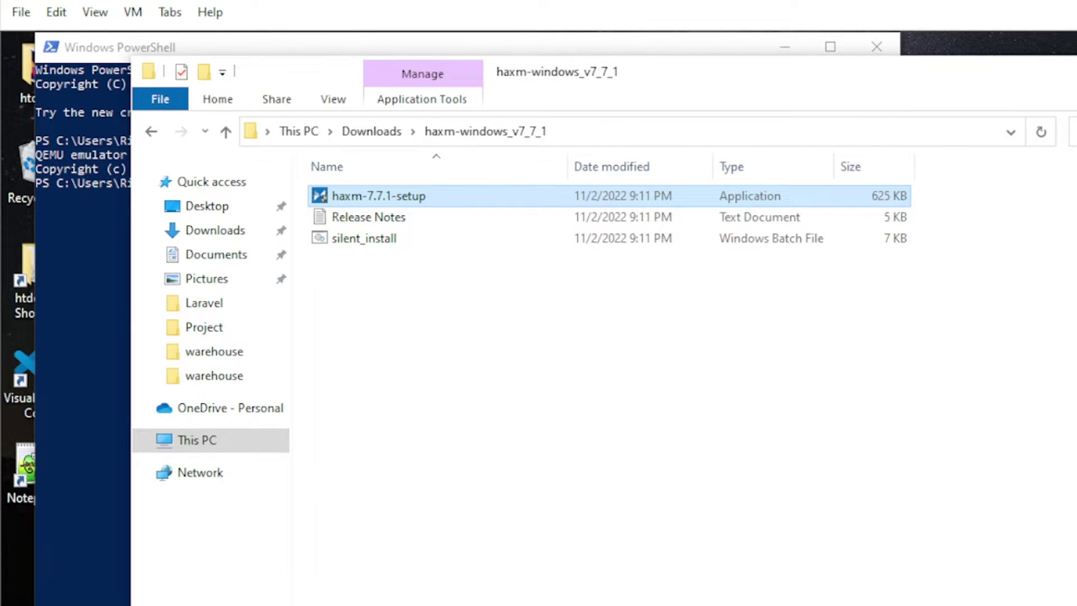
{"action": "double_click", "coordinate": [369, 191]}
{"action": "right_click", "coordinate": [371, 200]}
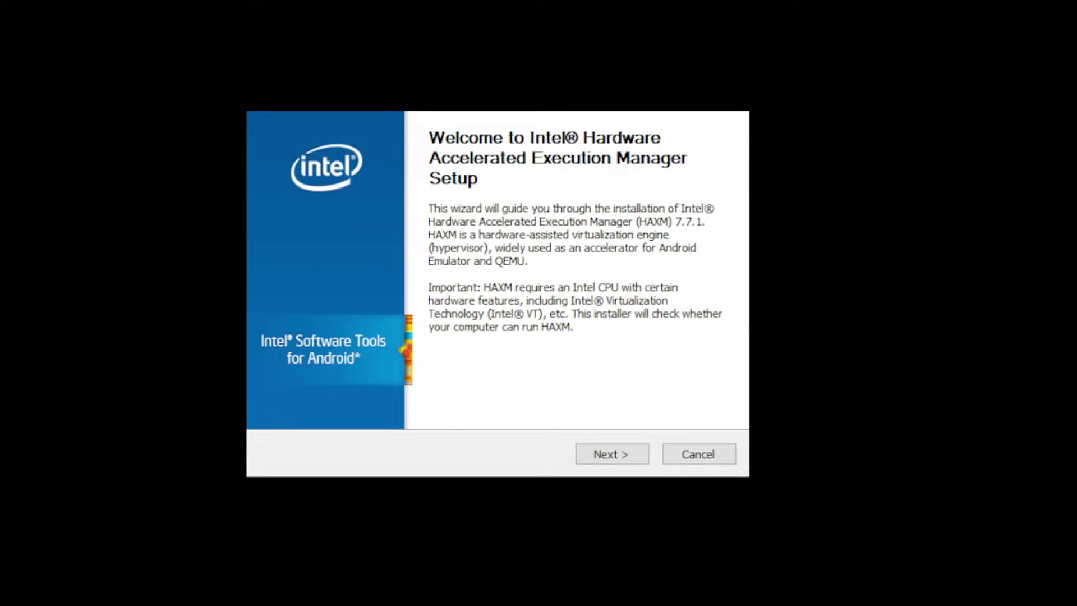
{"action": "left_click", "coordinate": [619, 458]}
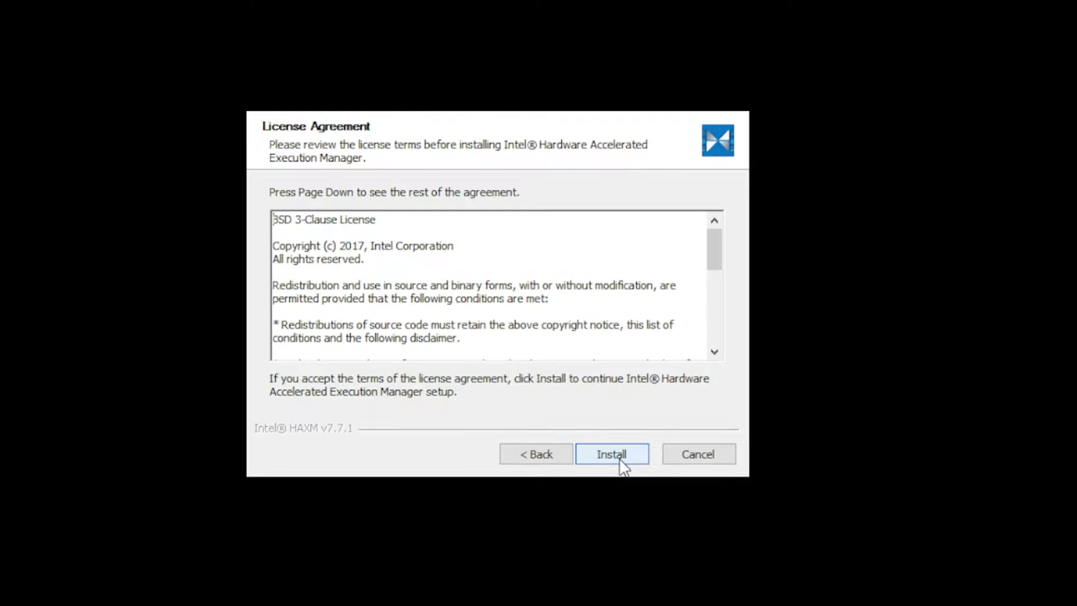
{"action": "left_click", "coordinate": [619, 460]}
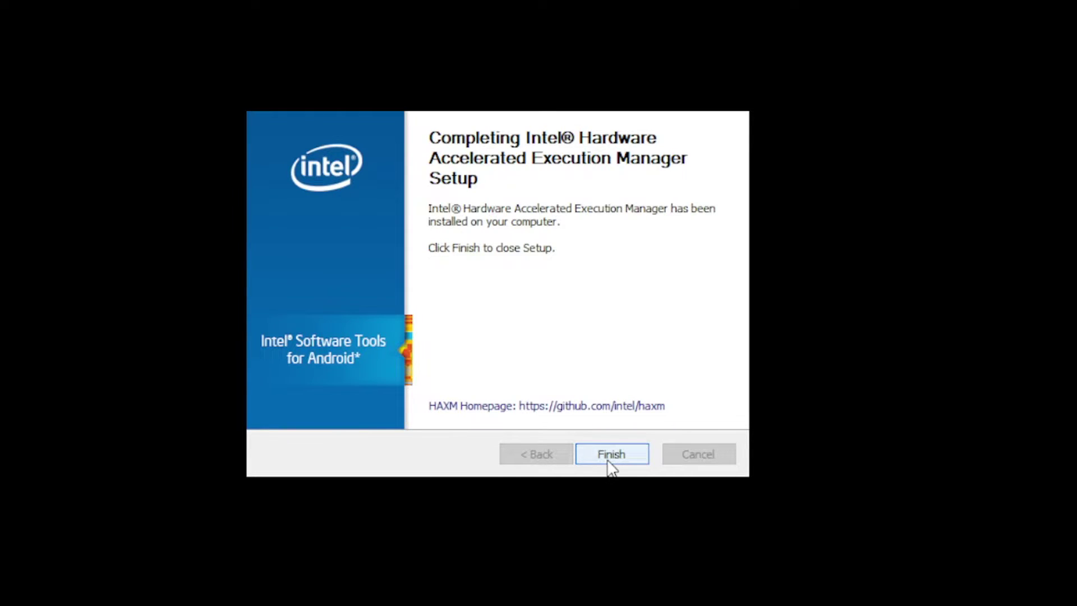
{"action": "left_click", "coordinate": [611, 455]}
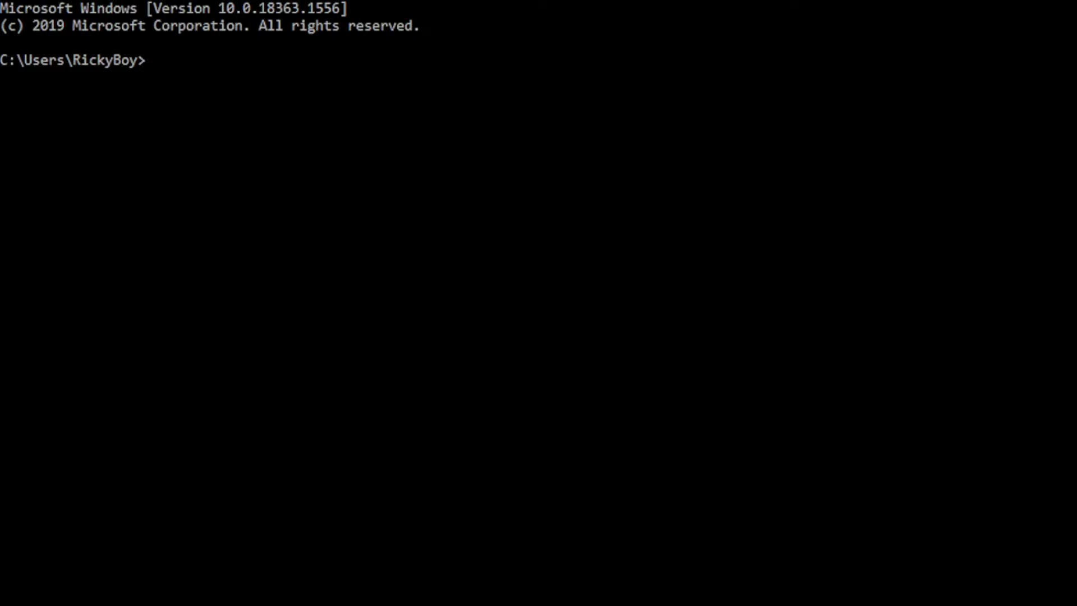
- Run sc query intelhaxm to check the HAXM service status
{"action": "type", "text": "sc query intelhaxm"}
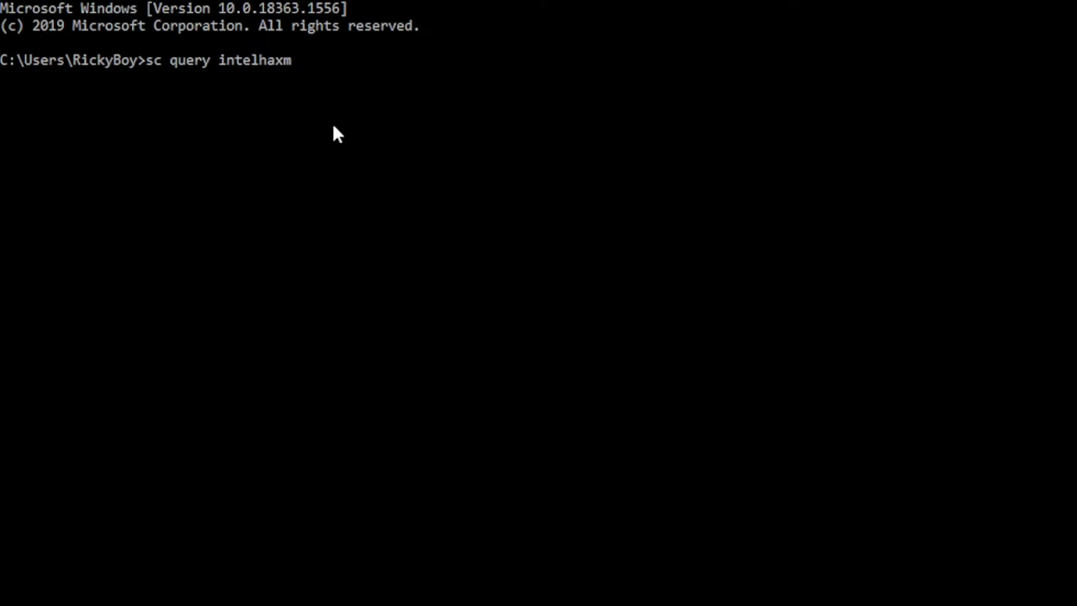
{"action": "key", "text": "Return"}
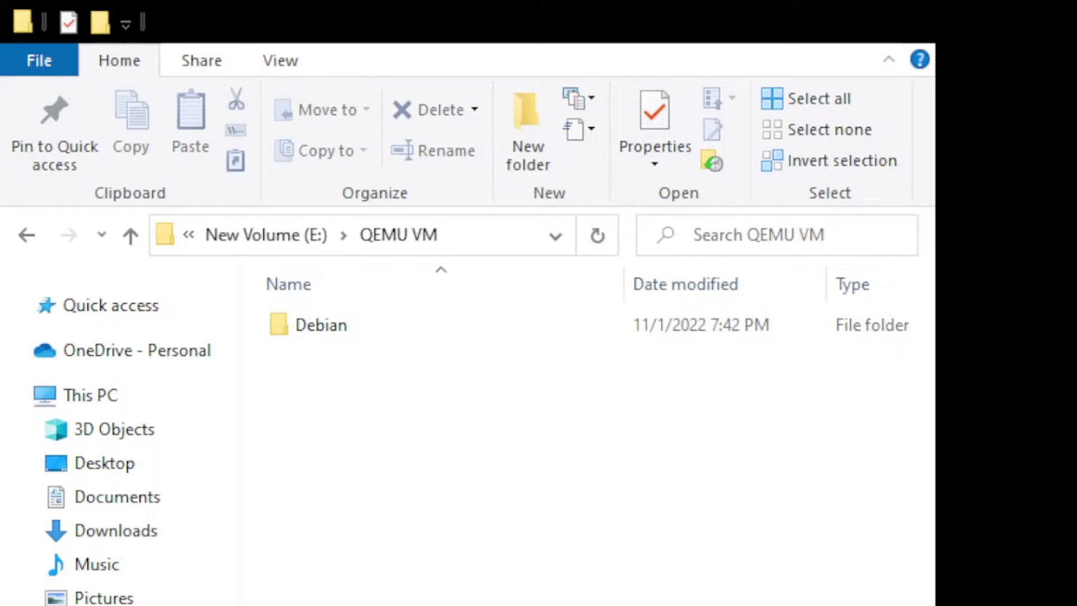
- Make a new folder named Demo under E:\QEMU VM, enter it, and copy its path
{"action": "key", "text": "ctrl+shift+n"}
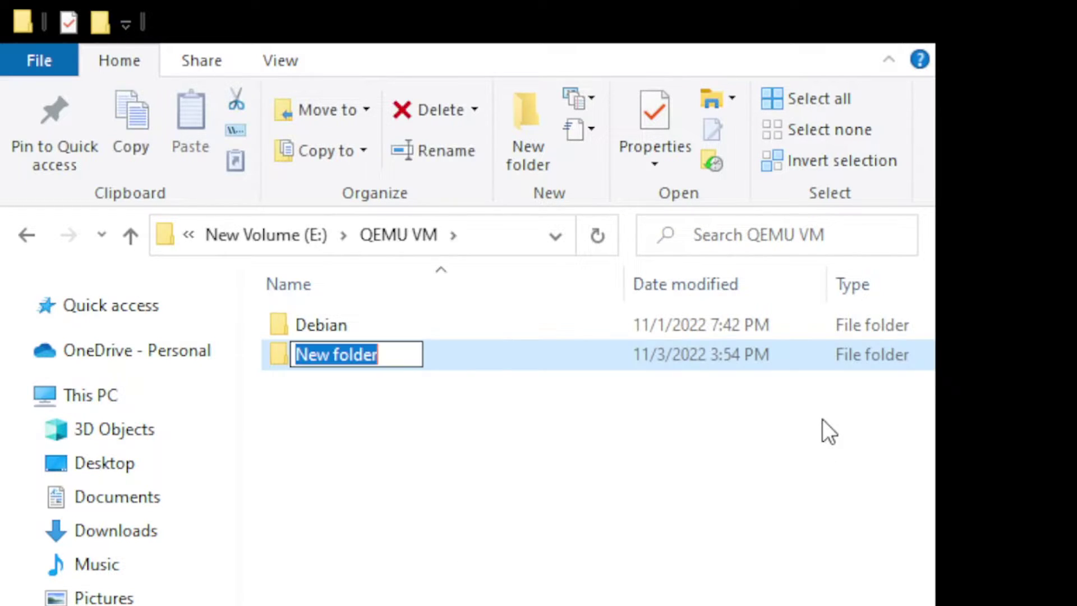
{"action": "type", "text": "De"}
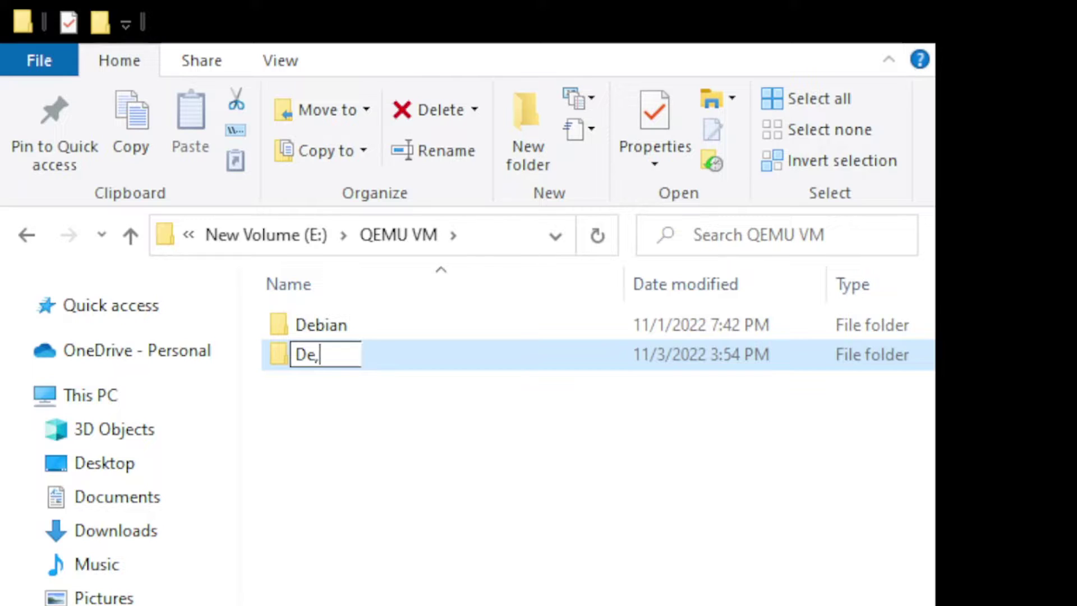
{"action": "type", "text": "mo"}
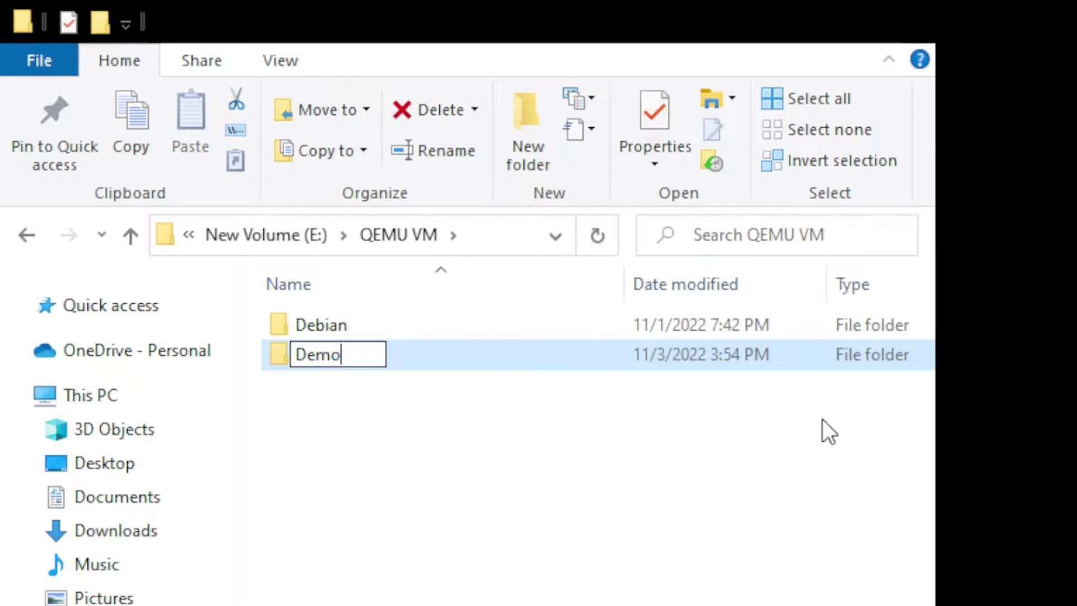
{"action": "key", "text": "Return"}
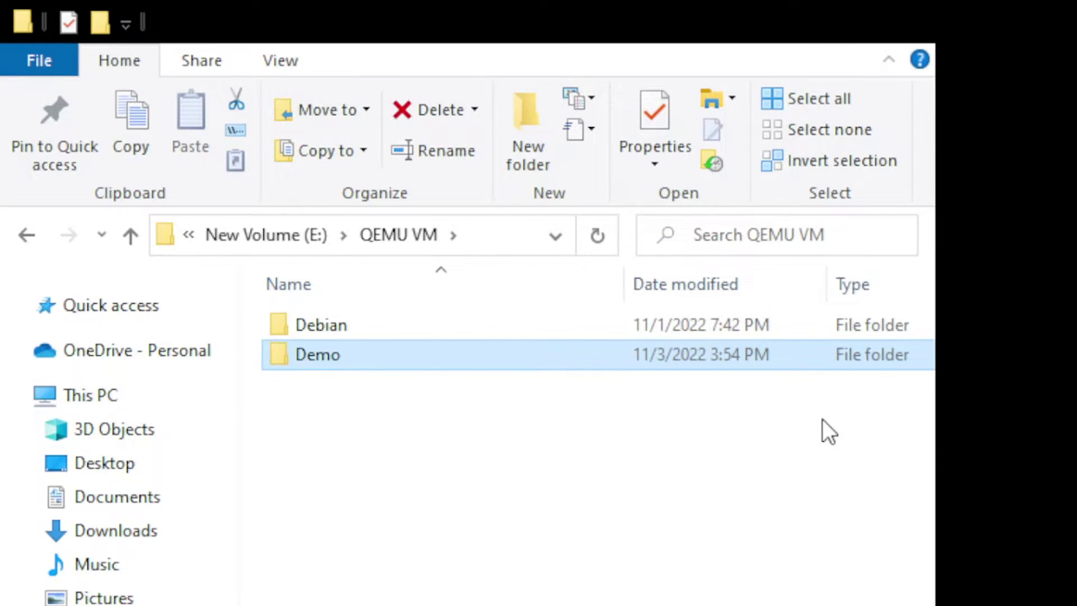
{"action": "double_click", "coordinate": [604, 367]}
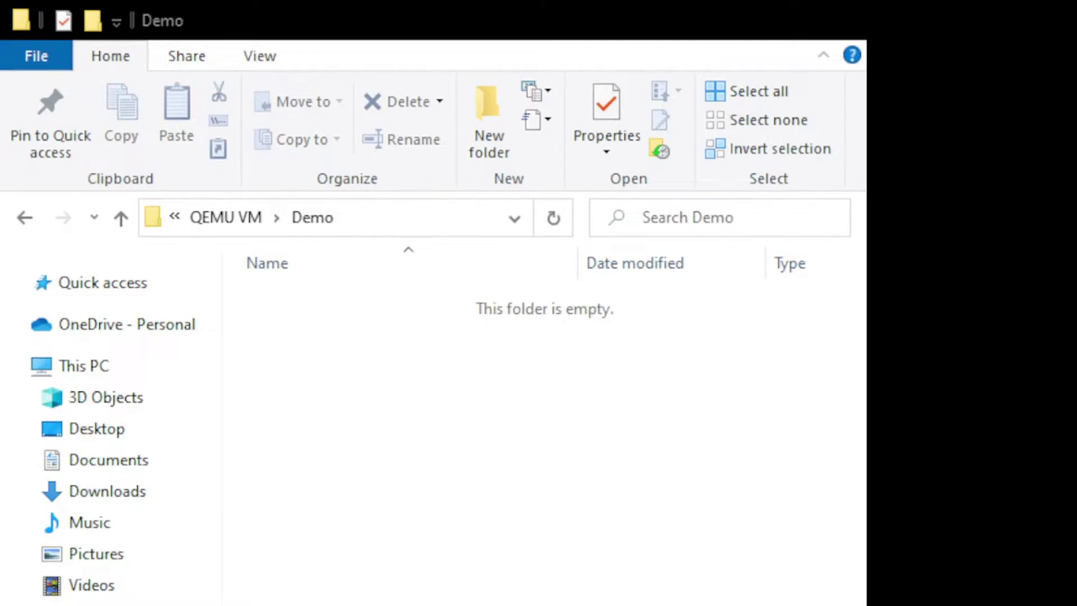
{"action": "left_click", "coordinate": [412, 218]}
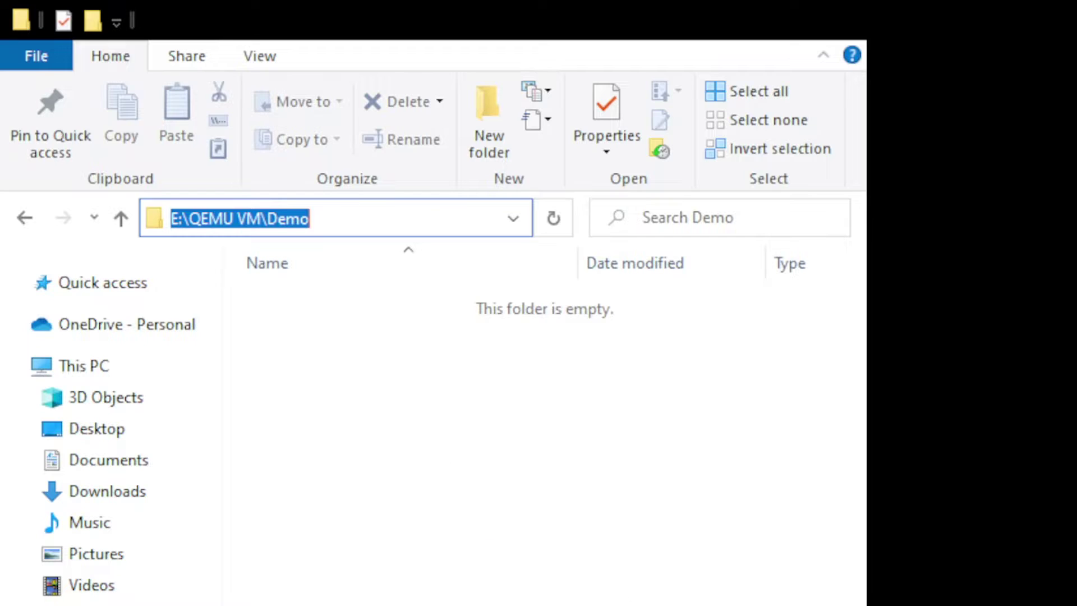
{"action": "key", "text": "Escape"}
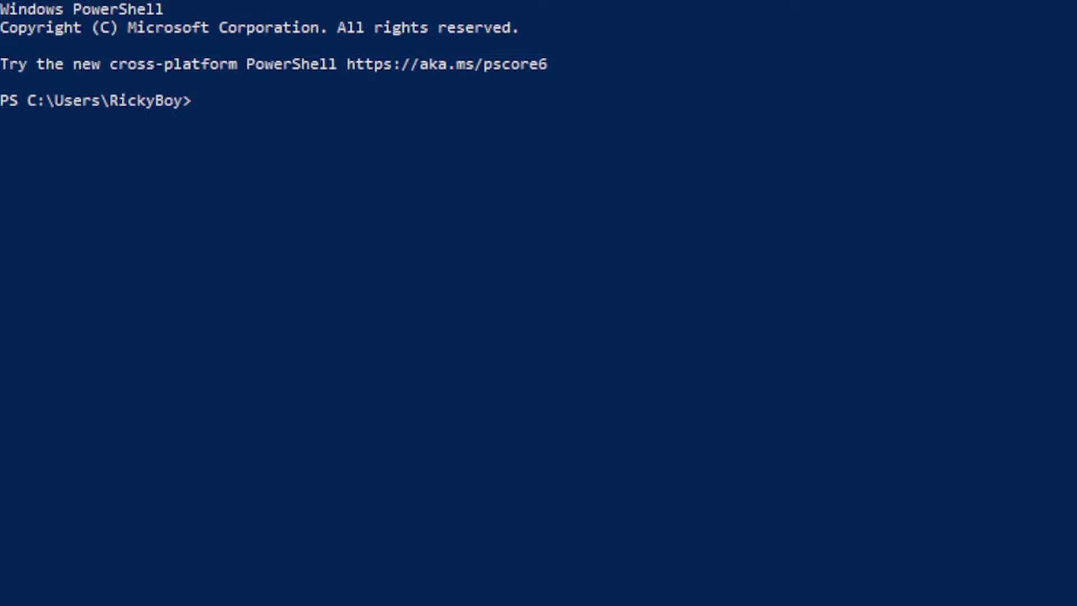
- Change directory to the quoted pasted path "E:\QEMU VM\Demo" with cd
{"action": "type", "text": "cd \""}
{"action": "key", "text": "ctrl+v"}
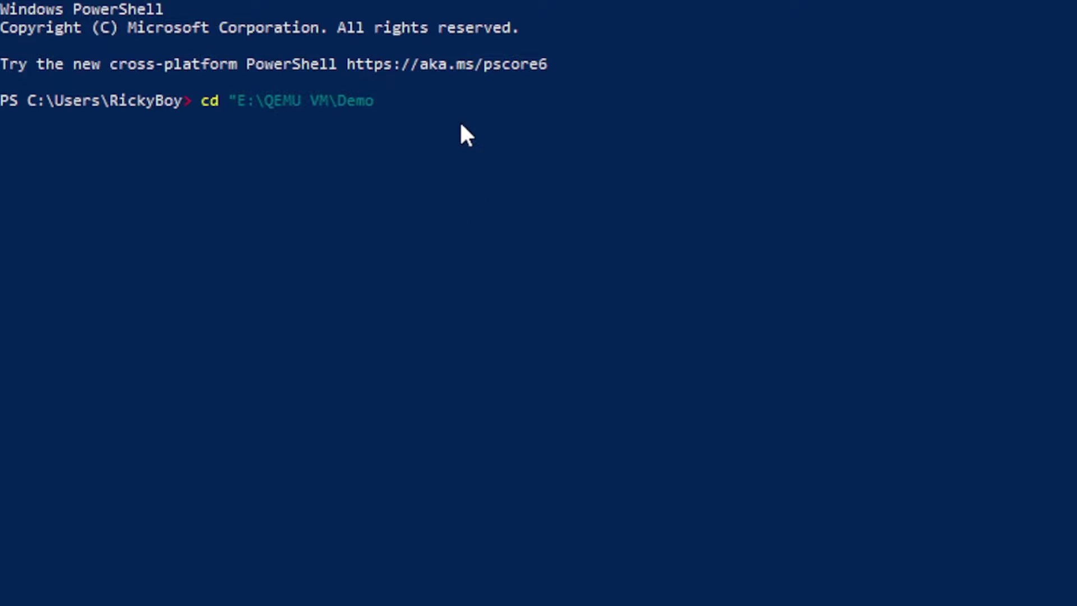
{"action": "type", "text": "\""}
{"action": "key", "text": "Return"}
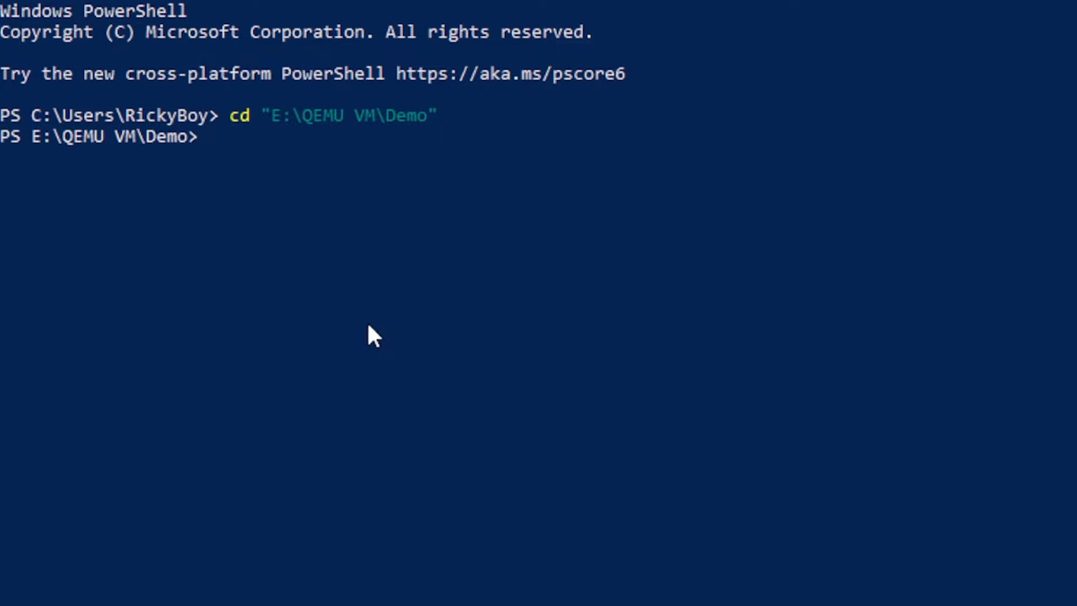
- Run qemu-img create -f qcow2 demo.qcow2 20G to make the 20G disk image
{"action": "key", "text": "ctrl+v"}
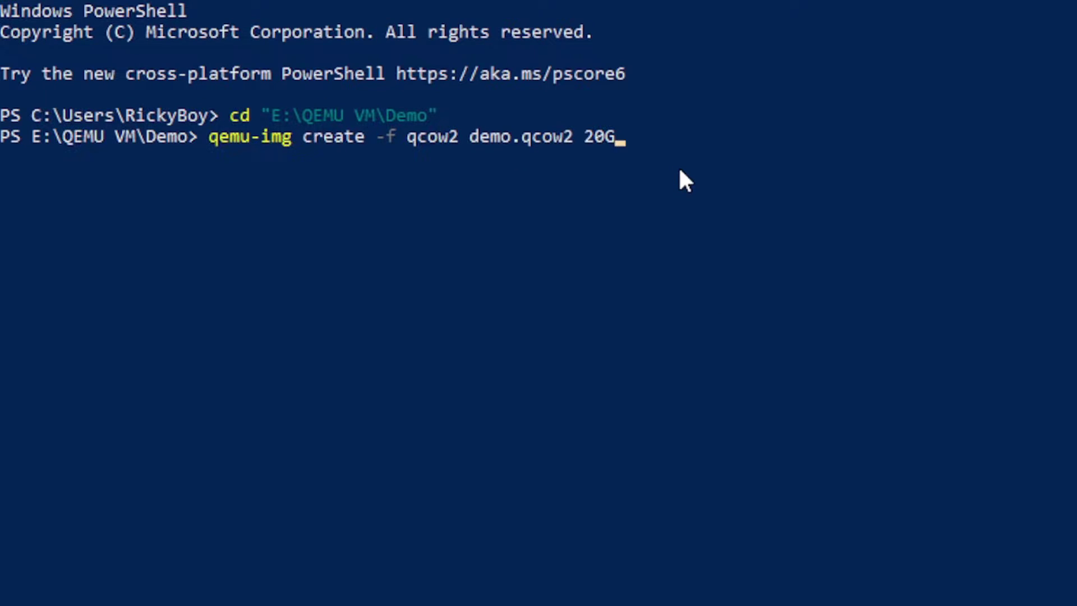
{"action": "key", "text": "Return"}
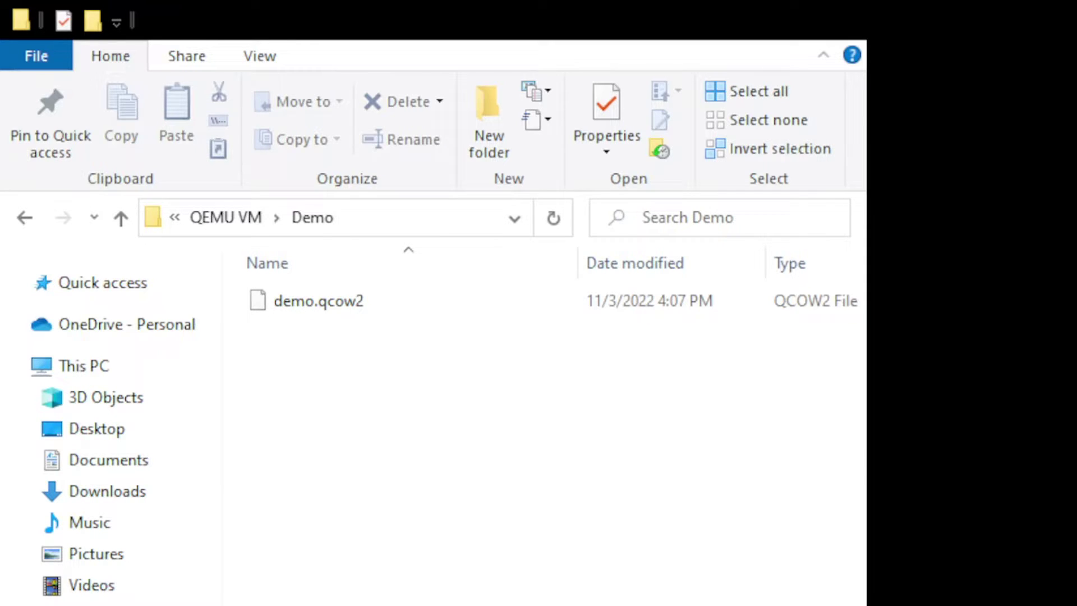
- Widen File Explorer and select demo.qcow2 in the Demo folder
{"action": "left_click_drag", "start_coordinate": [867, 464], "coordinate": [1052, 451]}
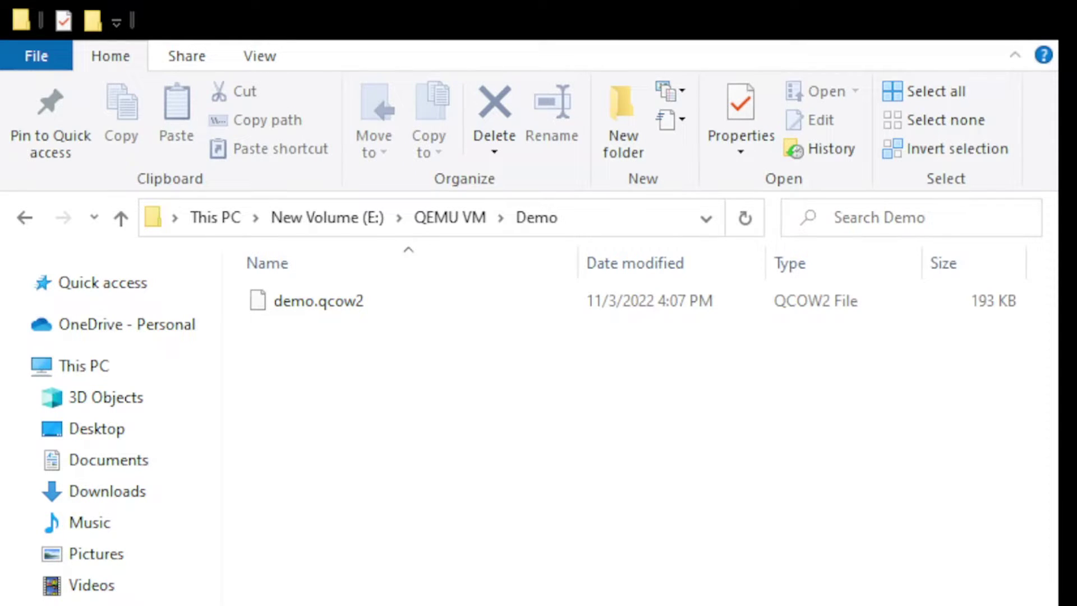
{"action": "left_click", "coordinate": [295, 311]}
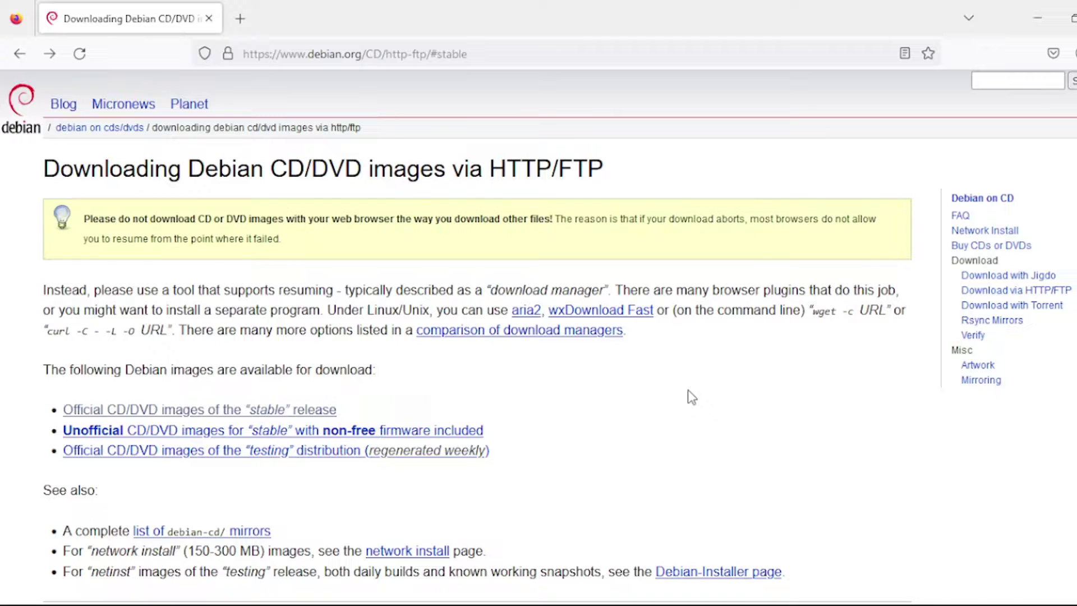
- Go to Debian's amd64 CD image directory and download debian-11.5.0-amd64-netinst.iso
{"action": "scroll", "coordinate": [688, 390], "scroll_direction": "down", "scroll_amount": 8}
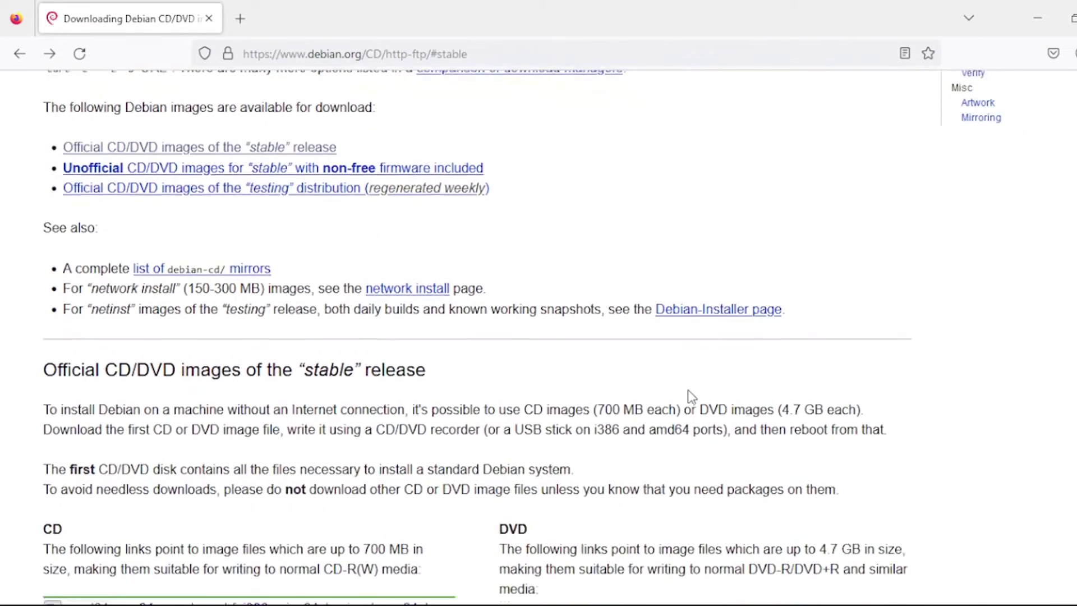
{"action": "scroll", "coordinate": [688, 389], "scroll_direction": "down", "scroll_amount": 1}
{"action": "scroll", "coordinate": [687, 389], "scroll_direction": "up", "scroll_amount": 1}
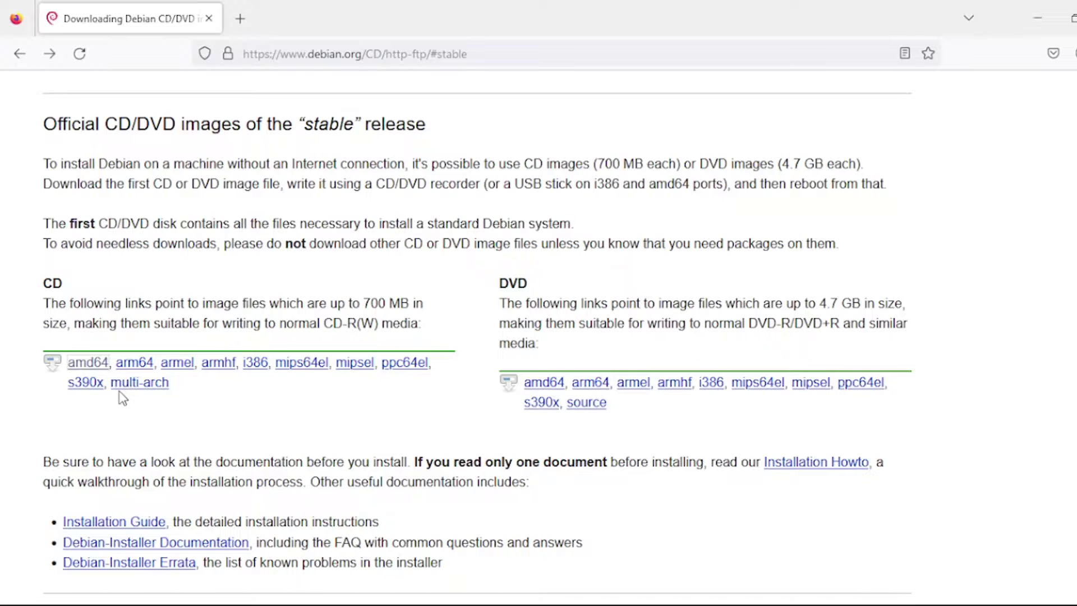
{"action": "left_click", "coordinate": [93, 364]}
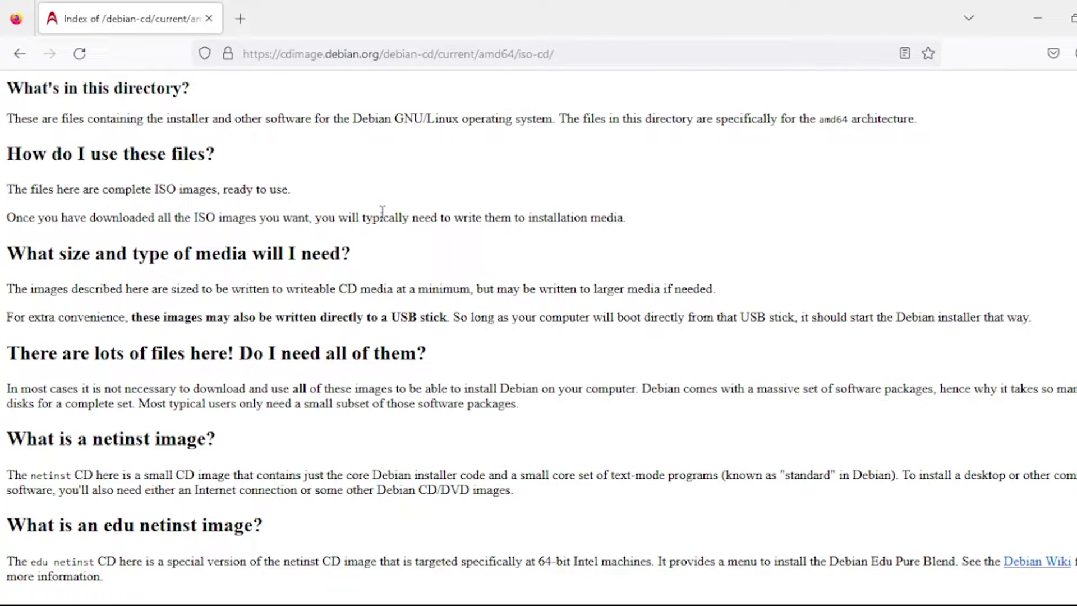
{"action": "scroll", "coordinate": [382, 211], "scroll_direction": "down", "scroll_amount": 7}
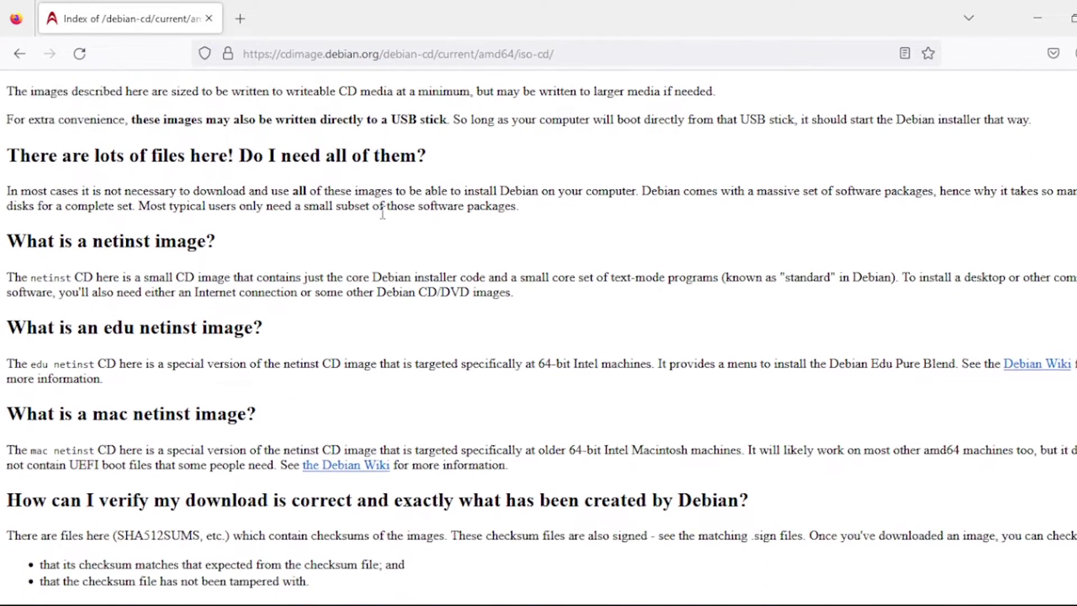
{"action": "scroll", "coordinate": [382, 218], "scroll_direction": "down", "scroll_amount": 7}
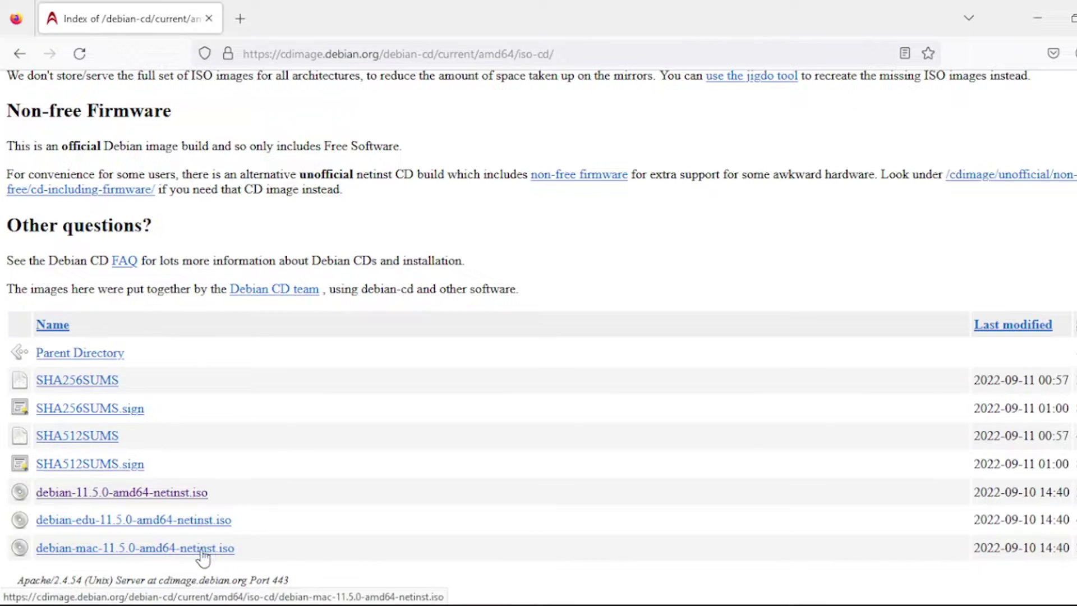
{"action": "left_click", "coordinate": [94, 503]}
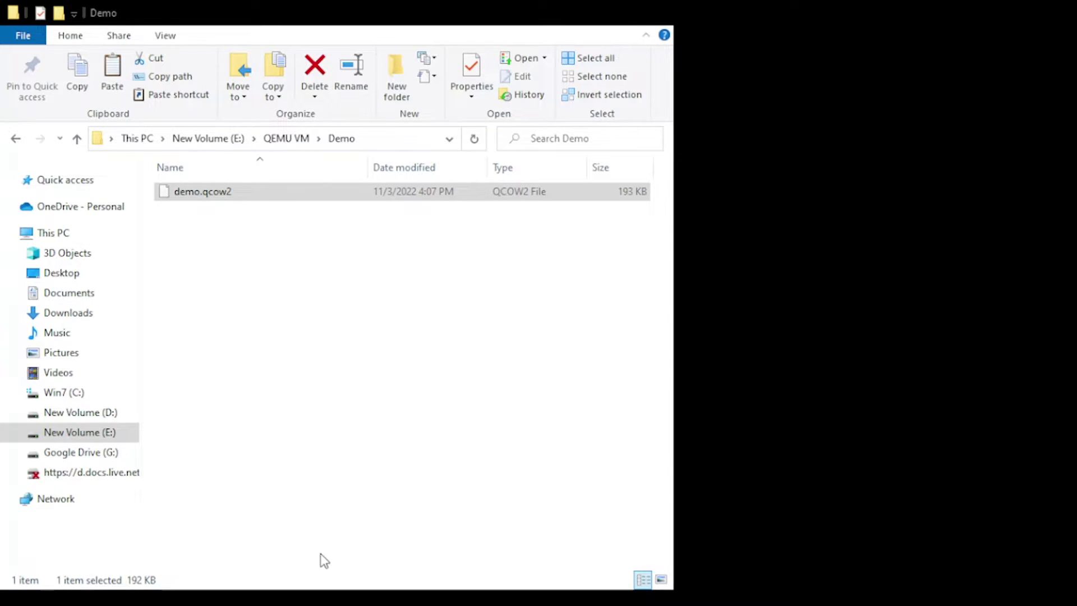
- Clear the selection in Demo and paste the debian-11.5.0-amd64-netinst ISO beside demo.qcow2
{"action": "left_click", "coordinate": [224, 241]}
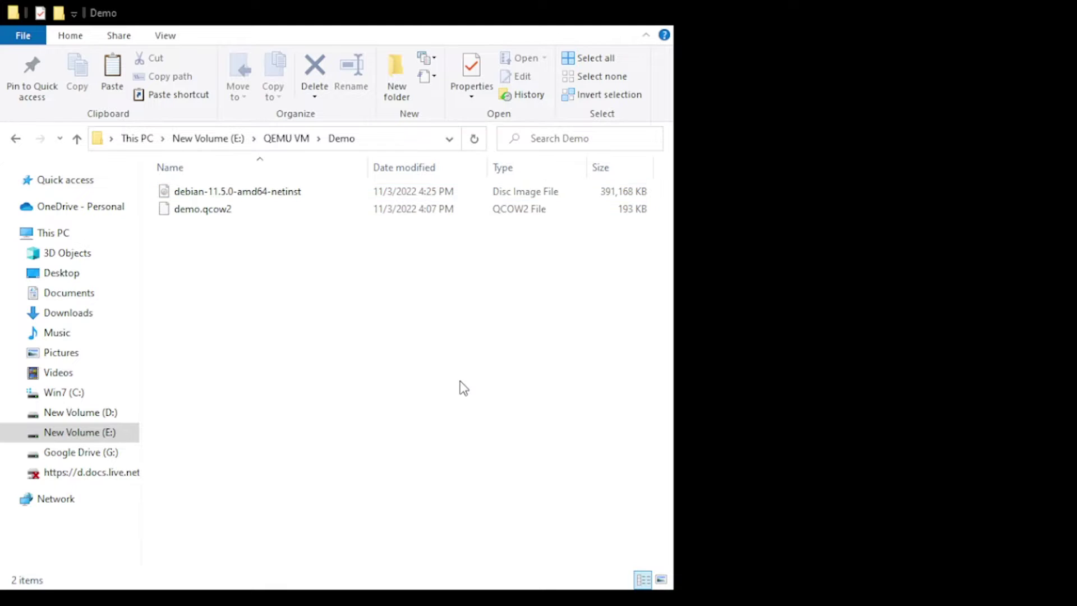
{"action": "key", "text": "Up"}
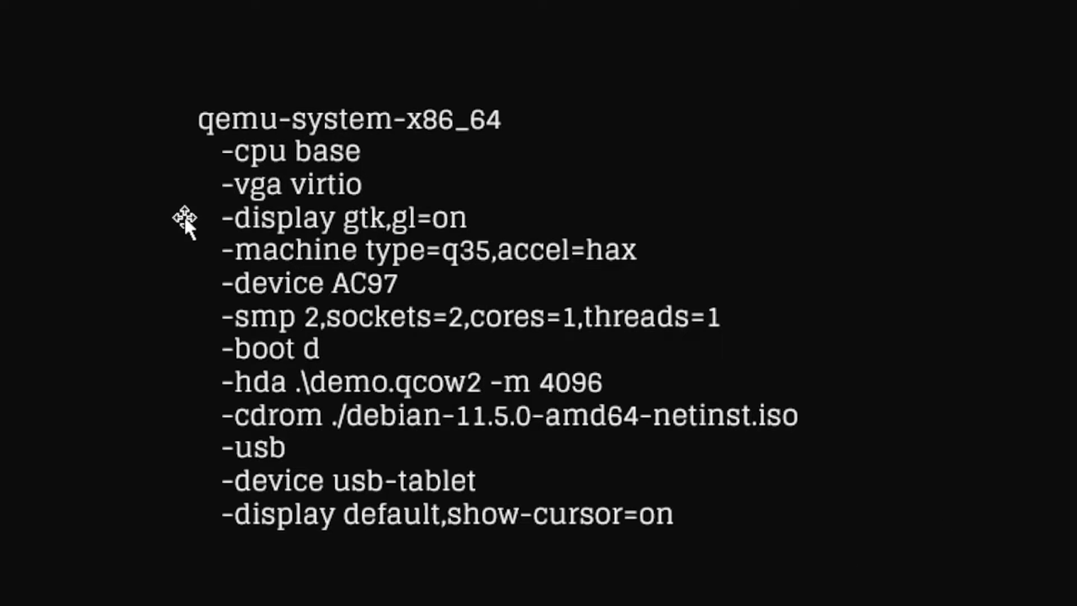
{"action": "left_click_drag", "start_coordinate": [200, 117], "coordinate": [522, 115]}
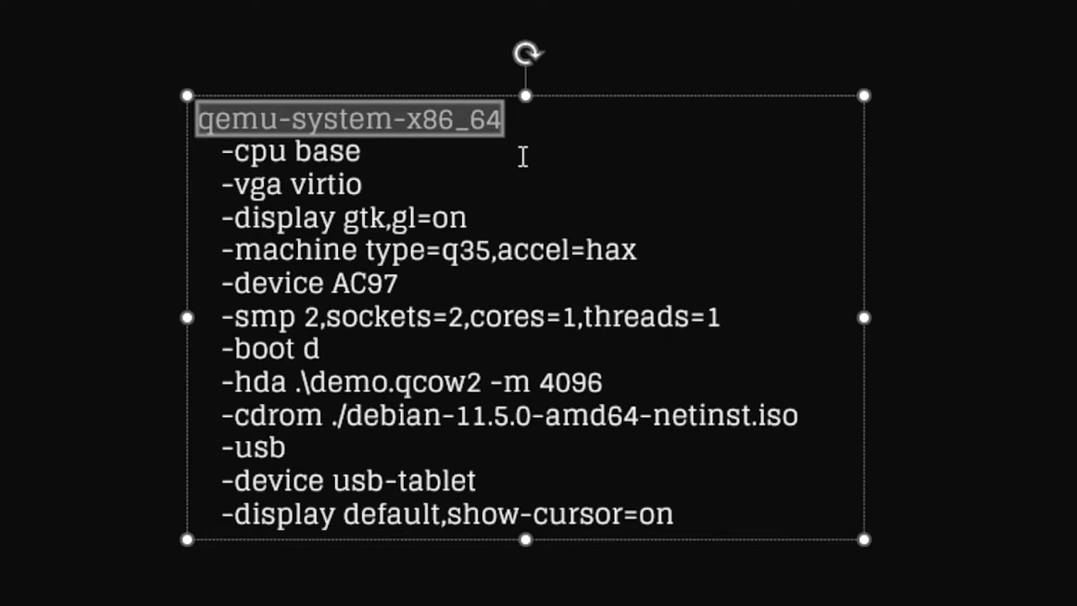
{"action": "left_click", "coordinate": [522, 157]}
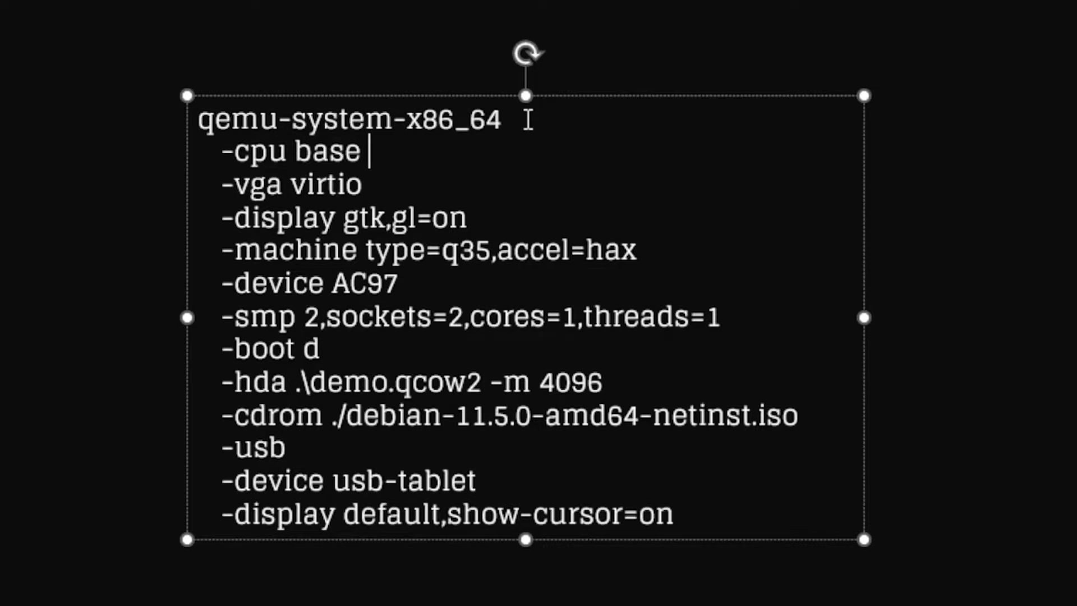
{"action": "triple_click", "coordinate": [508, 118]}
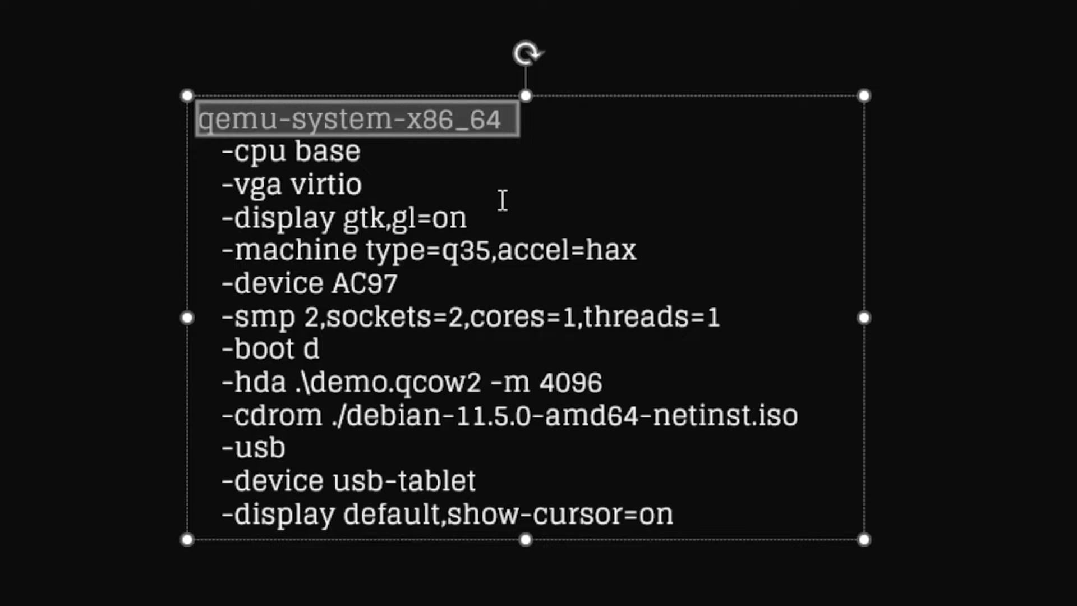
{"action": "left_click", "coordinate": [502, 201]}
{"action": "left_click_drag", "start_coordinate": [371, 151], "coordinate": [221, 151]}
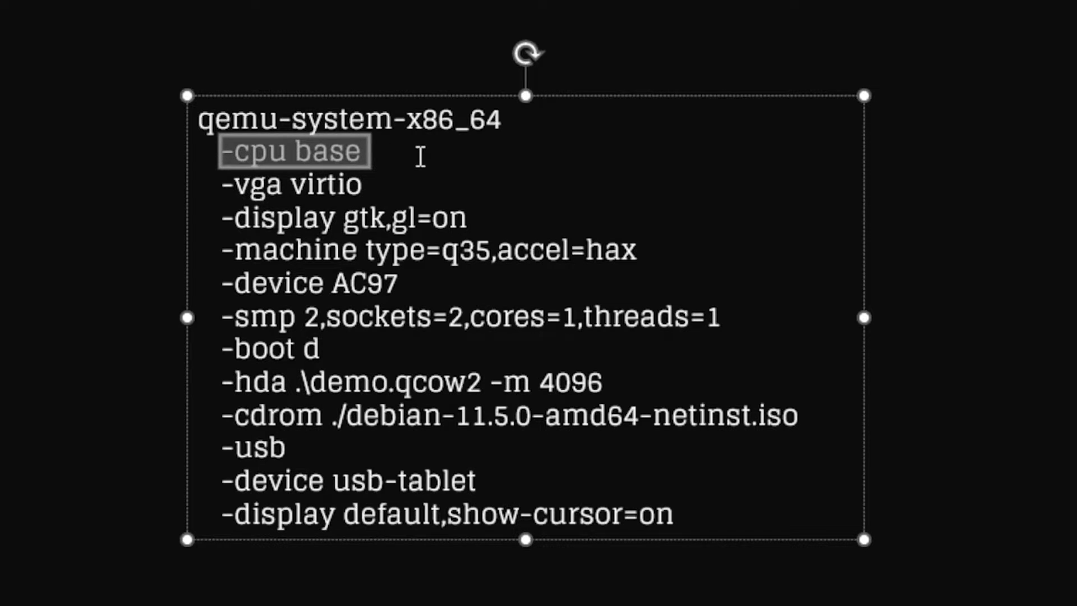
{"action": "left_click", "coordinate": [420, 157]}
{"action": "left_click_drag", "start_coordinate": [295, 153], "coordinate": [364, 153]}
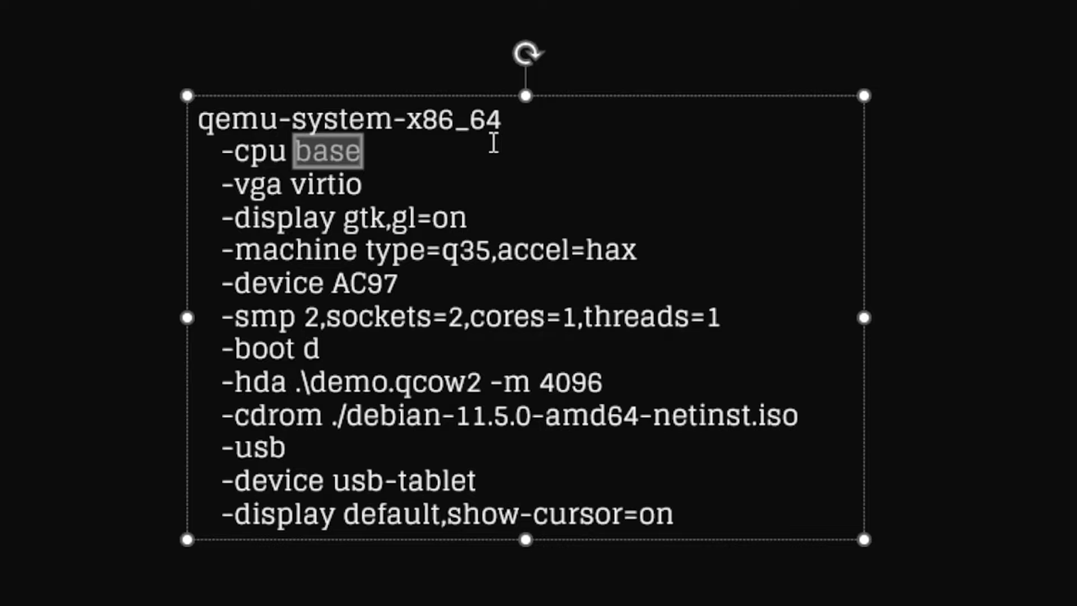
{"action": "left_click", "coordinate": [493, 143]}
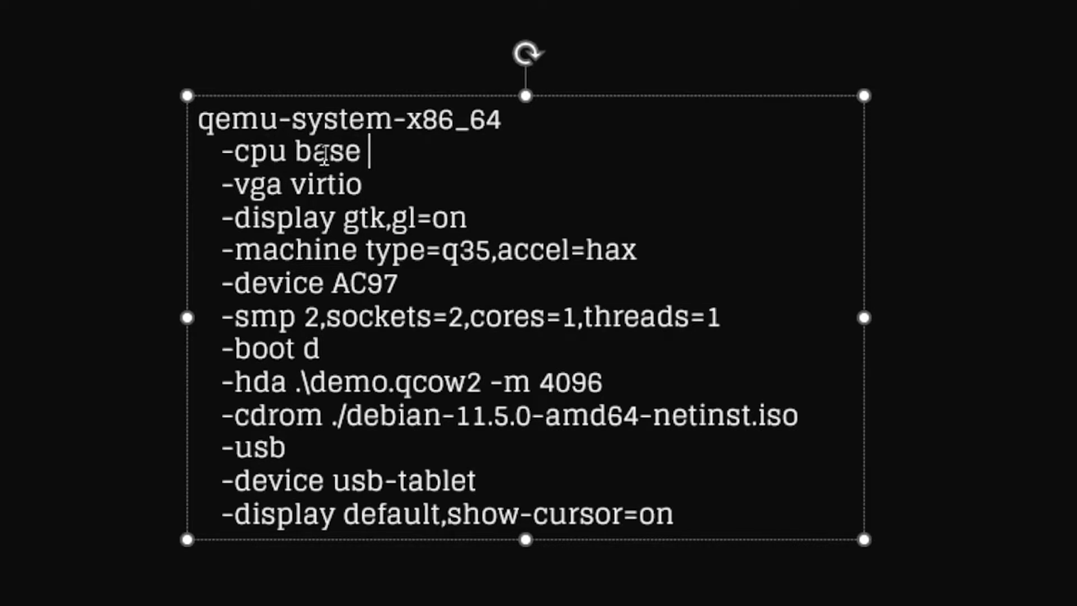
{"action": "left_click_drag", "start_coordinate": [234, 152], "coordinate": [372, 150]}
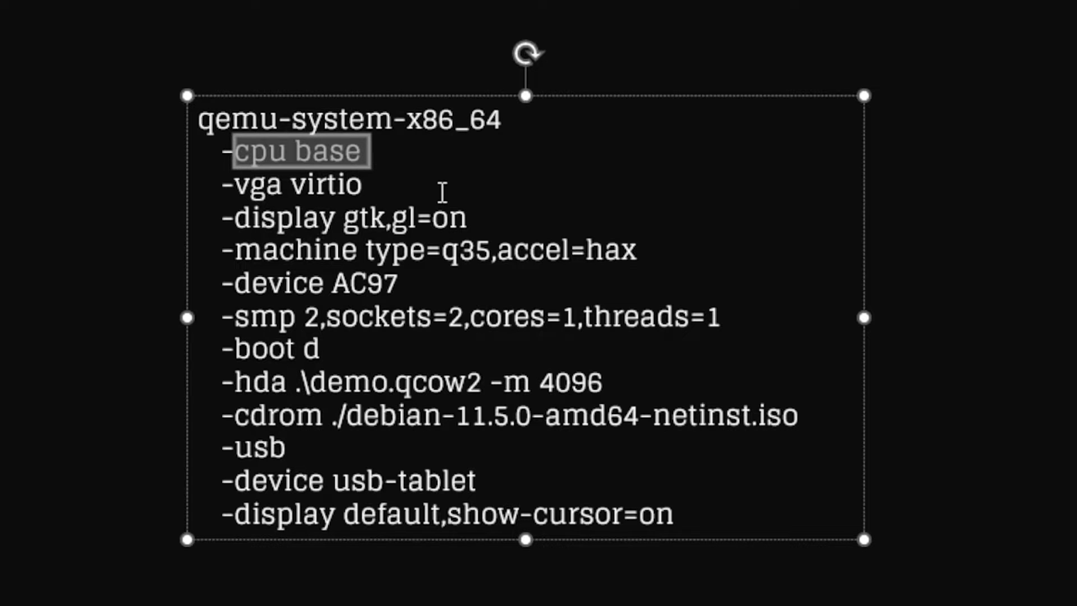
{"action": "left_click", "coordinate": [442, 192]}
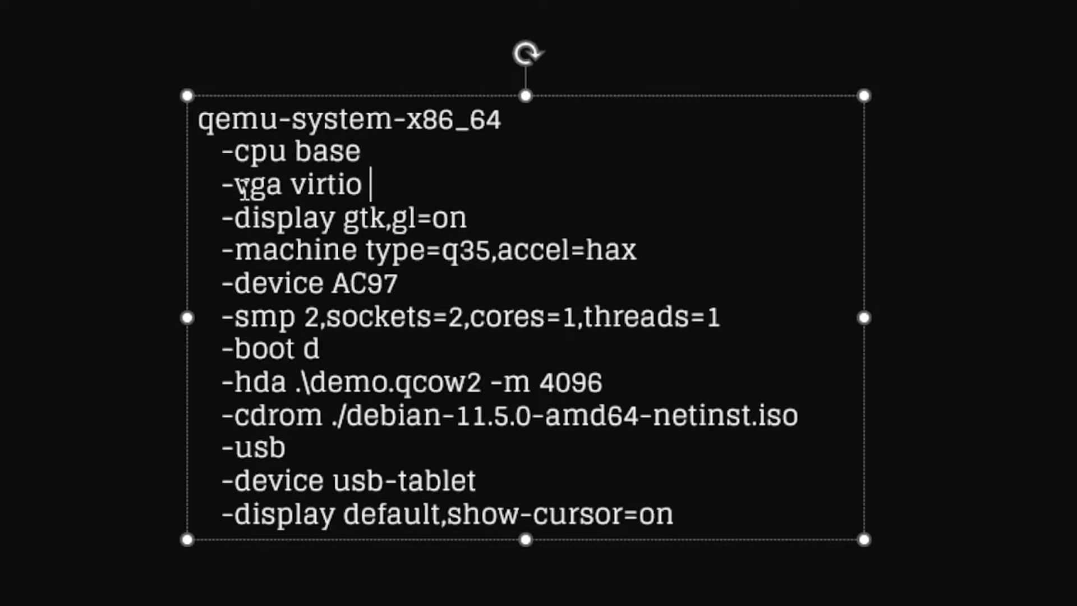
{"action": "left_click_drag", "start_coordinate": [233, 185], "coordinate": [380, 185]}
{"action": "left_click", "coordinate": [380, 186]}
{"action": "left_click", "coordinate": [295, 217]}
{"action": "left_click_drag", "start_coordinate": [226, 218], "coordinate": [470, 222]}
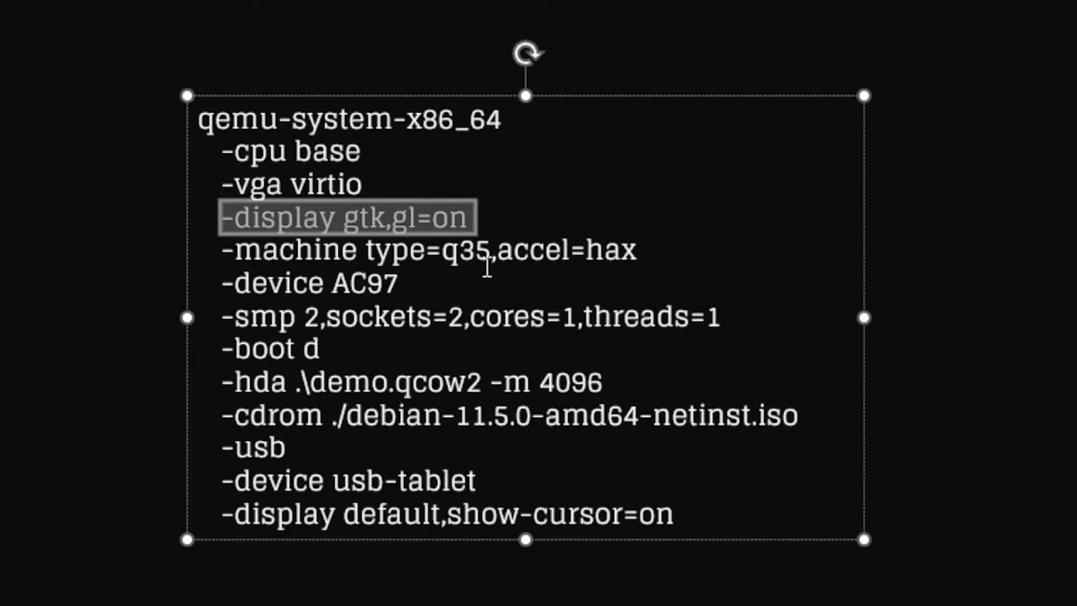
{"action": "left_click", "coordinate": [487, 267]}
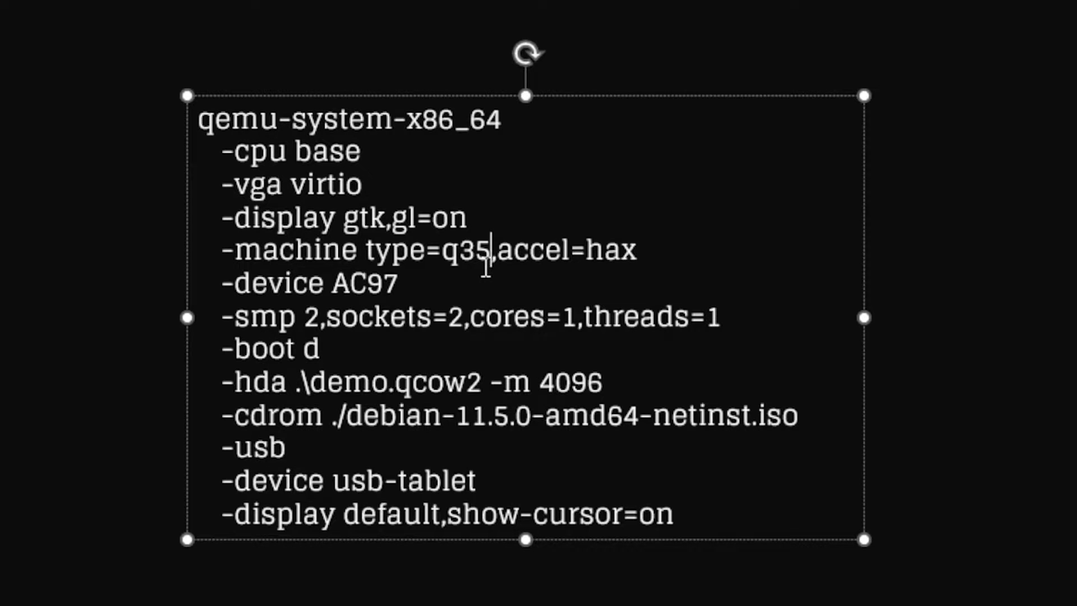
{"action": "left_click_drag", "start_coordinate": [443, 250], "coordinate": [483, 251]}
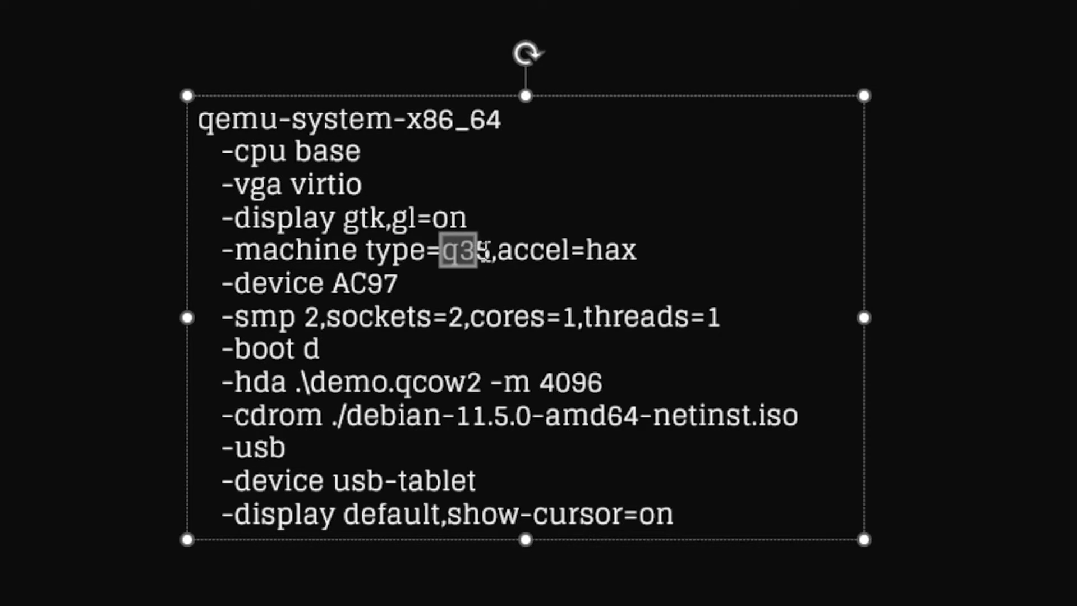
{"action": "left_click", "coordinate": [547, 252]}
{"action": "double_click", "coordinate": [597, 248]}
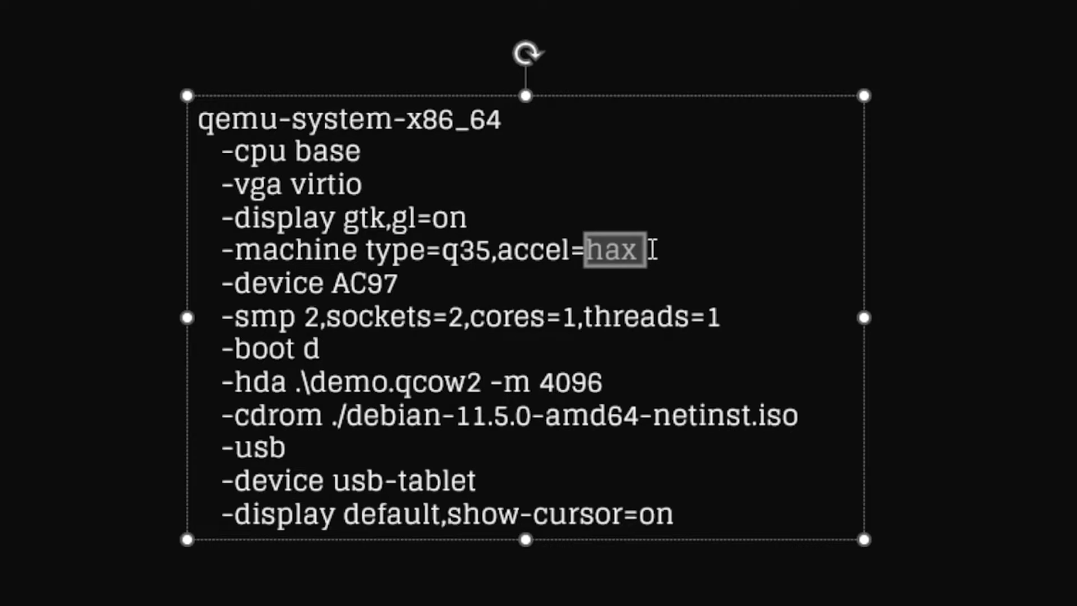
{"action": "left_click", "coordinate": [642, 264]}
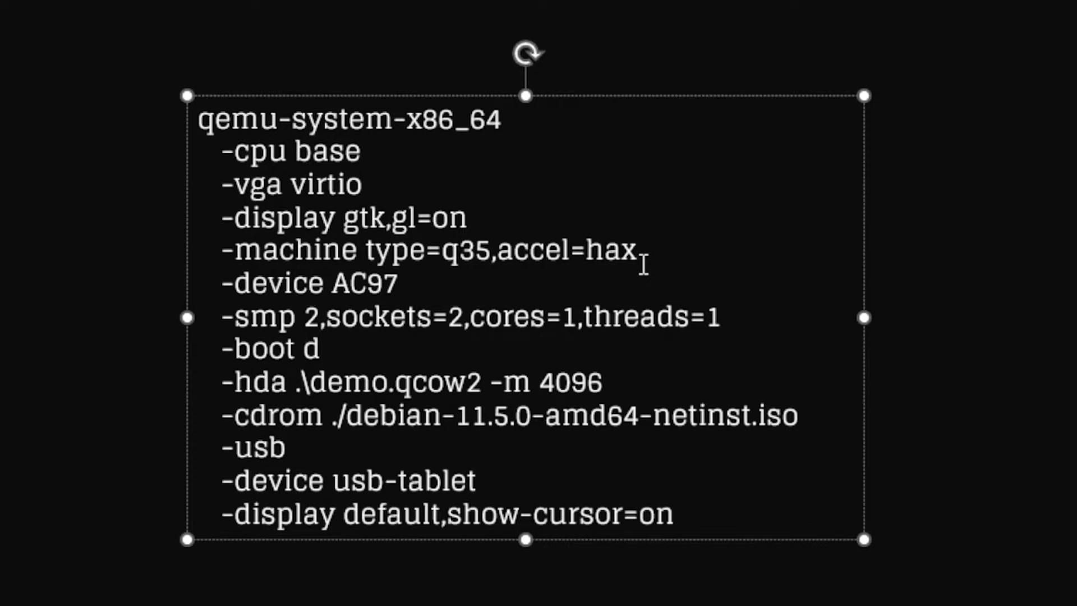
{"action": "left_click_drag", "start_coordinate": [642, 254], "coordinate": [585, 250]}
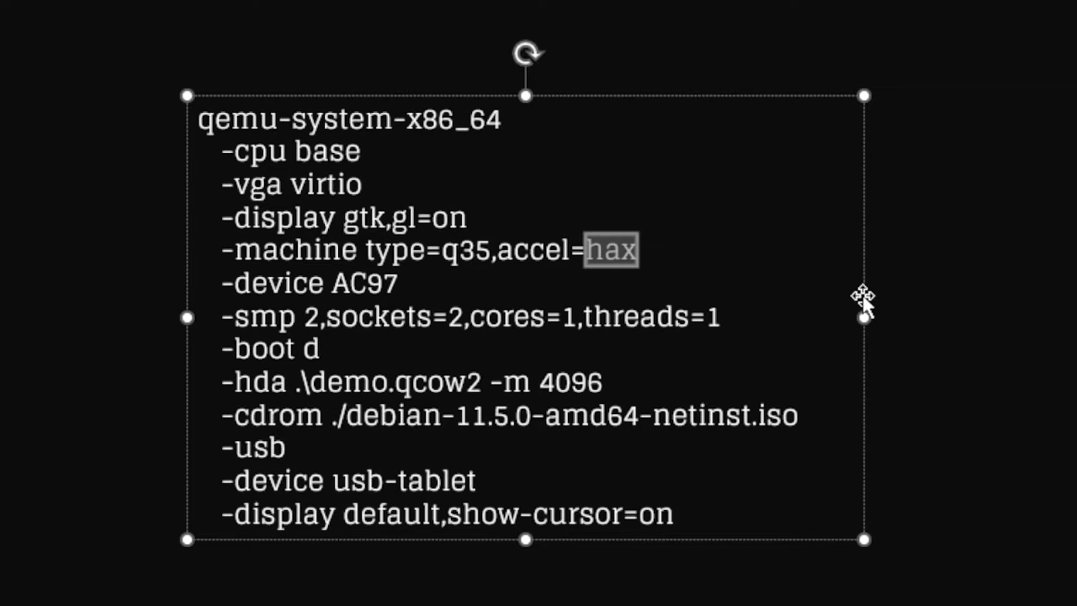
{"action": "left_click", "coordinate": [655, 270]}
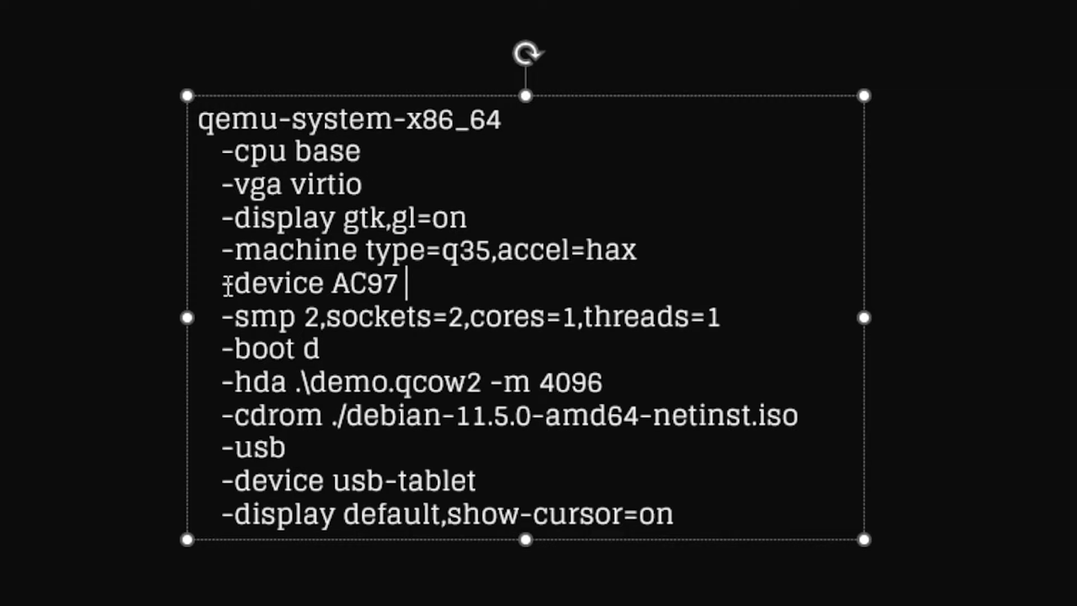
{"action": "left_click_drag", "start_coordinate": [233, 281], "coordinate": [411, 288]}
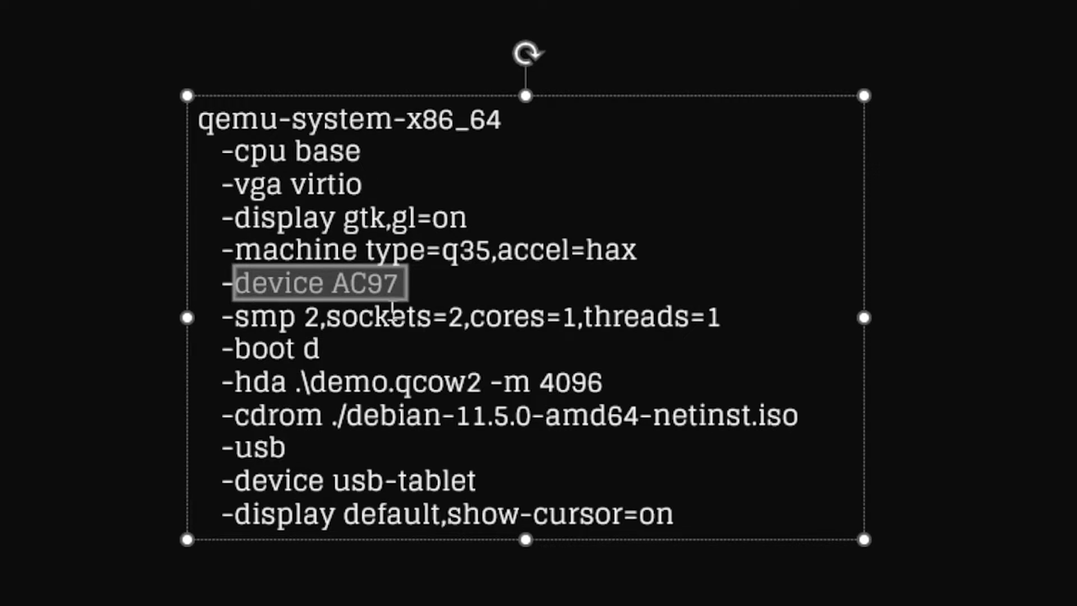
{"action": "left_click", "coordinate": [377, 319]}
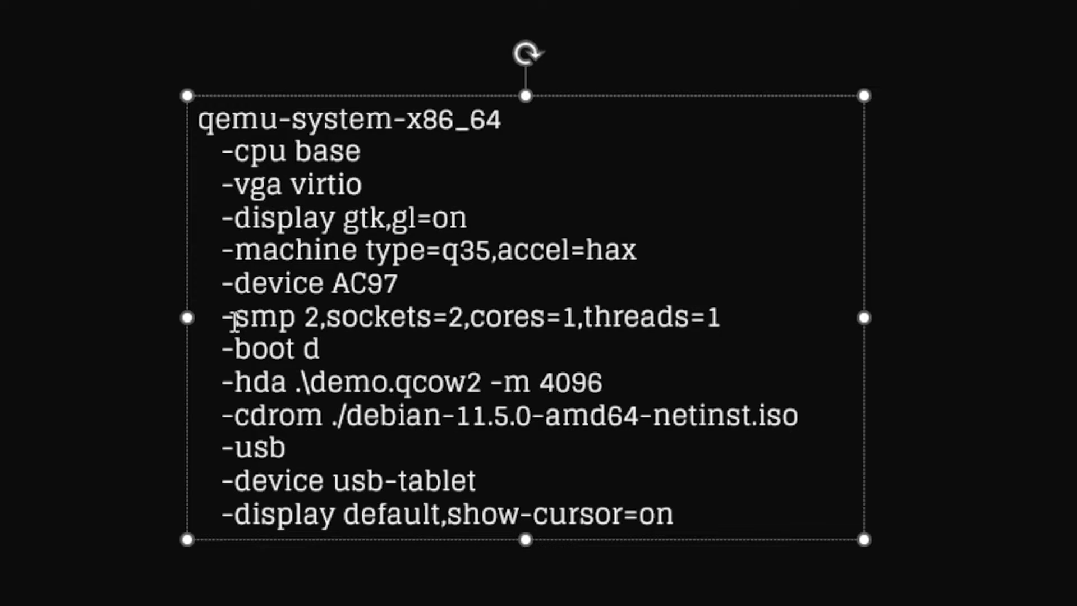
{"action": "left_click_drag", "start_coordinate": [232, 314], "coordinate": [732, 315]}
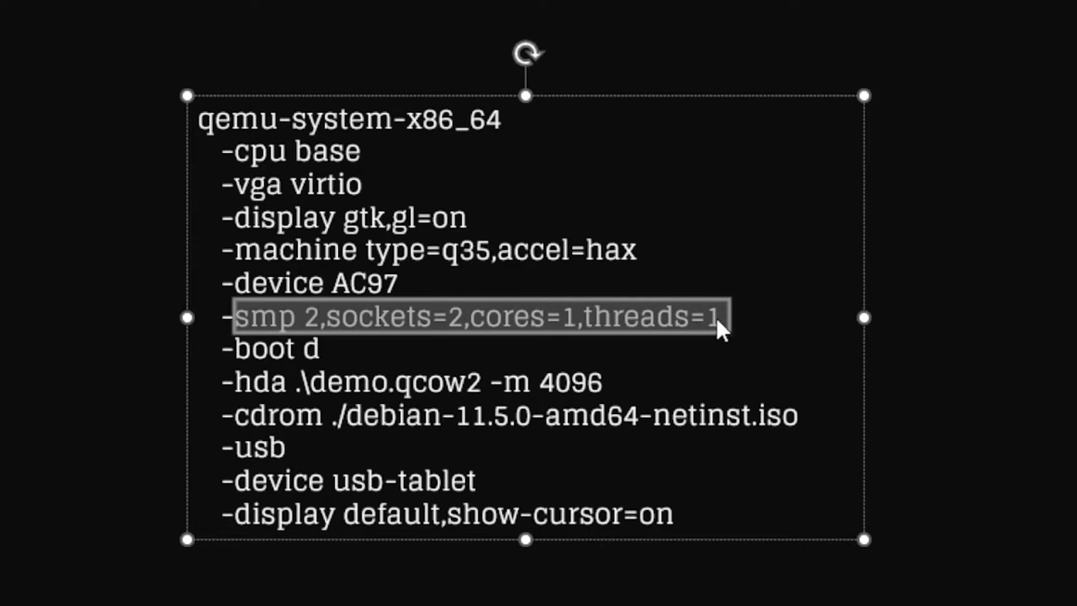
{"action": "left_click", "coordinate": [342, 339]}
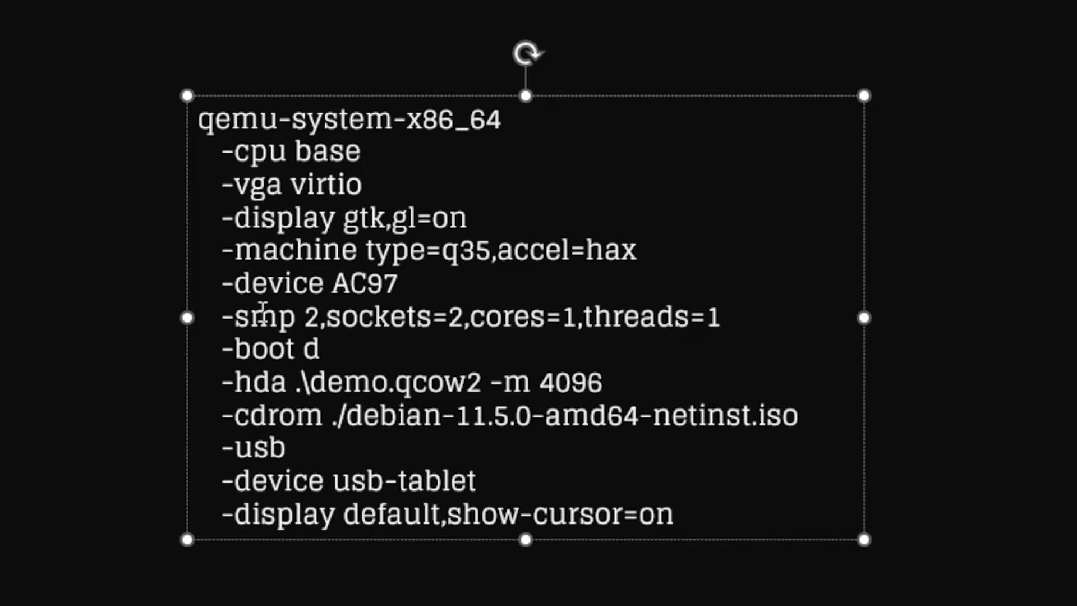
{"action": "left_click_drag", "start_coordinate": [319, 317], "coordinate": [241, 317]}
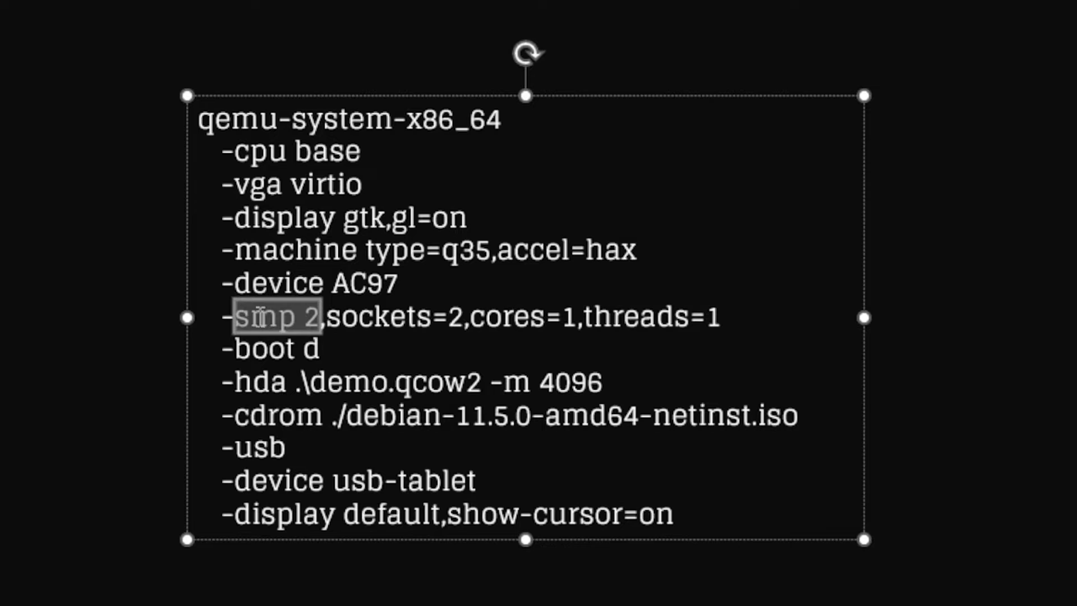
{"action": "left_click", "coordinate": [408, 325]}
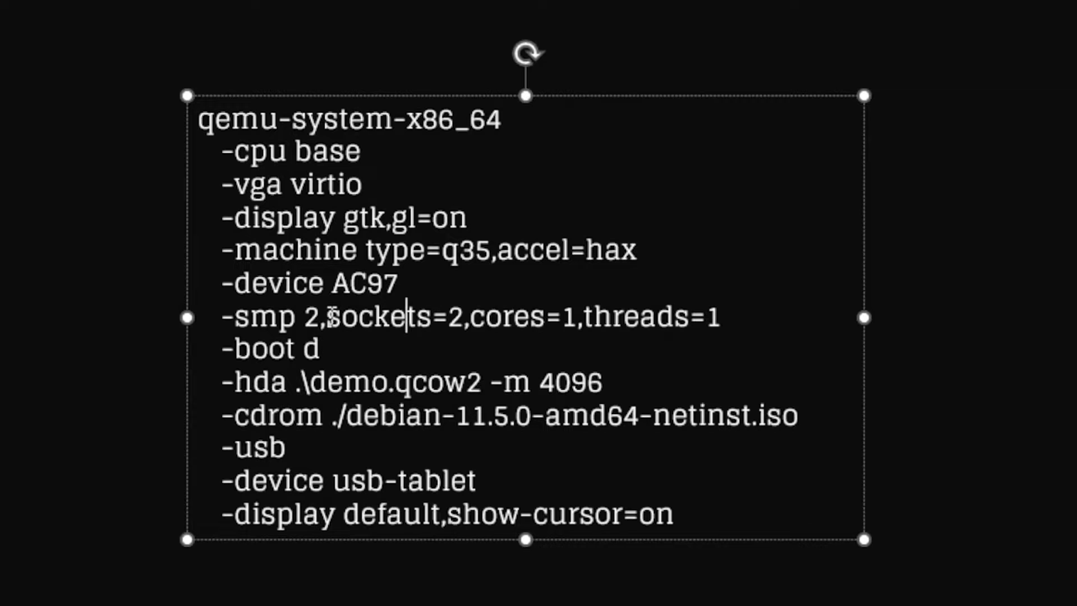
{"action": "left_click", "coordinate": [329, 318]}
{"action": "left_click", "coordinate": [449, 324]}
{"action": "left_click", "coordinate": [356, 358]}
{"action": "left_click_drag", "start_coordinate": [339, 353], "coordinate": [220, 353]}
{"action": "left_click", "coordinate": [431, 361]}
{"action": "left_click_drag", "start_coordinate": [234, 383], "coordinate": [288, 386]}
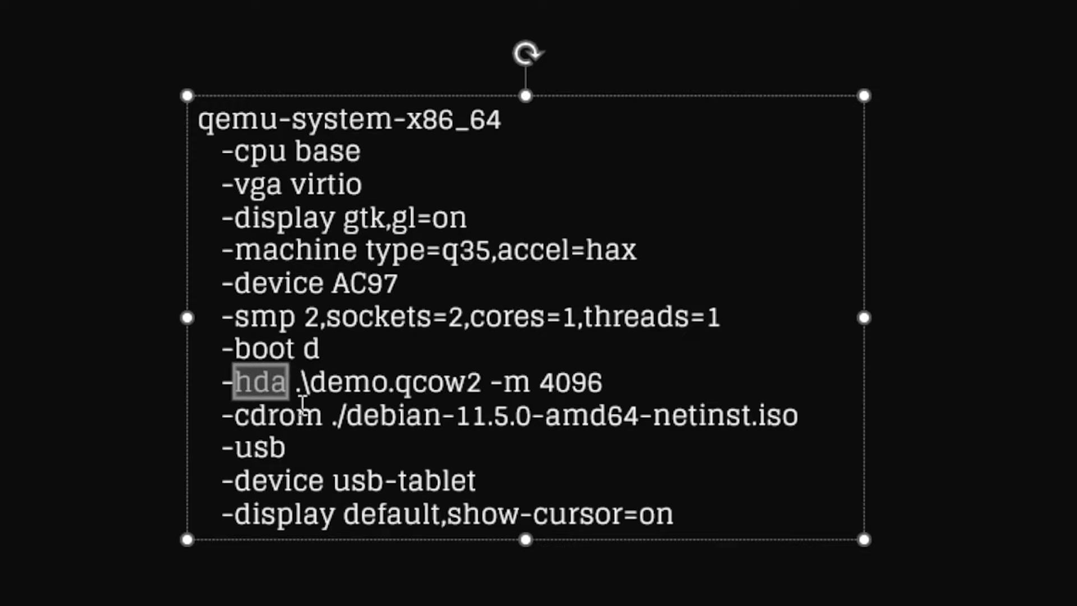
{"action": "left_click_drag", "start_coordinate": [234, 415], "coordinate": [327, 420]}
{"action": "left_click", "coordinate": [391, 448]}
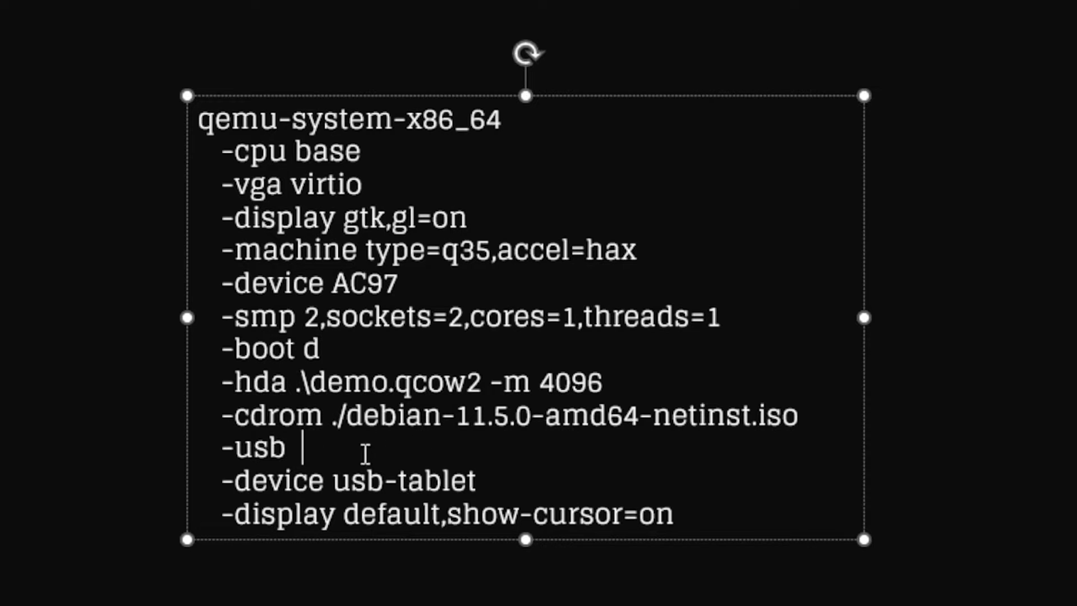
{"action": "left_click_drag", "start_coordinate": [317, 382], "coordinate": [467, 386]}
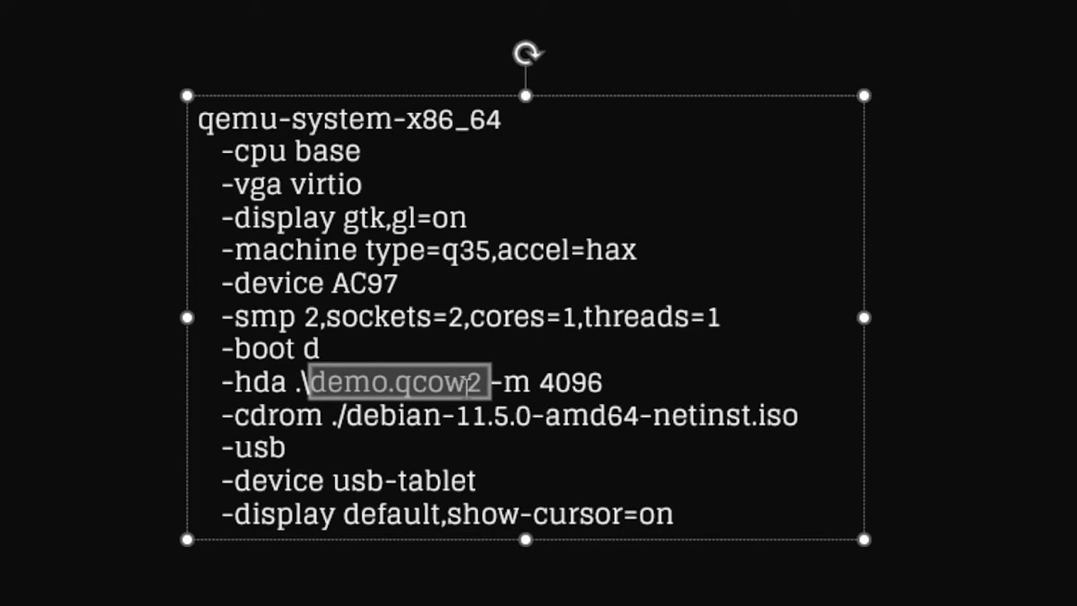
{"action": "left_click", "coordinate": [514, 384]}
{"action": "left_click_drag", "start_coordinate": [489, 384], "coordinate": [592, 381]}
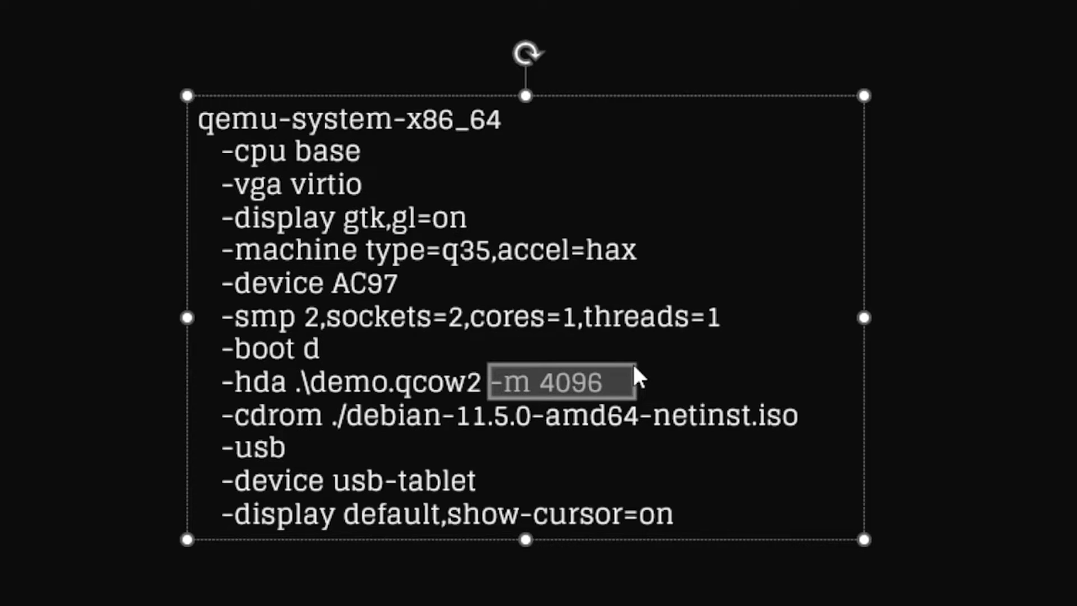
{"action": "left_click", "coordinate": [443, 416]}
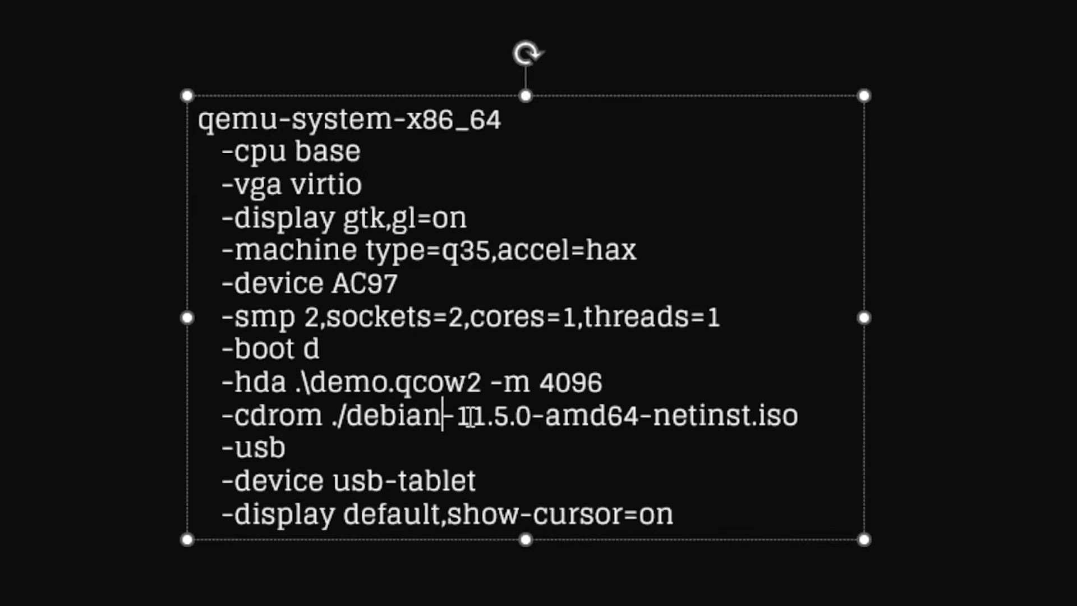
{"action": "left_click", "coordinate": [353, 418]}
{"action": "left_click_drag", "start_coordinate": [346, 416], "coordinate": [800, 420]}
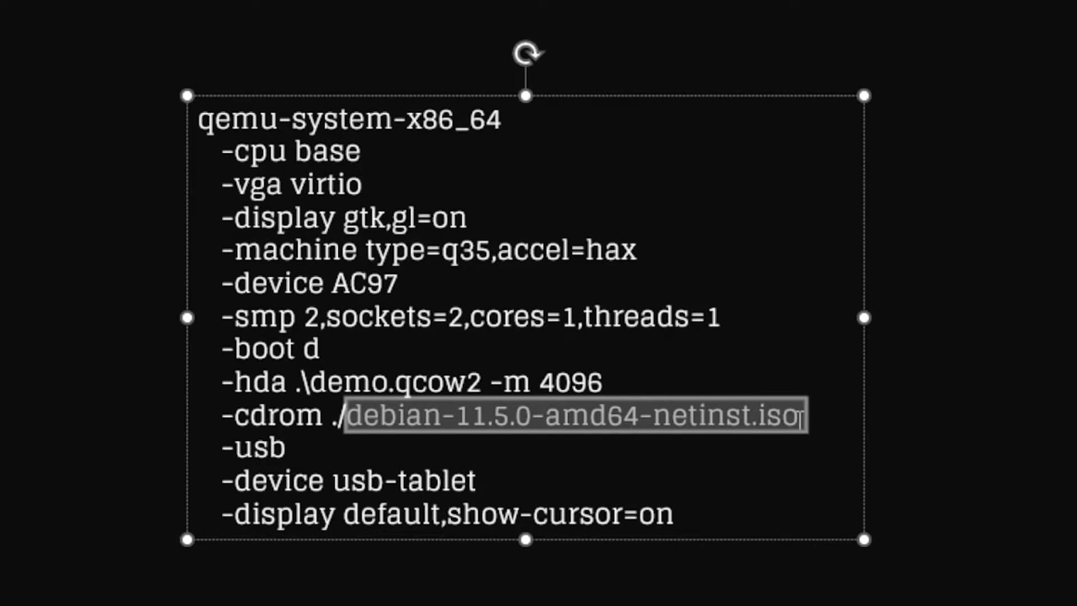
{"action": "left_click", "coordinate": [763, 460]}
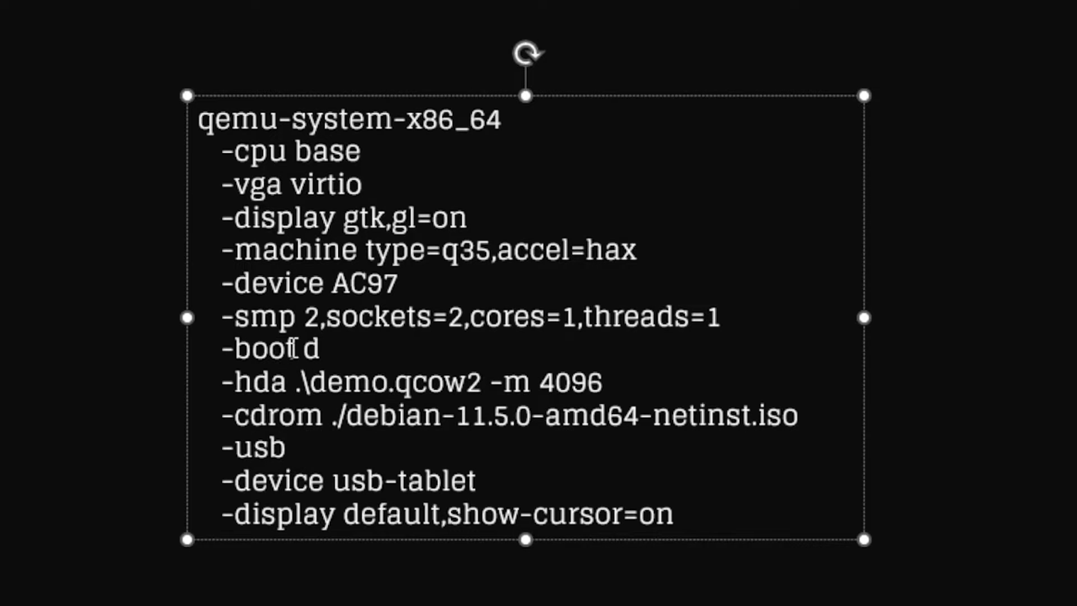
{"action": "left_click_drag", "start_coordinate": [304, 349], "coordinate": [325, 348]}
{"action": "left_click_drag", "start_coordinate": [234, 415], "coordinate": [796, 416]}
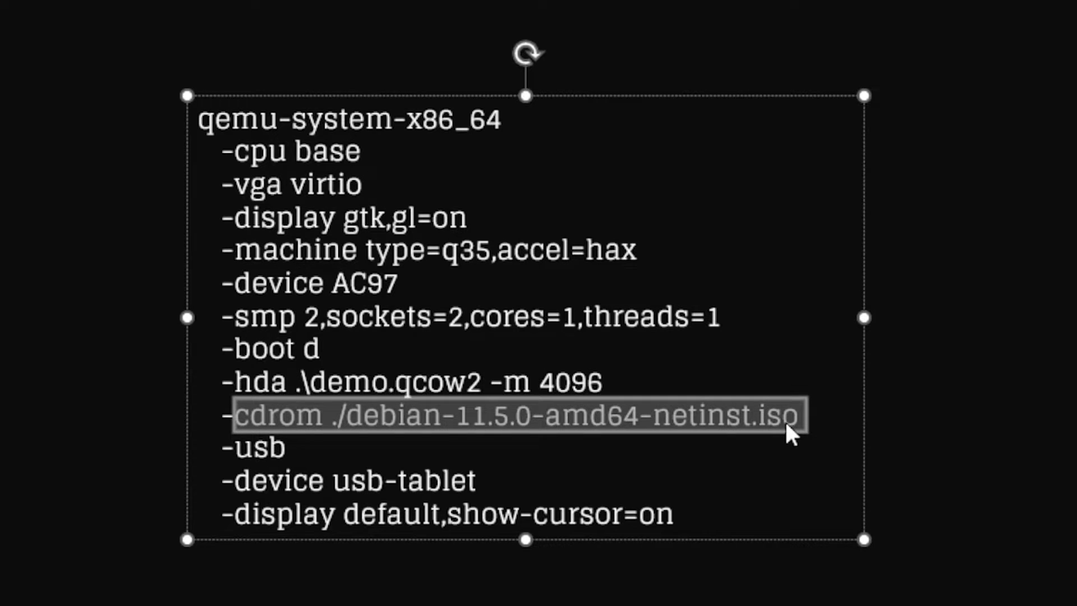
{"action": "left_click", "coordinate": [288, 461]}
{"action": "left_click_drag", "start_coordinate": [298, 451], "coordinate": [241, 456]}
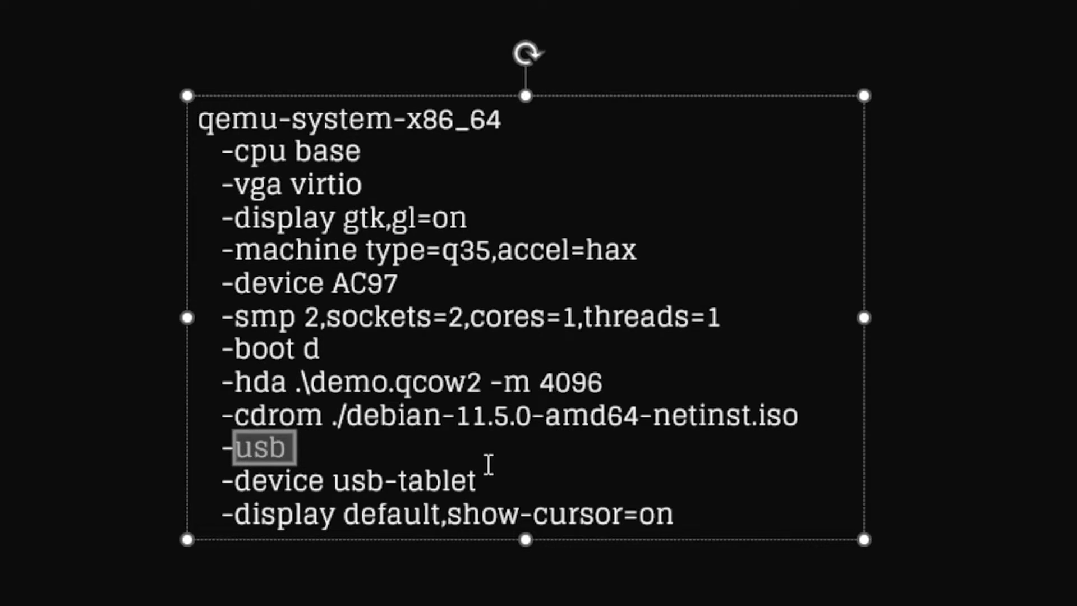
{"action": "left_click", "coordinate": [484, 481]}
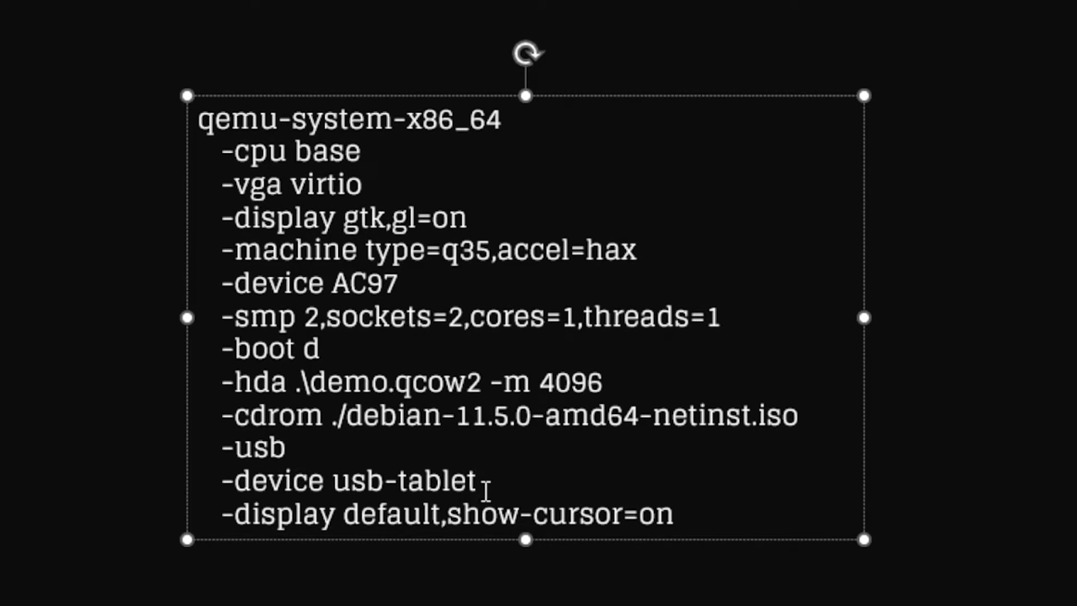
{"action": "left_click_drag", "start_coordinate": [484, 489], "coordinate": [264, 482]}
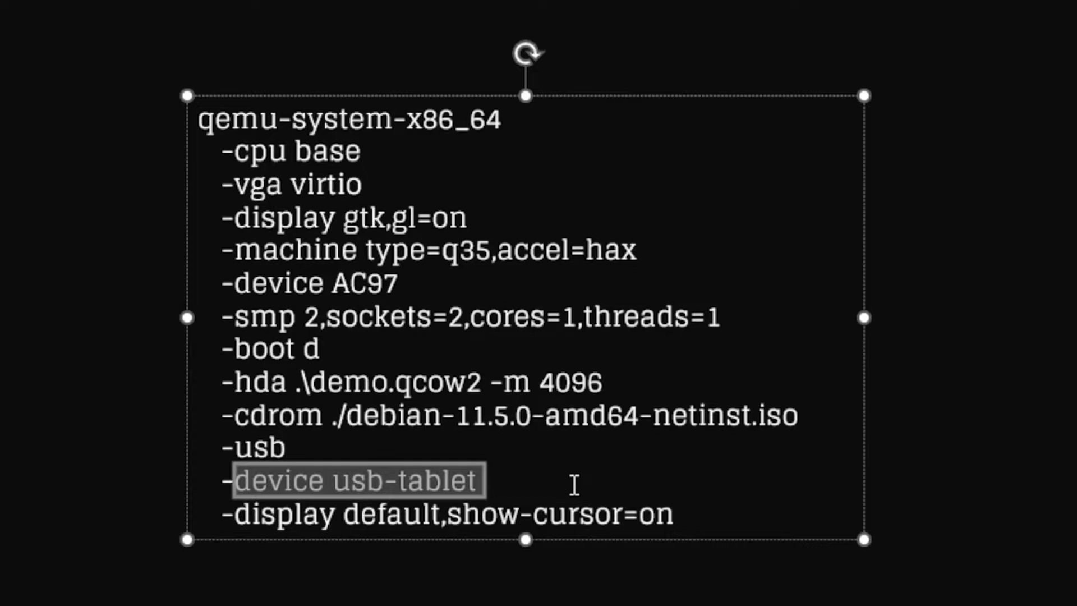
{"action": "left_click", "coordinate": [573, 484]}
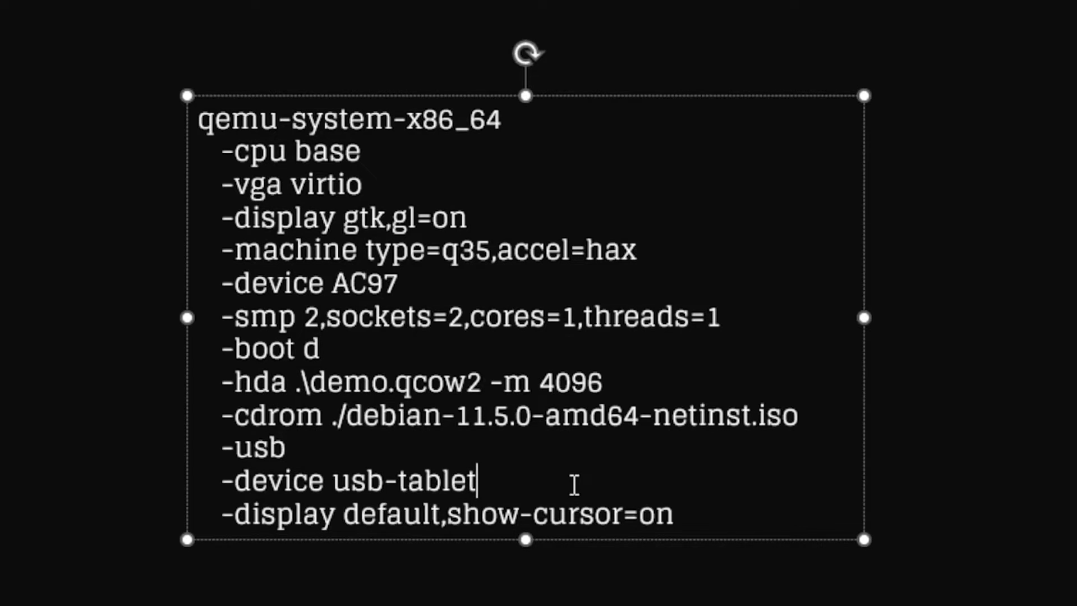
{"action": "left_click_drag", "start_coordinate": [504, 490], "coordinate": [215, 481]}
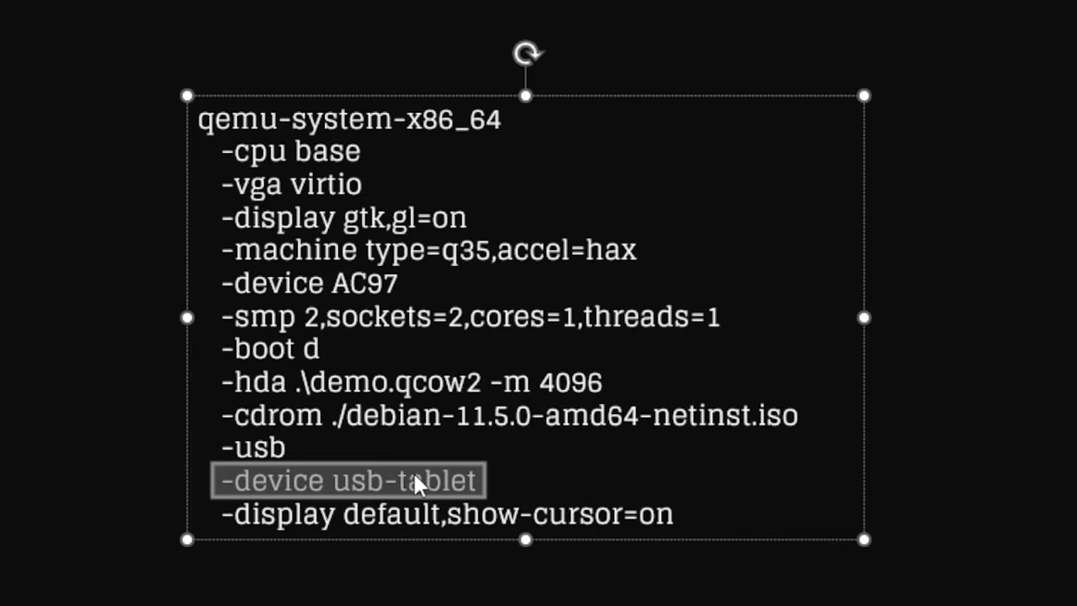
{"action": "left_click", "coordinate": [424, 513]}
{"action": "left_click_drag", "start_coordinate": [499, 481], "coordinate": [211, 481]}
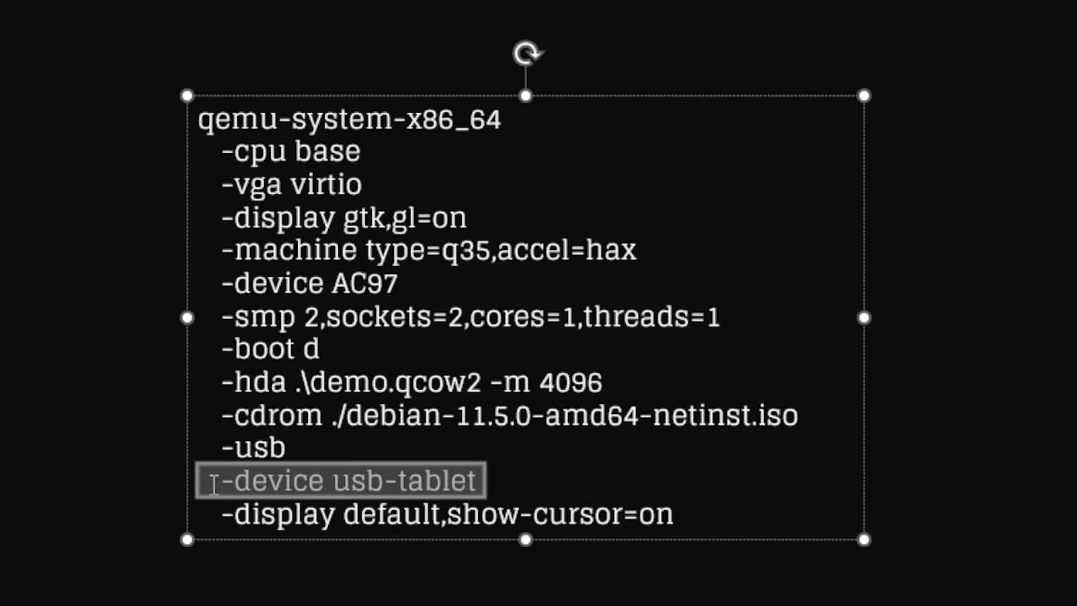
{"action": "left_click", "coordinate": [536, 482]}
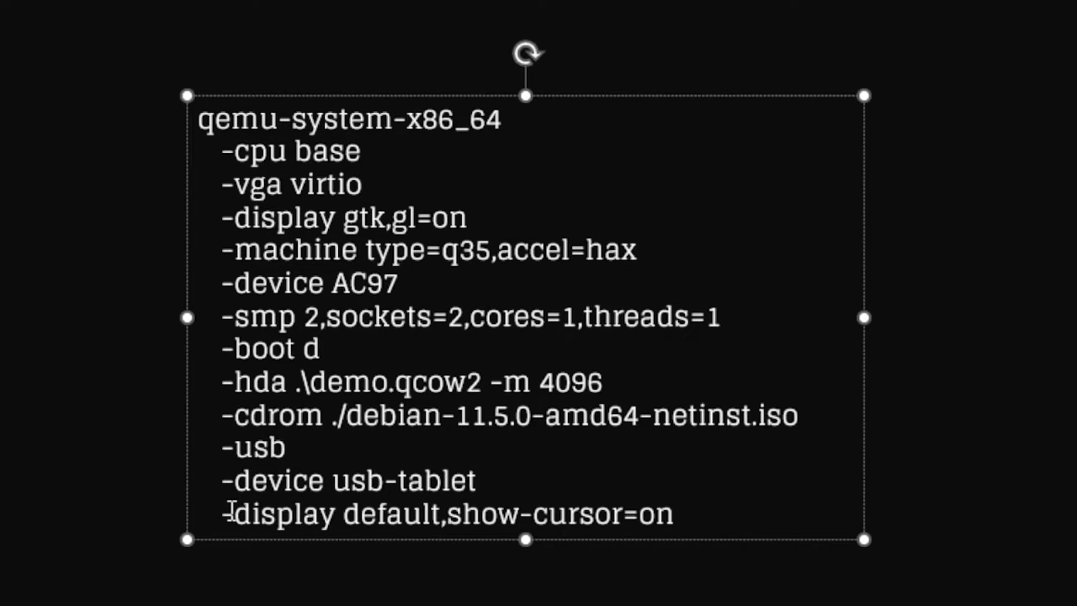
{"action": "left_click_drag", "start_coordinate": [679, 517], "coordinate": [245, 516]}
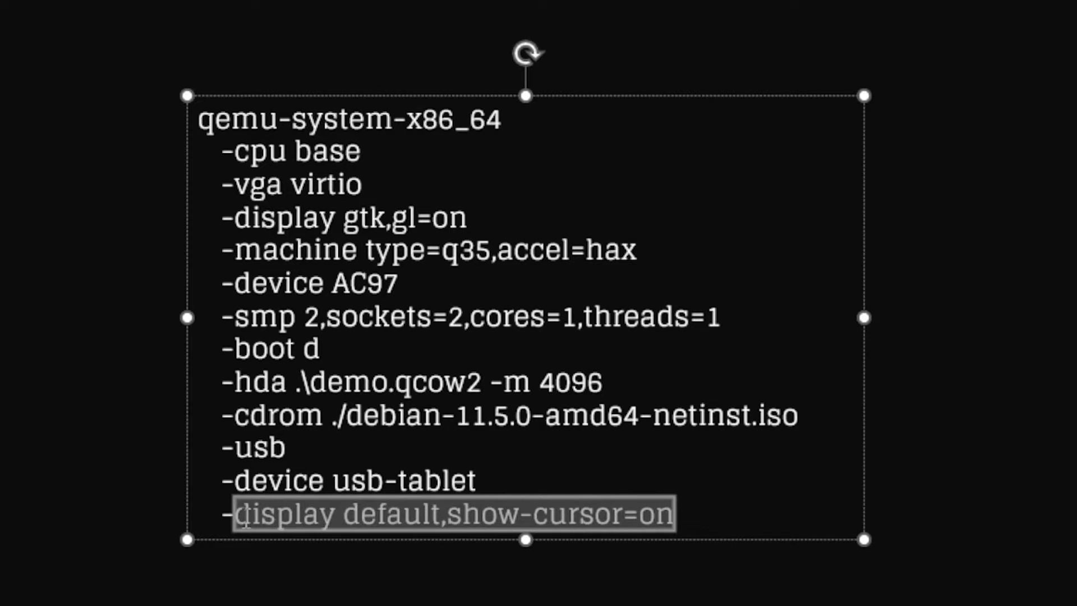
{"action": "left_click", "coordinate": [594, 512]}
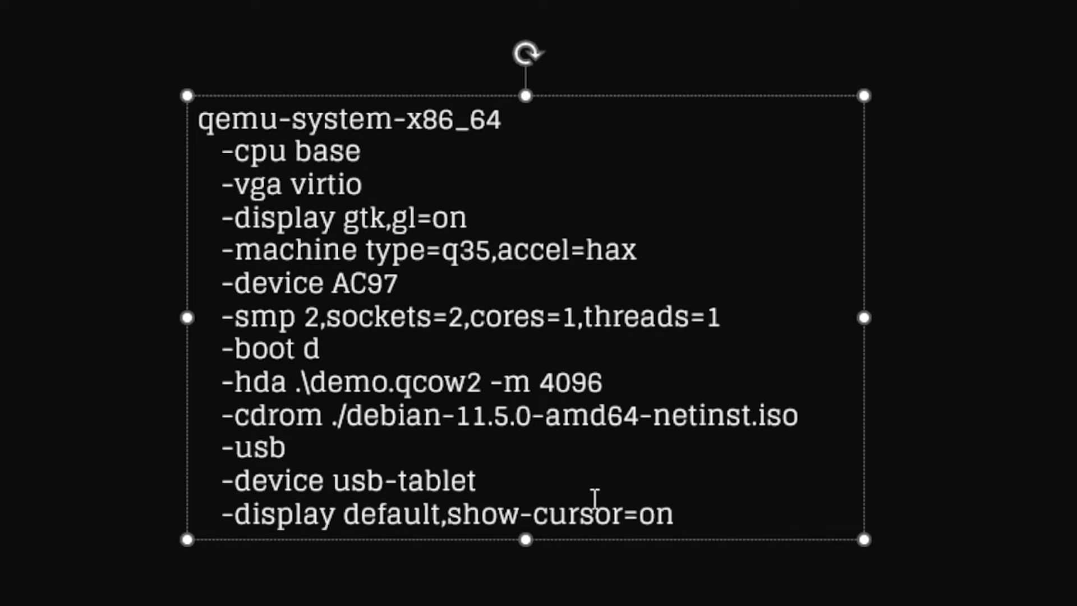
{"action": "left_click", "coordinate": [741, 514]}
{"action": "left_click", "coordinate": [692, 586]}
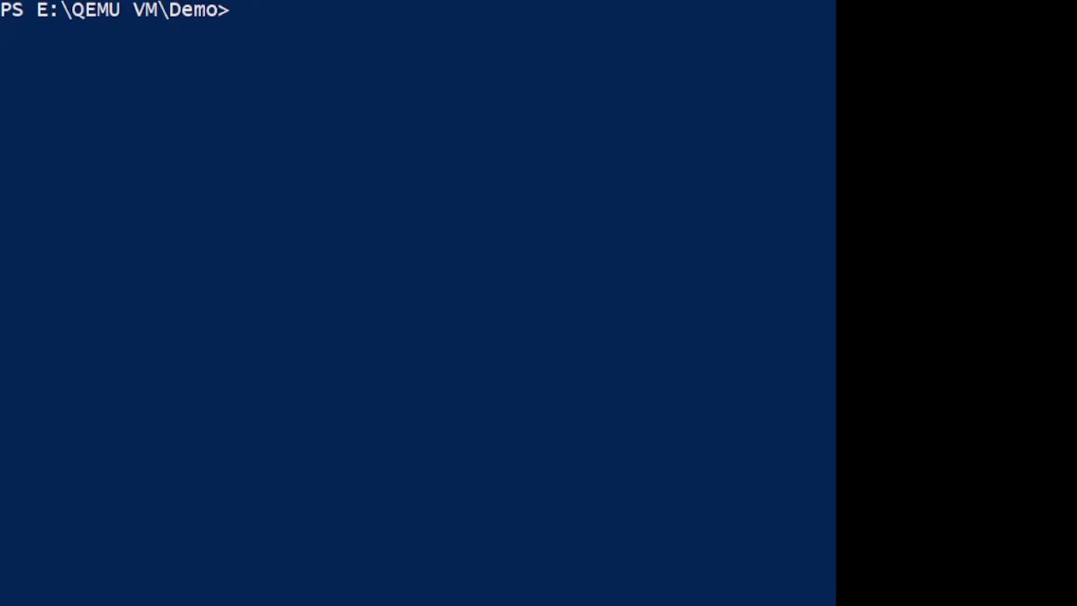
- Rerun the previous qemu-system-x86_64 command to boot the VM into the Debian installer
{"action": "key", "text": "Up"}
{"action": "key", "text": "Up"}
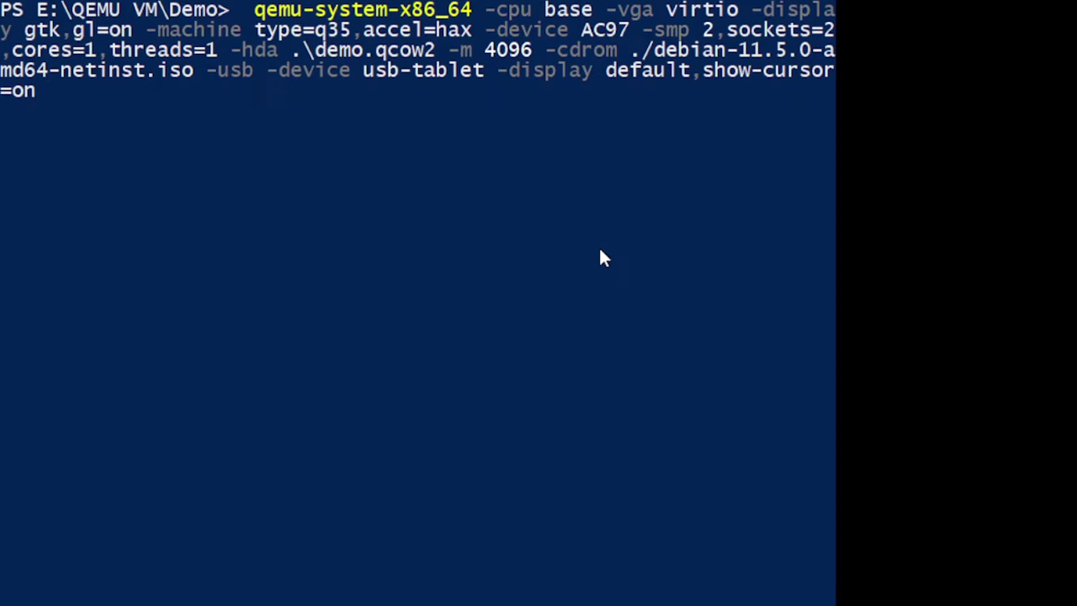
{"action": "key", "text": "Return"}
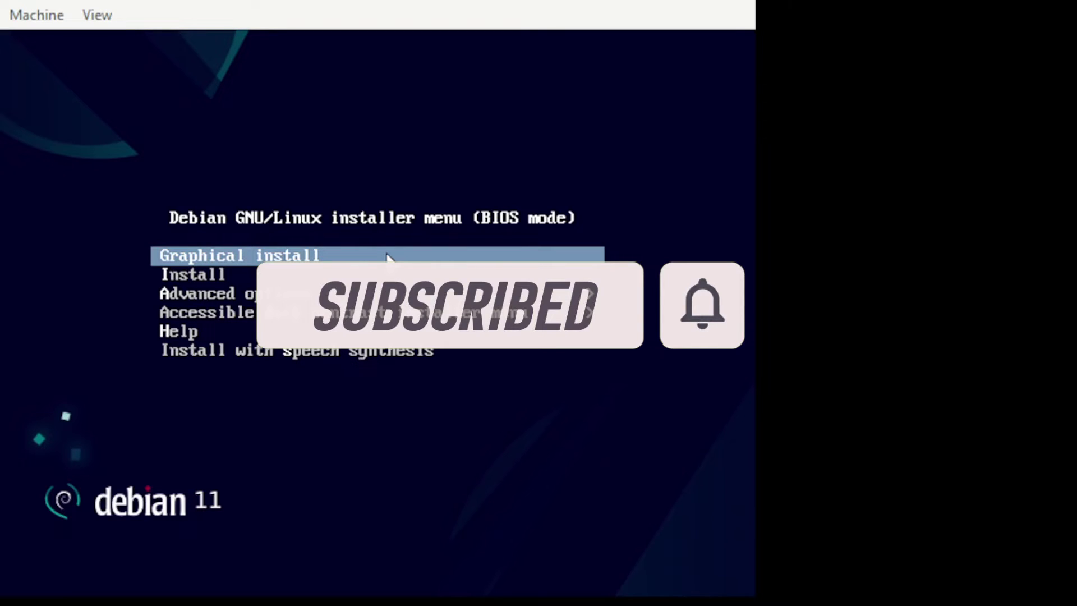
- Start Graphical install with English language, Philippines location and American English keymap
{"action": "key", "text": "Return"}
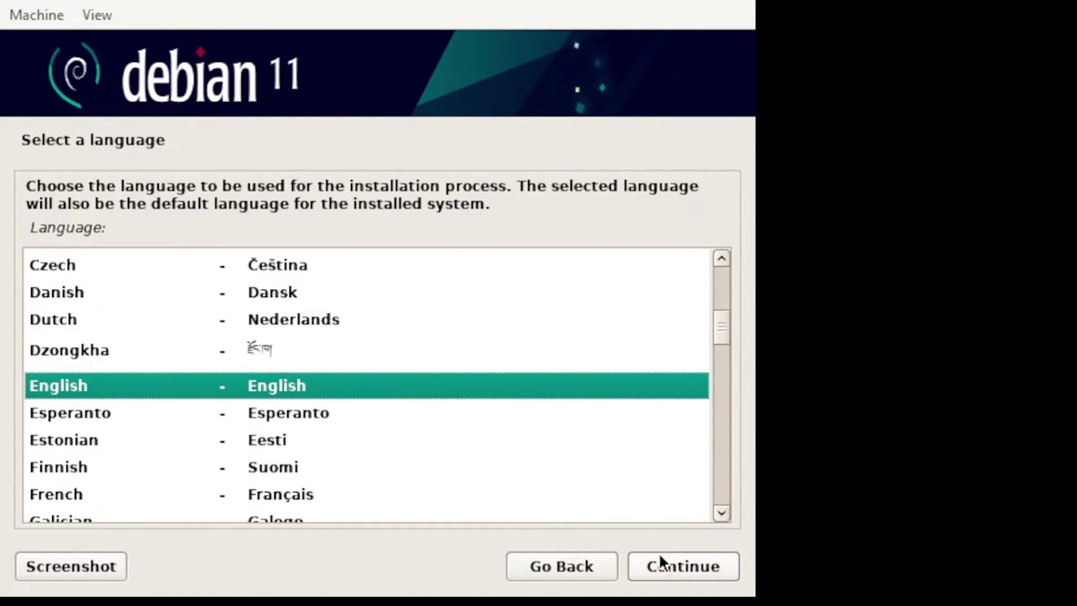
{"action": "left_click", "coordinate": [674, 567]}
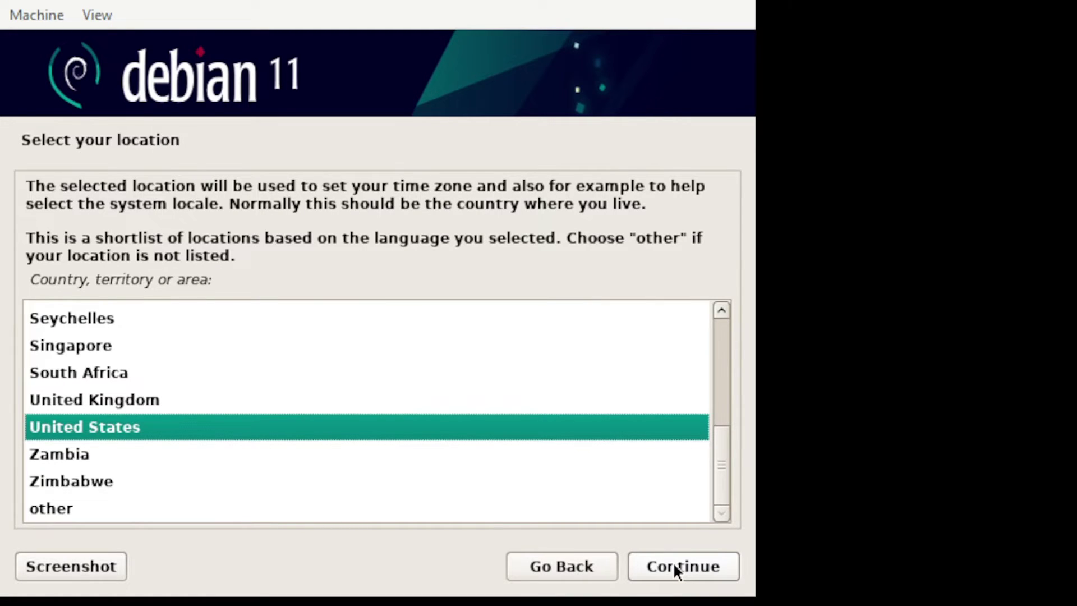
{"action": "scroll", "coordinate": [637, 415], "scroll_direction": "up", "scroll_amount": 3}
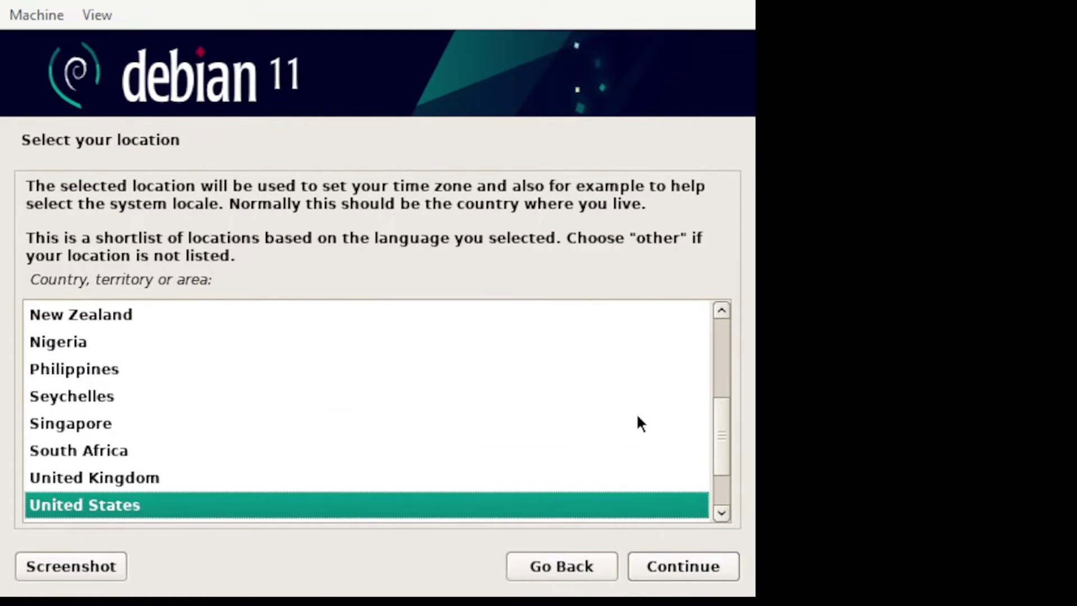
{"action": "left_click", "coordinate": [100, 418]}
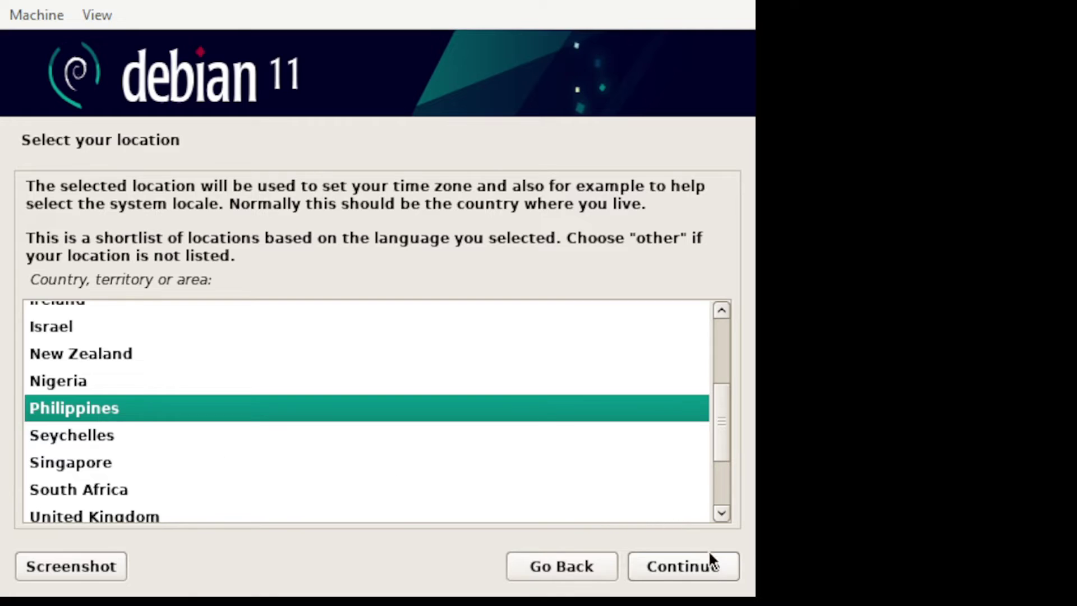
{"action": "left_click", "coordinate": [708, 561]}
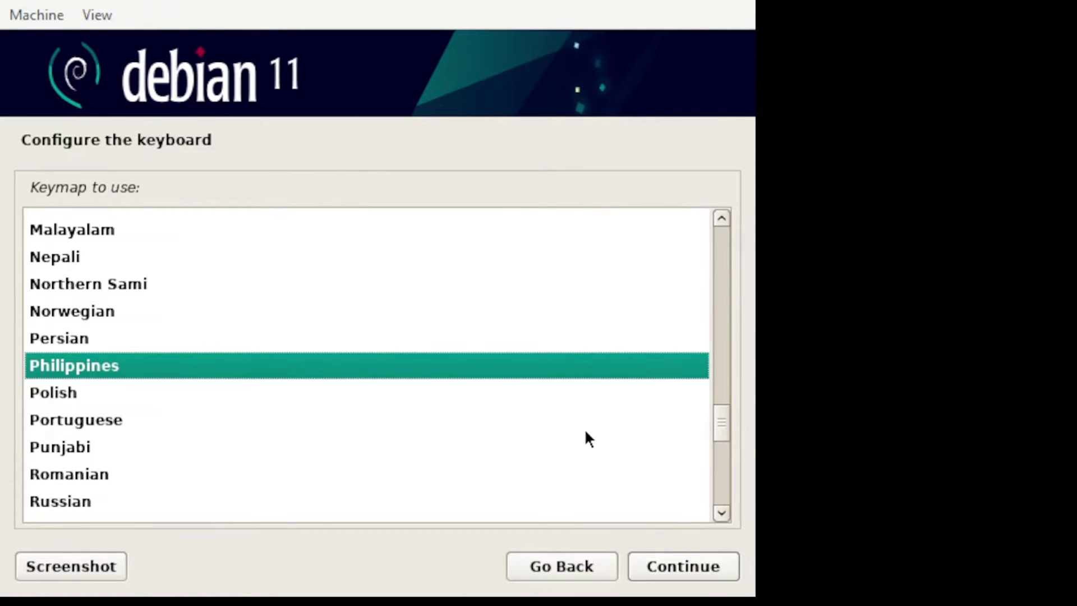
{"action": "scroll", "coordinate": [584, 436], "scroll_direction": "up", "scroll_amount": 8}
{"action": "scroll", "coordinate": [585, 431], "scroll_direction": "up", "scroll_amount": 10}
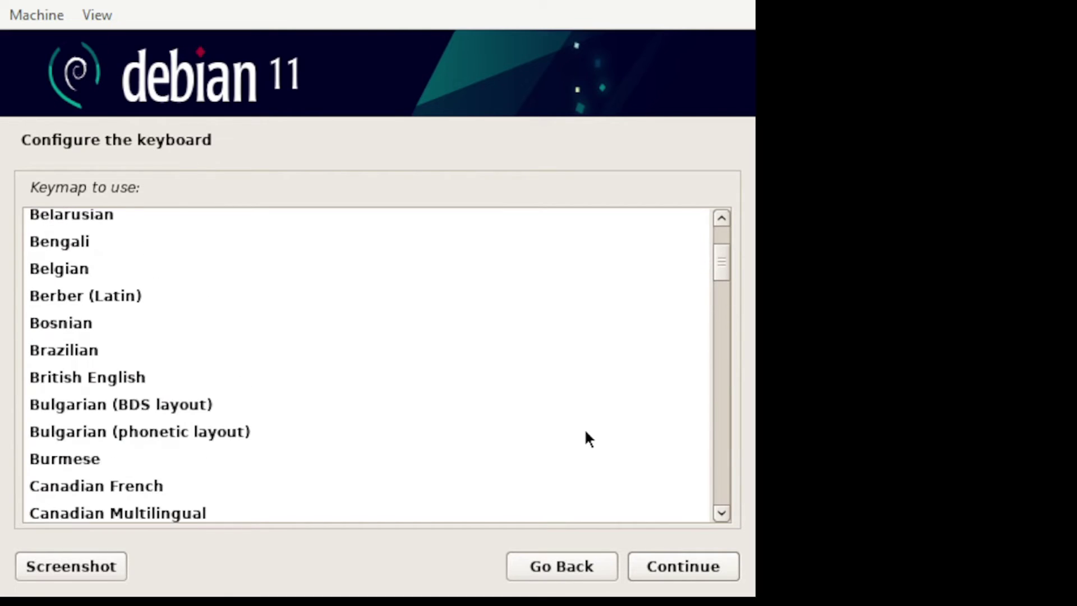
{"action": "left_click", "coordinate": [101, 229]}
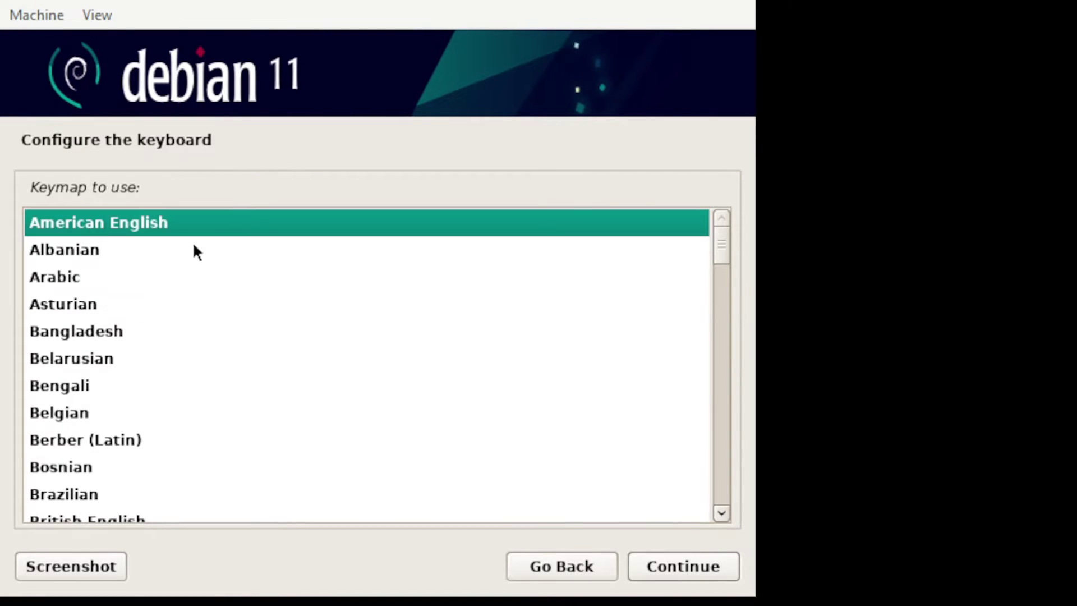
{"action": "left_click", "coordinate": [716, 571]}
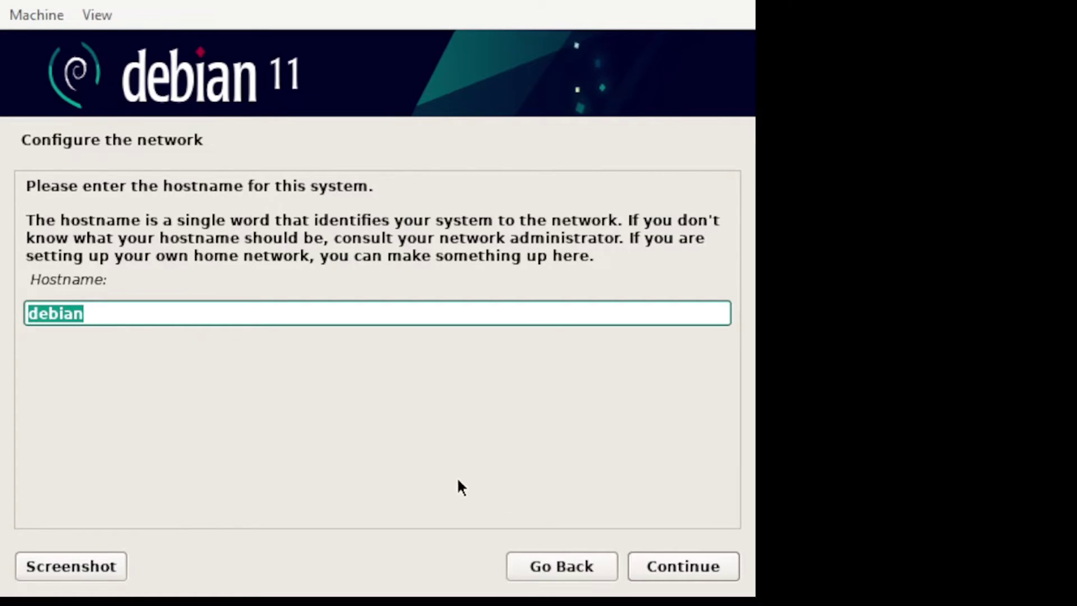
- Keep hostname debian and enter it-tech.edu as the domain name
{"action": "left_click", "coordinate": [704, 567]}
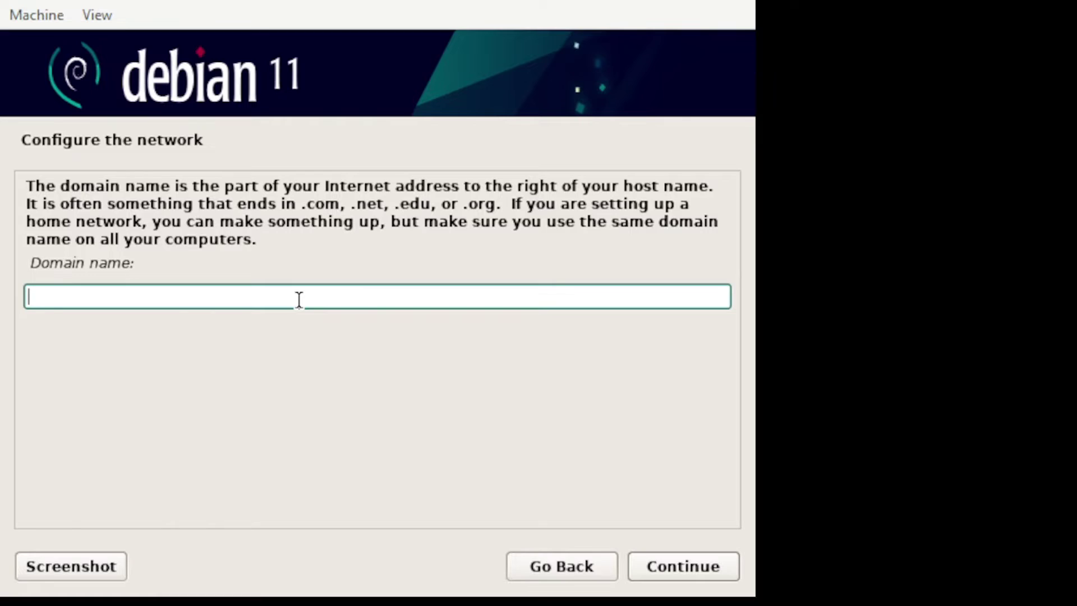
{"action": "type", "text": "it-tech.edu"}
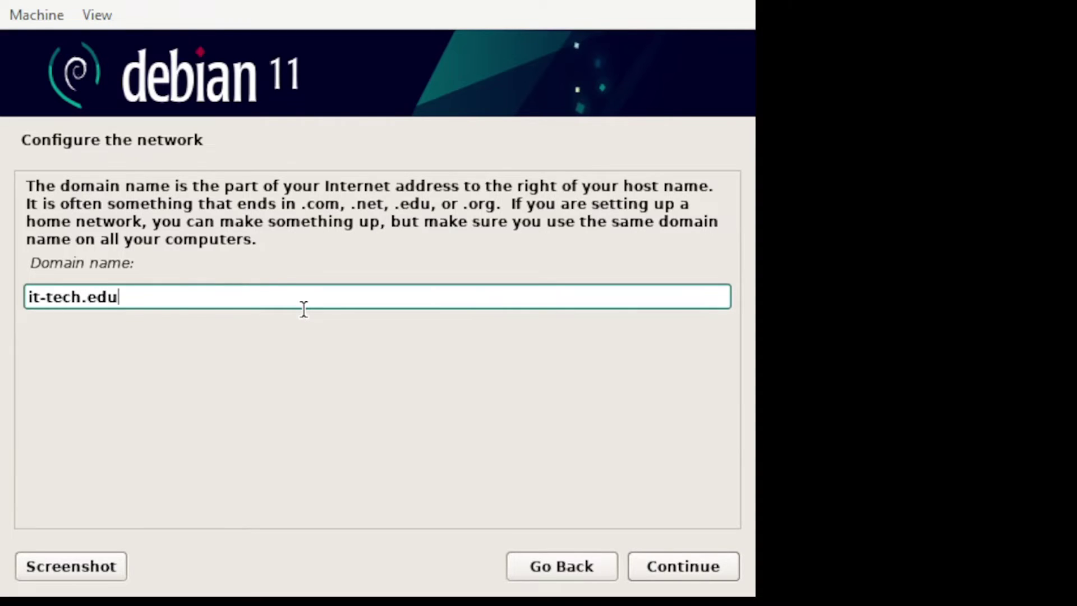
{"action": "left_click", "coordinate": [699, 569]}
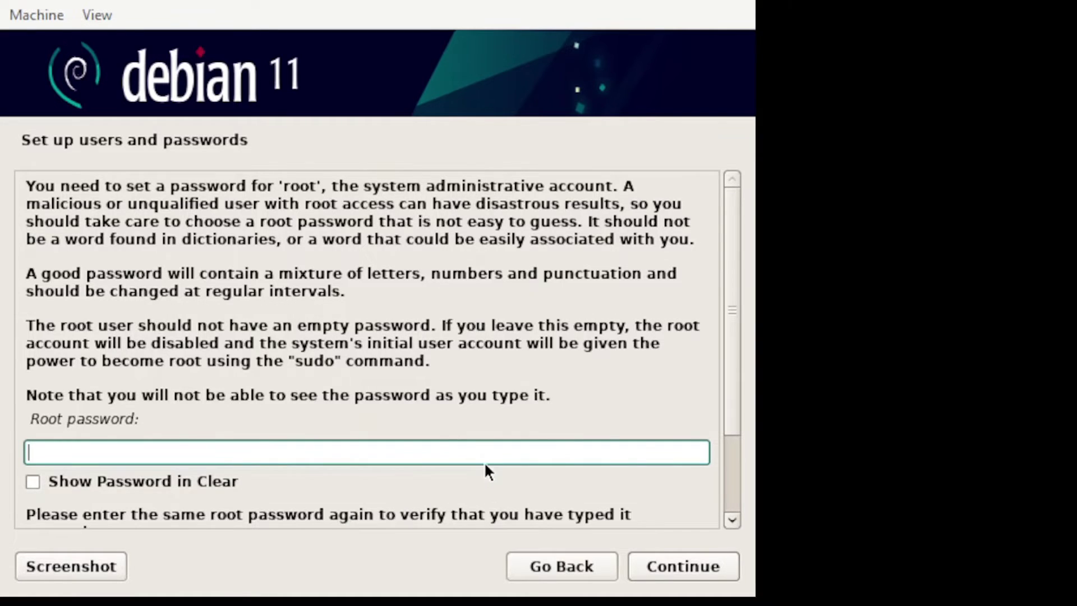
- Enter and confirm the root password, showing both entries in clear text
{"action": "type", "text": "•••••"}
{"action": "scroll", "coordinate": [729, 365], "scroll_direction": "down", "scroll_amount": 3}
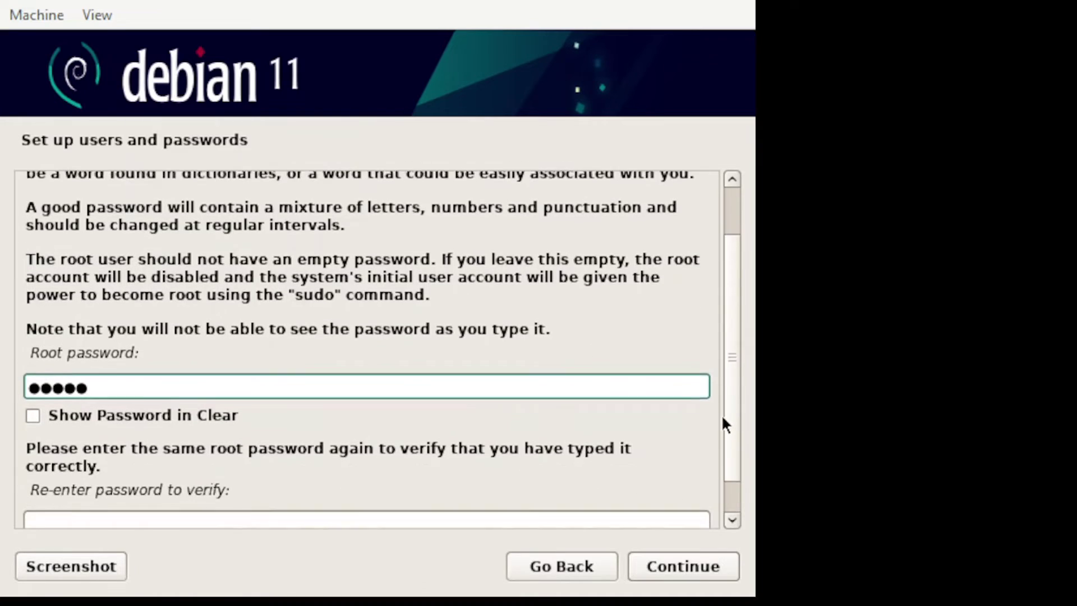
{"action": "left_click", "coordinate": [195, 376]}
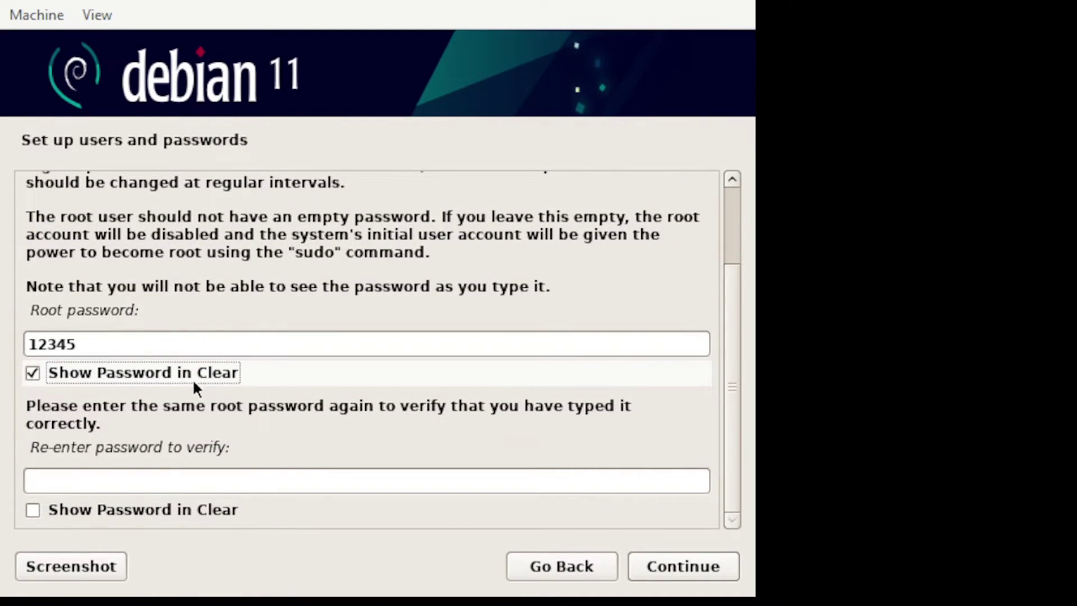
{"action": "left_click", "coordinate": [168, 483]}
{"action": "type", "text": "12345"}
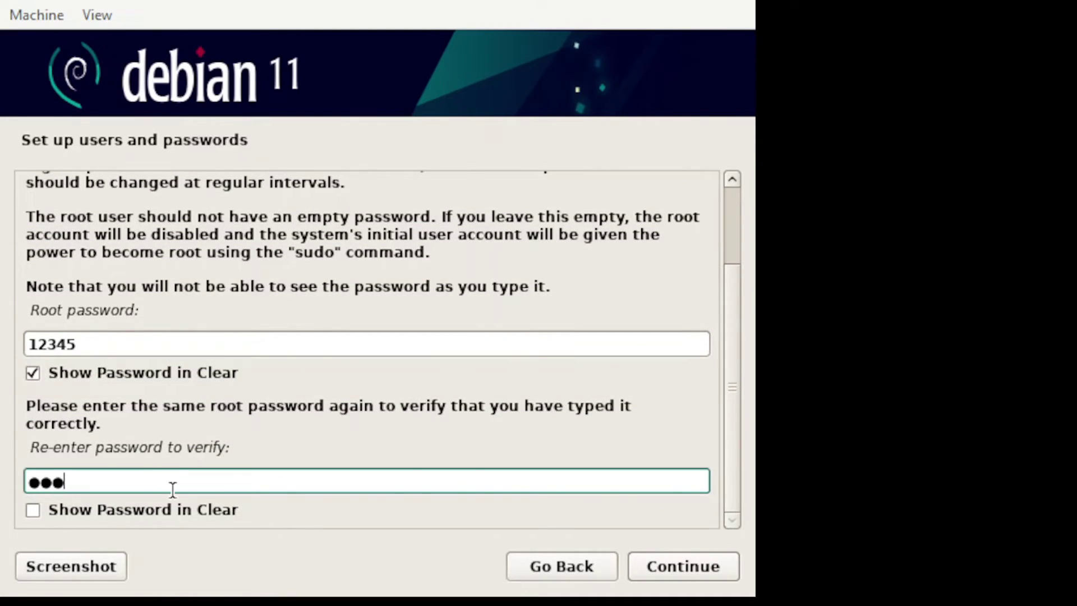
{"action": "left_click", "coordinate": [127, 512]}
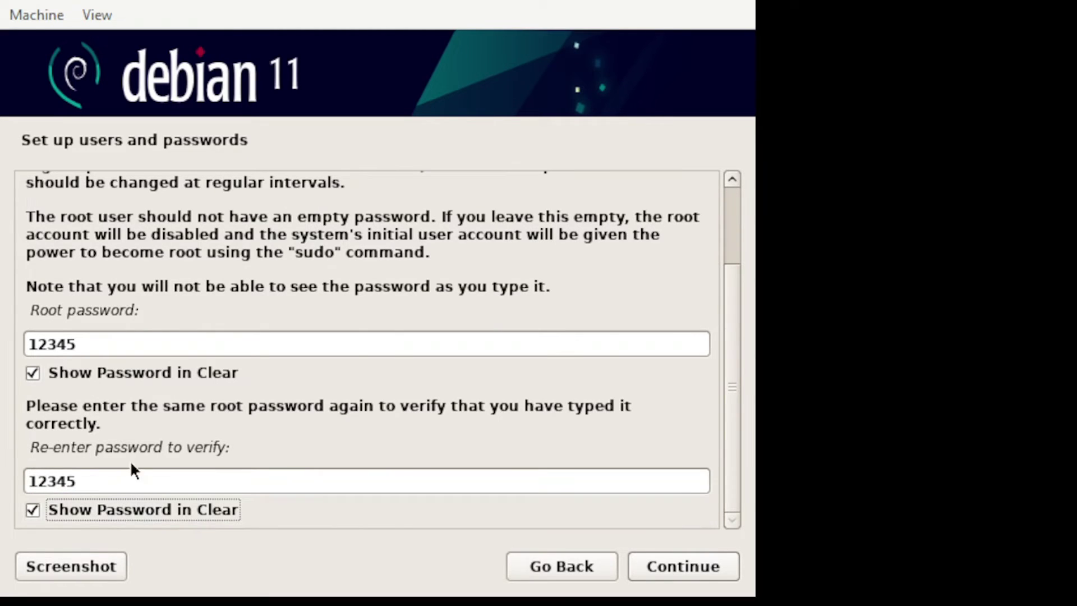
{"action": "left_click", "coordinate": [689, 563]}
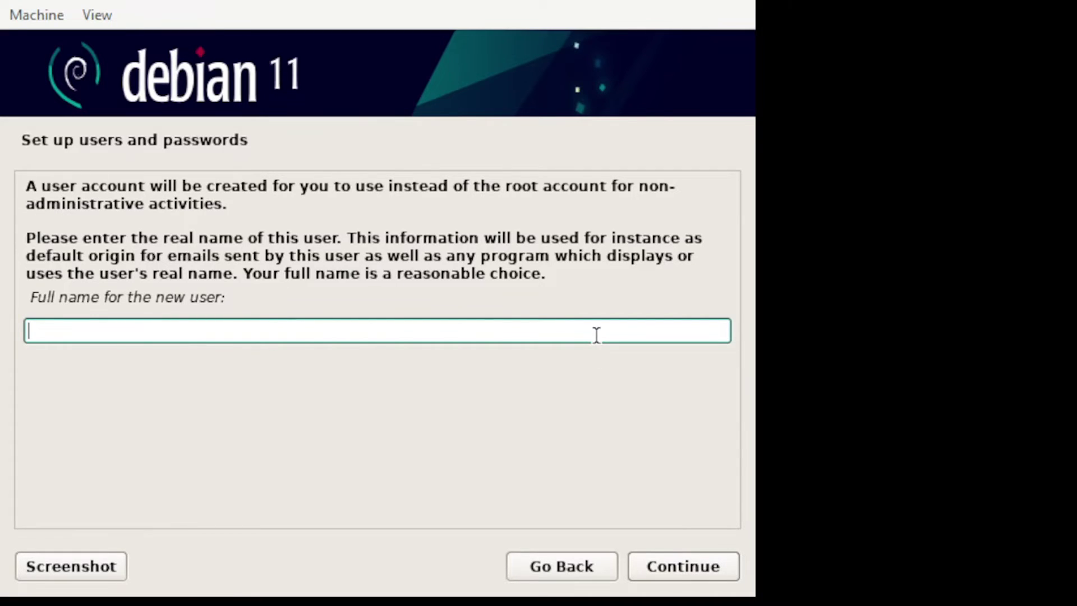
- Enter the new user's full name and edit the suggested username
{"action": "type", "text": "Rick Net "}
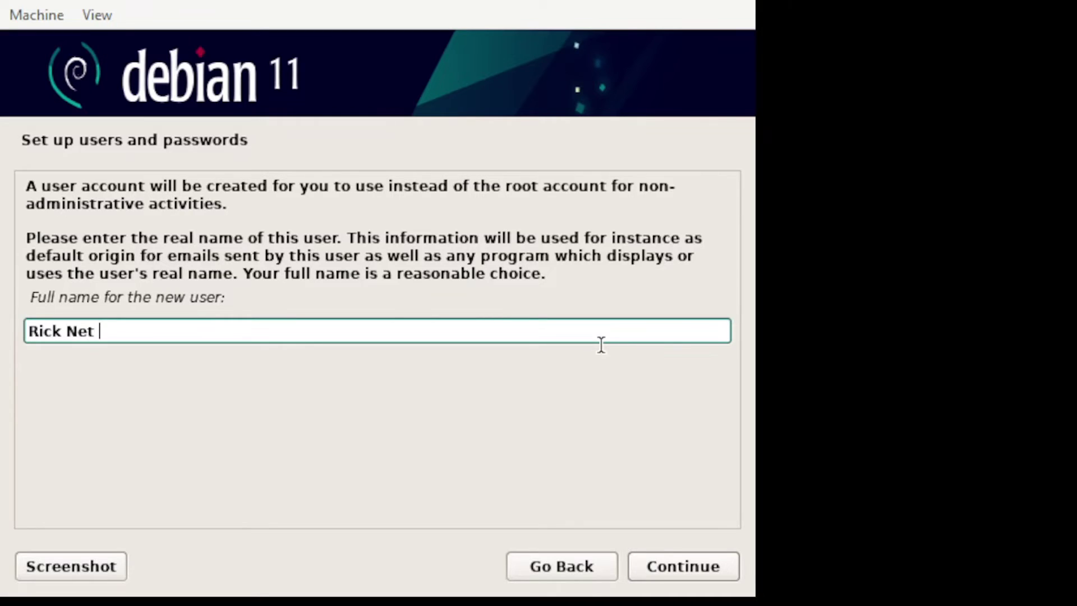
{"action": "type", "text": "Tv"}
{"action": "key", "text": "BackSpace"}
{"action": "type", "text": "V"}
{"action": "left_click", "coordinate": [685, 566]}
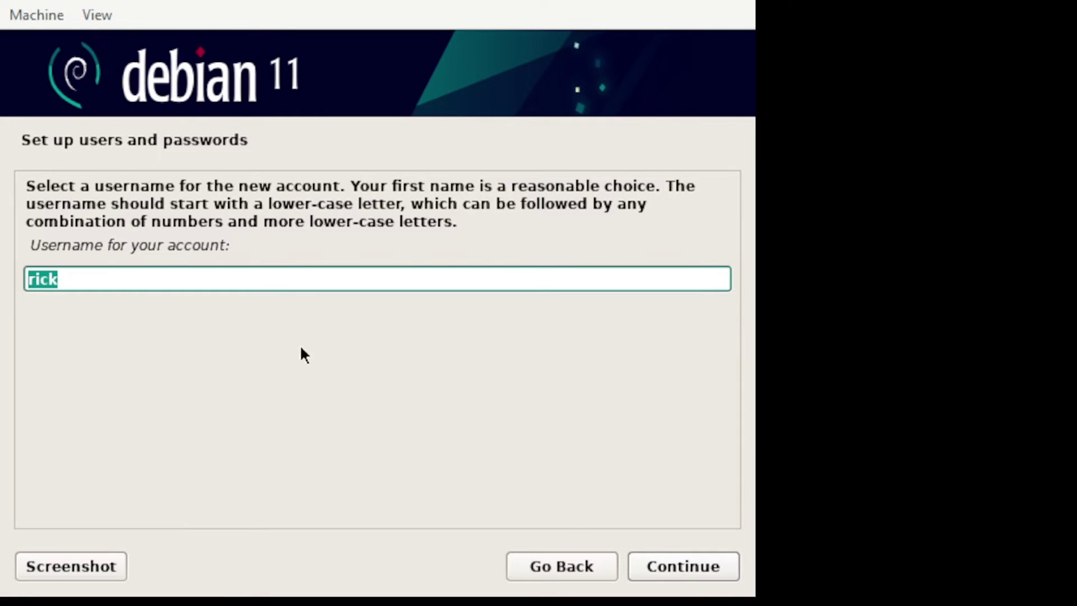
{"action": "left_click", "coordinate": [324, 271]}
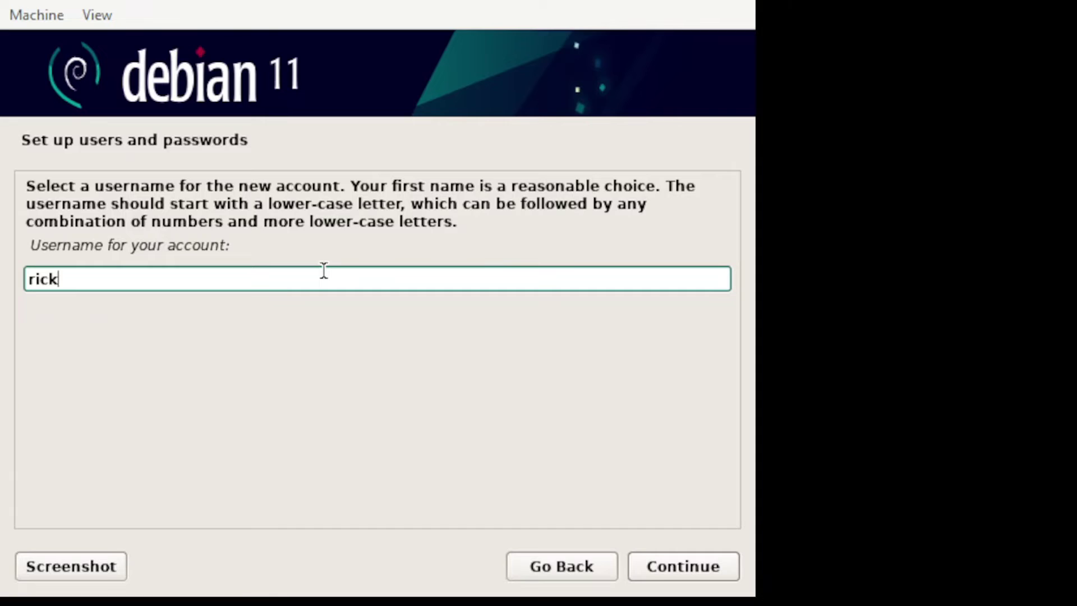
{"action": "type", "text": "s"}
{"action": "left_click", "coordinate": [692, 571]}
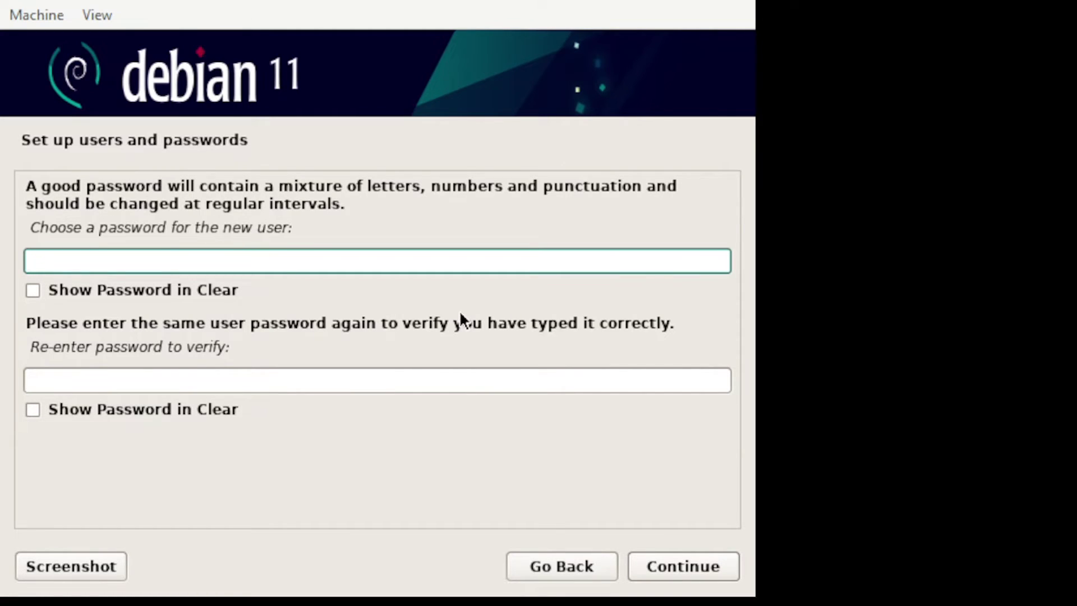
- Set and confirm the new user's password, shown in clear text
{"action": "left_click", "coordinate": [185, 291]}
{"action": "left_click", "coordinate": [197, 262]}
{"action": "type", "text": "123"}
{"action": "type", "text": "45"}
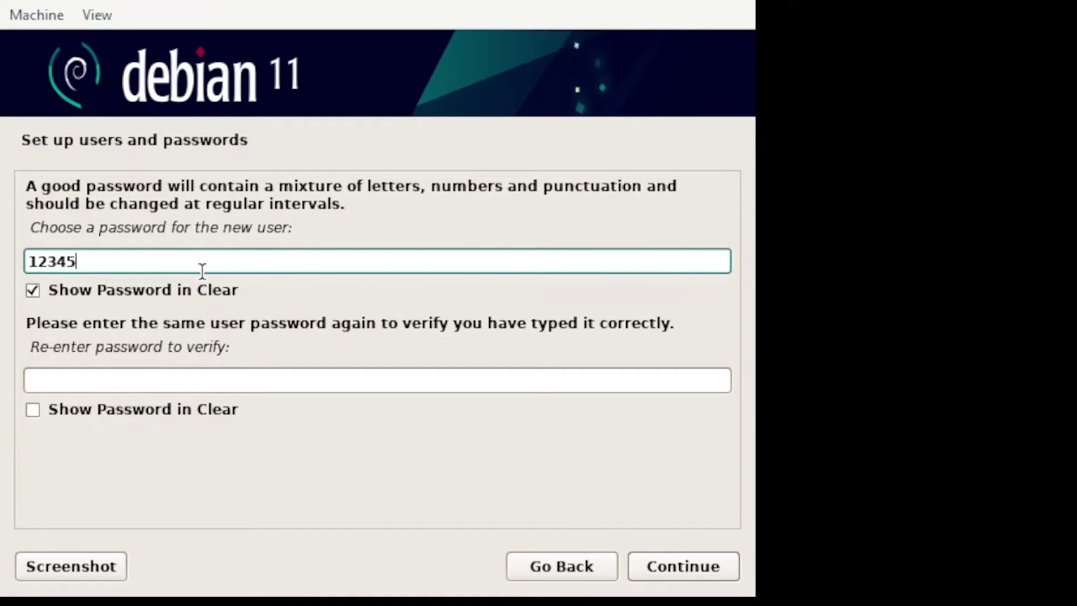
{"action": "left_click", "coordinate": [156, 381]}
{"action": "type", "text": "12345"}
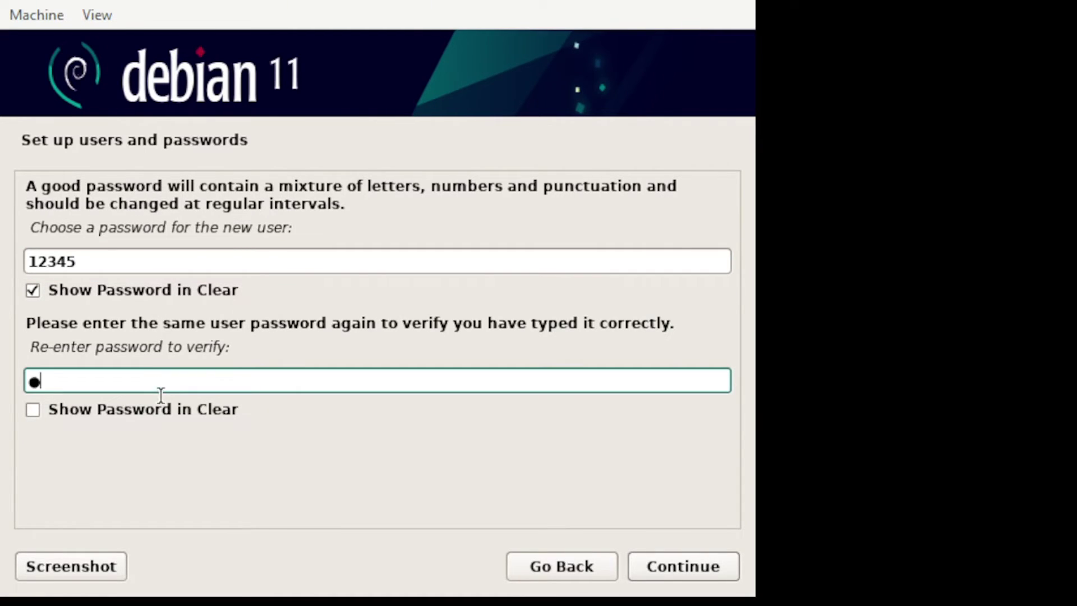
{"action": "left_click", "coordinate": [111, 408]}
{"action": "left_click", "coordinate": [688, 567]}
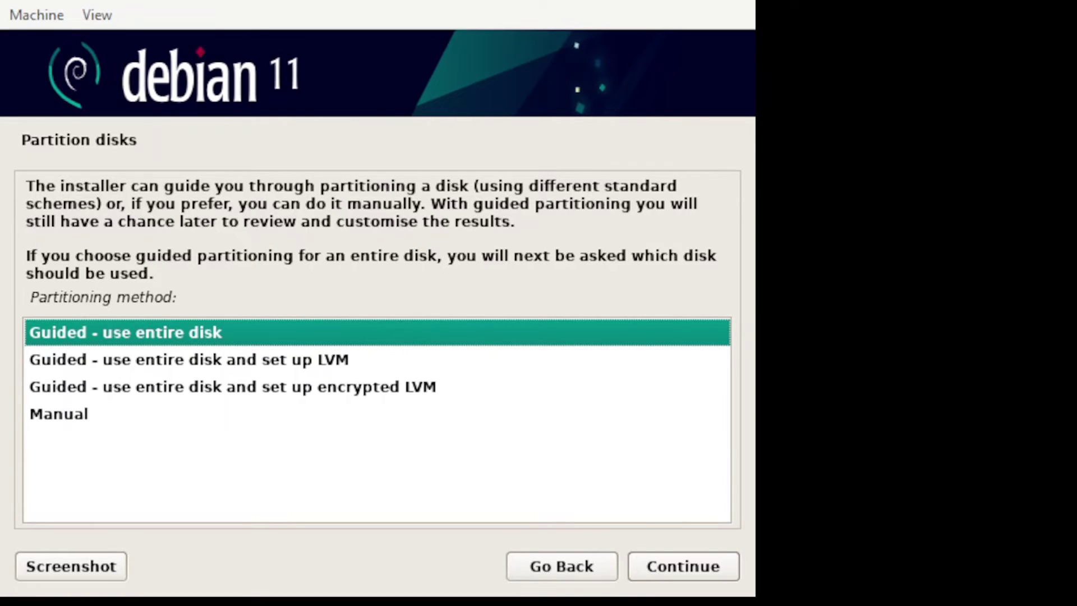
- Choose guided LVM partitioning of the 21.5 GB disk with separate /home, /var, /tmp
{"action": "left_click", "coordinate": [308, 362]}
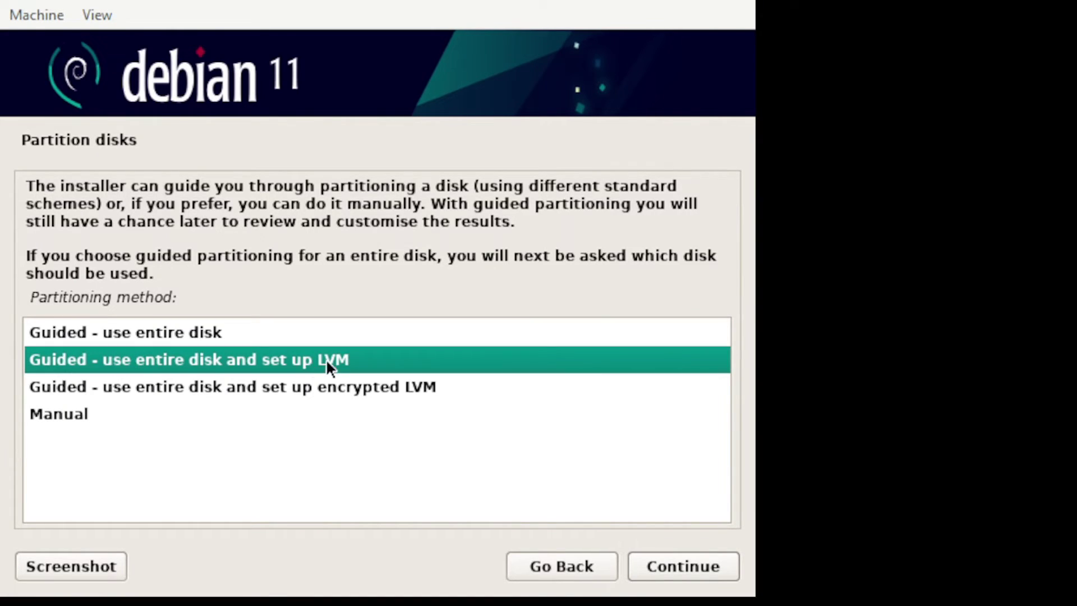
{"action": "left_click", "coordinate": [692, 563]}
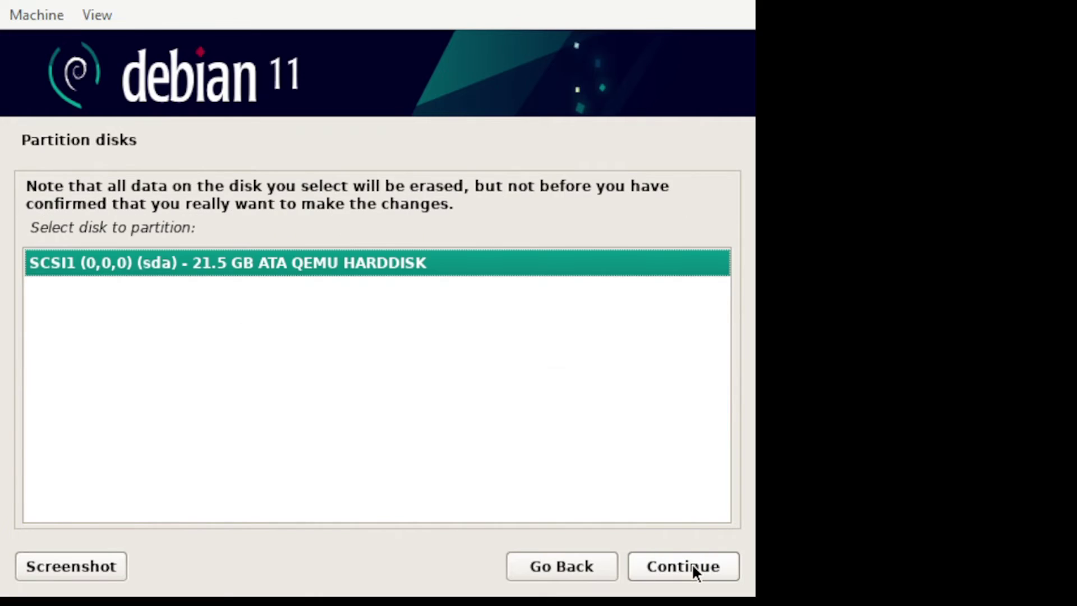
{"action": "left_click", "coordinate": [691, 563]}
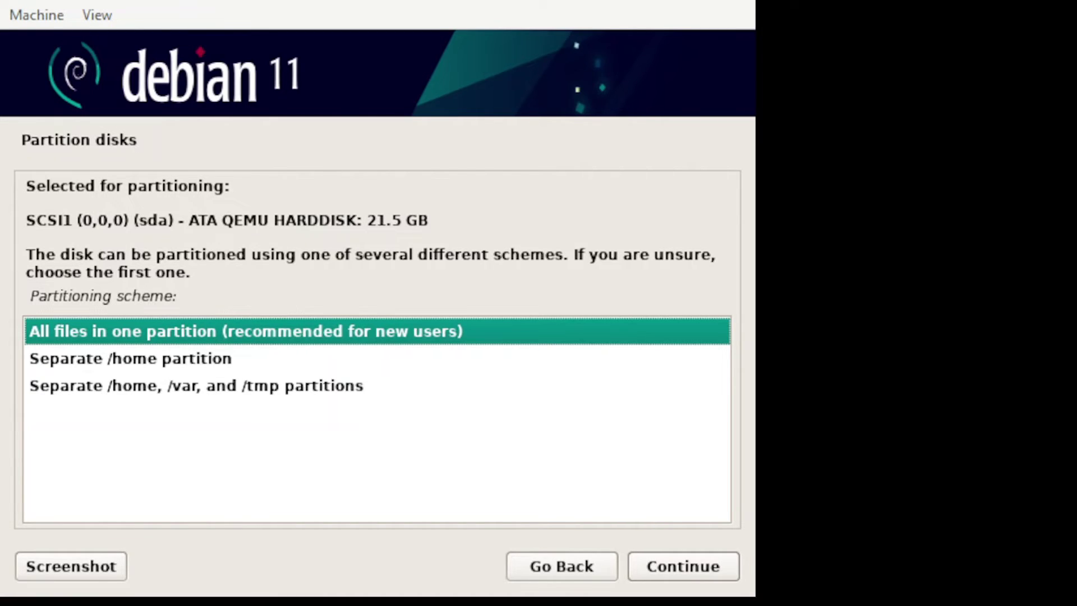
{"action": "left_click", "coordinate": [237, 386]}
{"action": "left_click", "coordinate": [675, 562]}
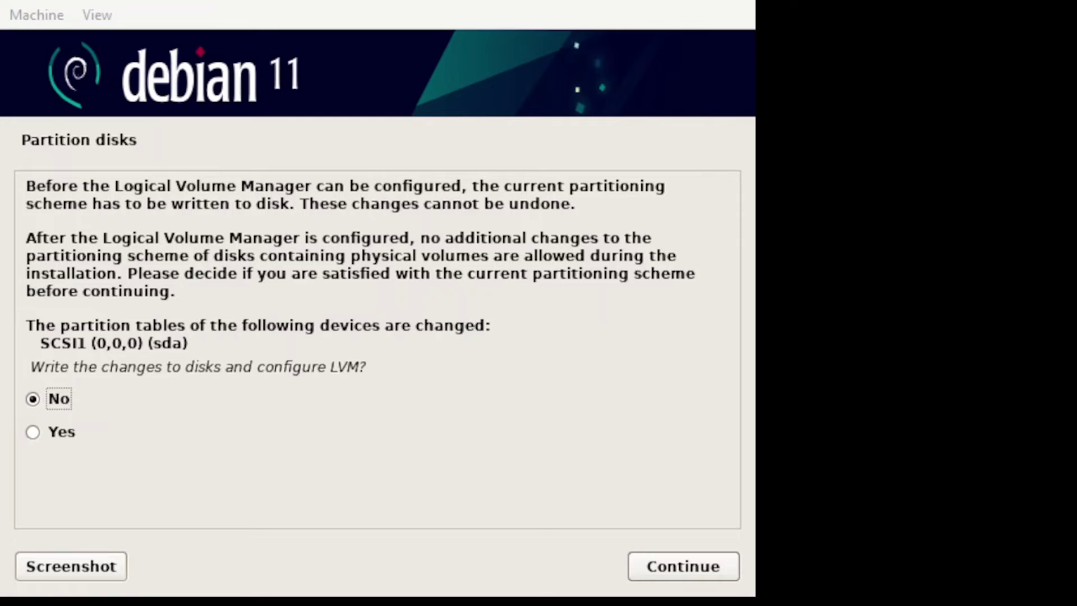
- Approve the LVM partition table, keep the full 21.0 GB, and write changes to disk
{"action": "left_click", "coordinate": [179, 433]}
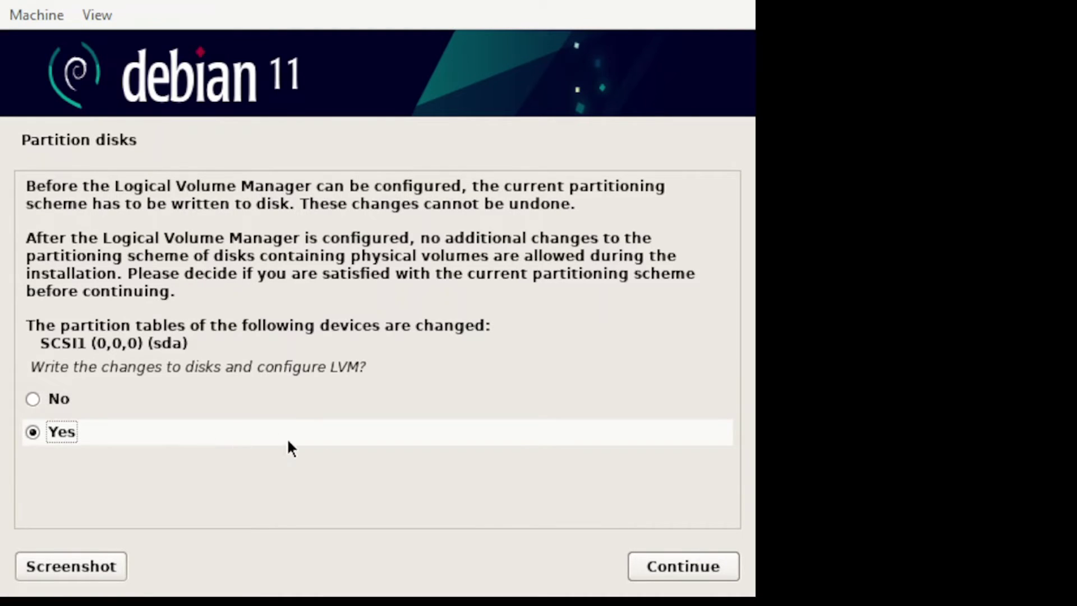
{"action": "left_click", "coordinate": [673, 562]}
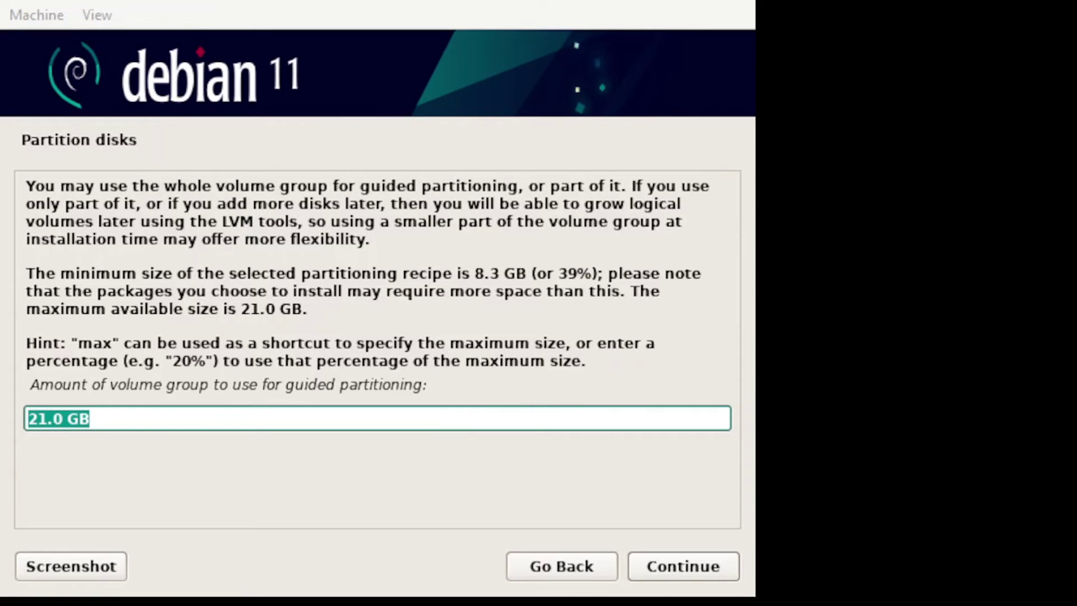
{"action": "left_click", "coordinate": [660, 564]}
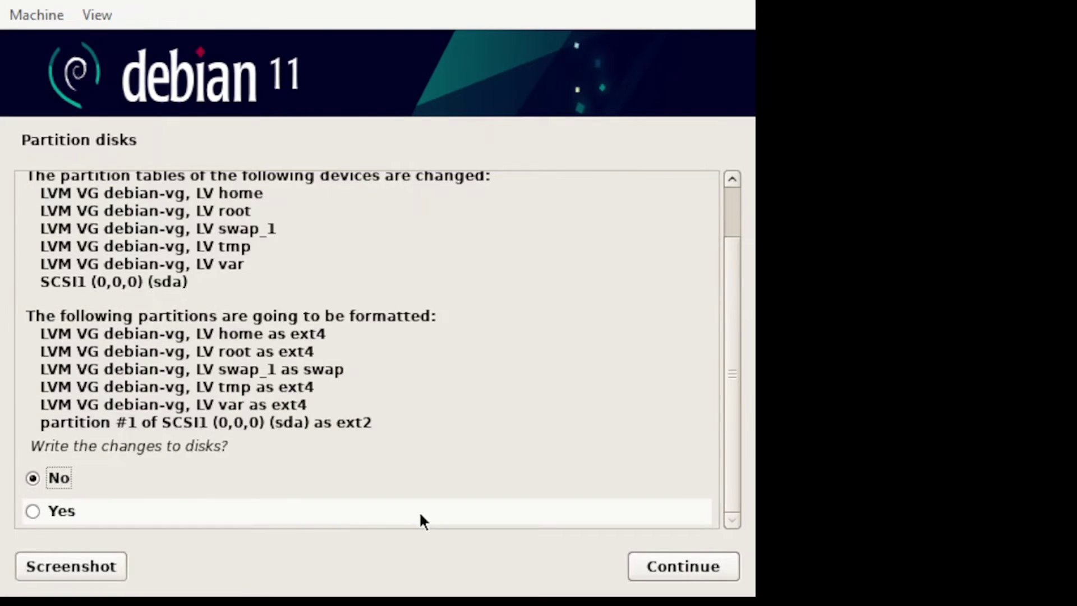
{"action": "left_click", "coordinate": [83, 508]}
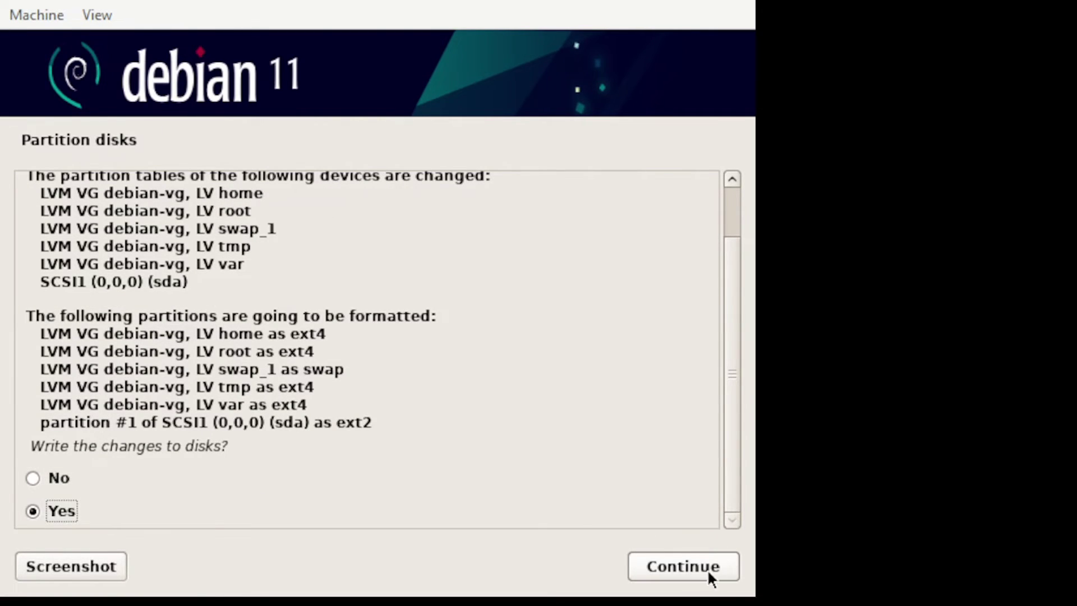
{"action": "left_click", "coordinate": [691, 565]}
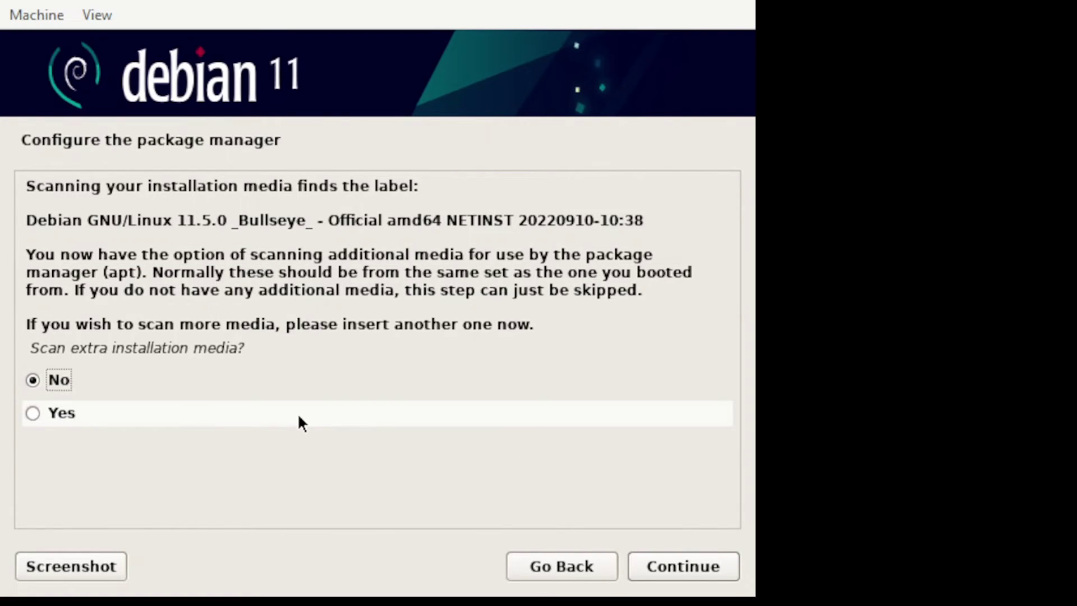
- Decline scanning extra installation media and select Hong Kong as the mirror country
{"action": "left_click", "coordinate": [658, 566]}
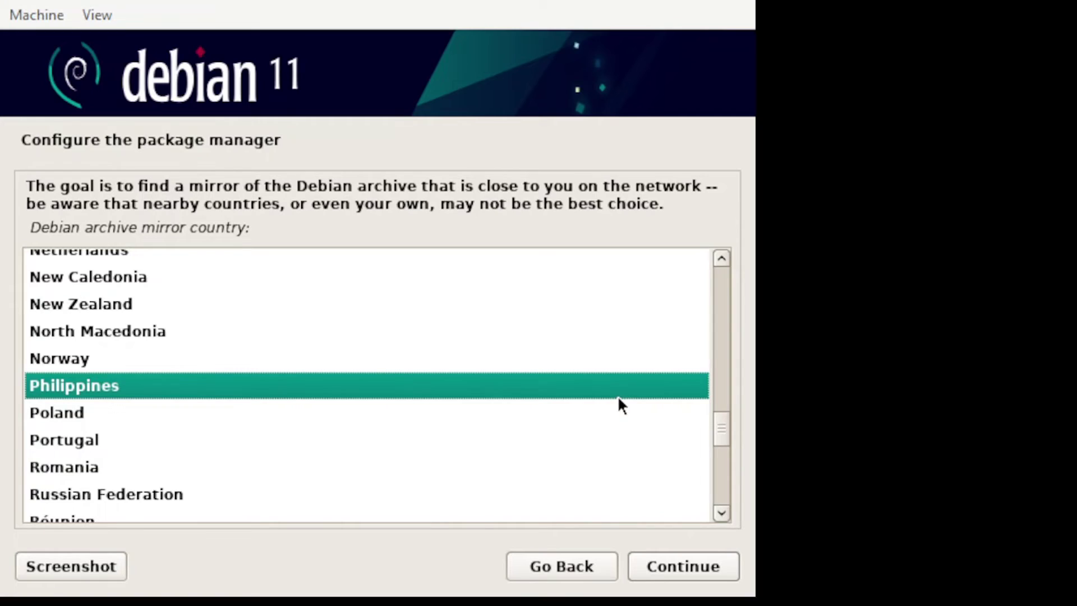
{"action": "scroll", "coordinate": [618, 396], "scroll_direction": "up", "scroll_amount": 1}
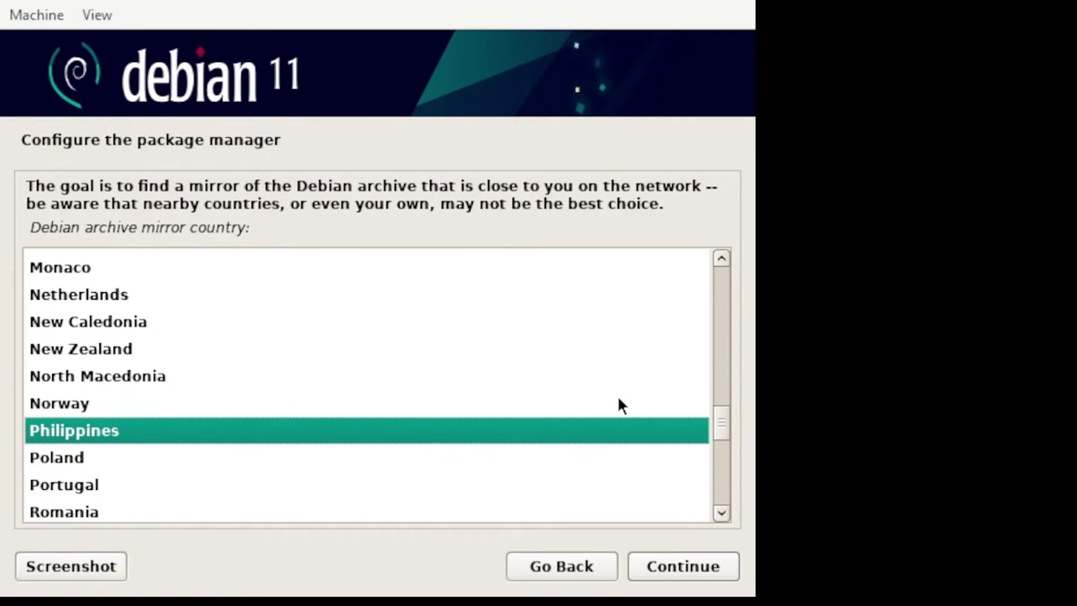
{"action": "scroll", "coordinate": [616, 395], "scroll_direction": "up", "scroll_amount": 4}
{"action": "scroll", "coordinate": [617, 395], "scroll_direction": "up", "scroll_amount": 5}
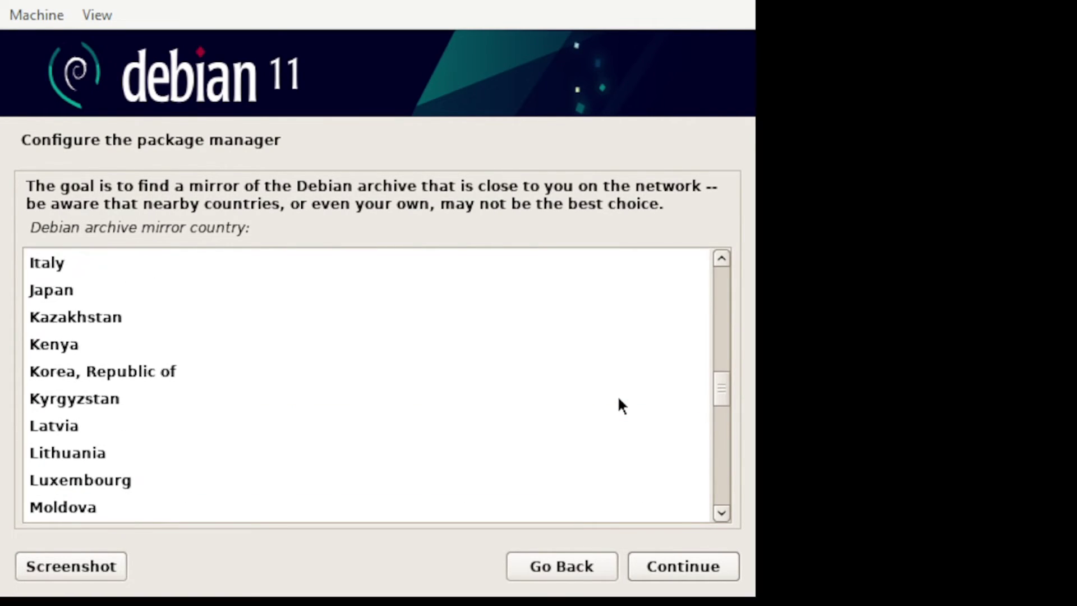
{"action": "scroll", "coordinate": [618, 400], "scroll_direction": "up", "scroll_amount": 4}
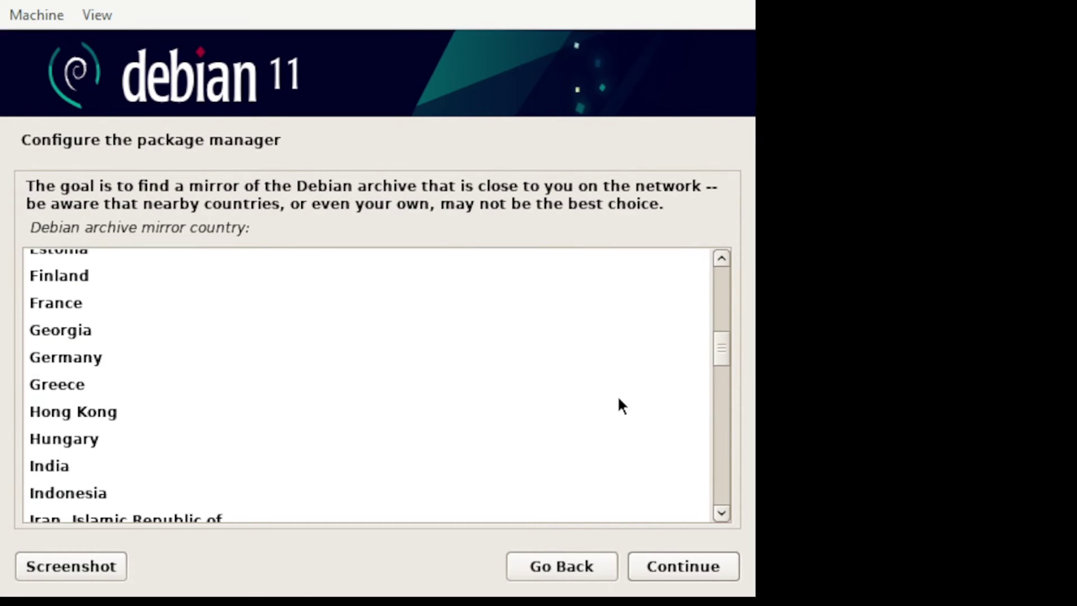
{"action": "scroll", "coordinate": [615, 402], "scroll_direction": "down", "scroll_amount": 2}
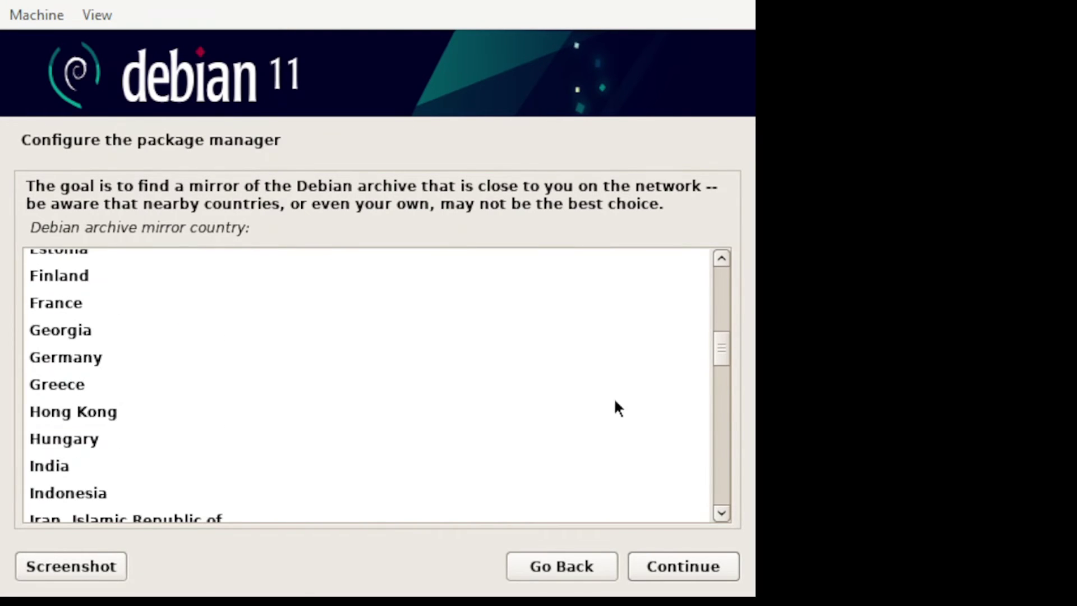
{"action": "left_click", "coordinate": [93, 421]}
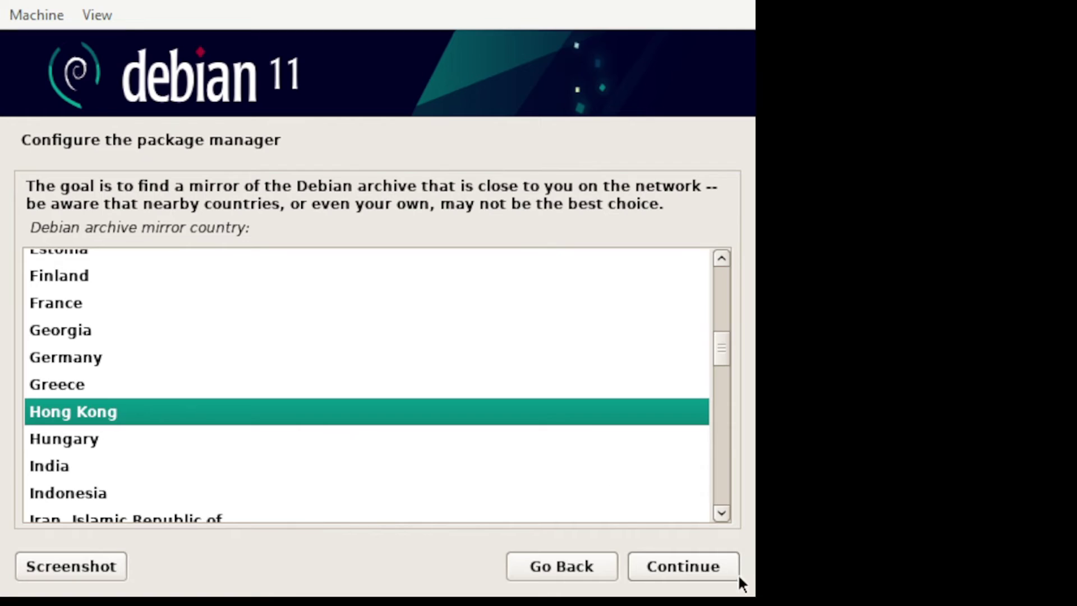
- Confirm Hong Kong, accept the deb.debian.org mirror, and leave the HTTP proxy blank
{"action": "left_click", "coordinate": [678, 566]}
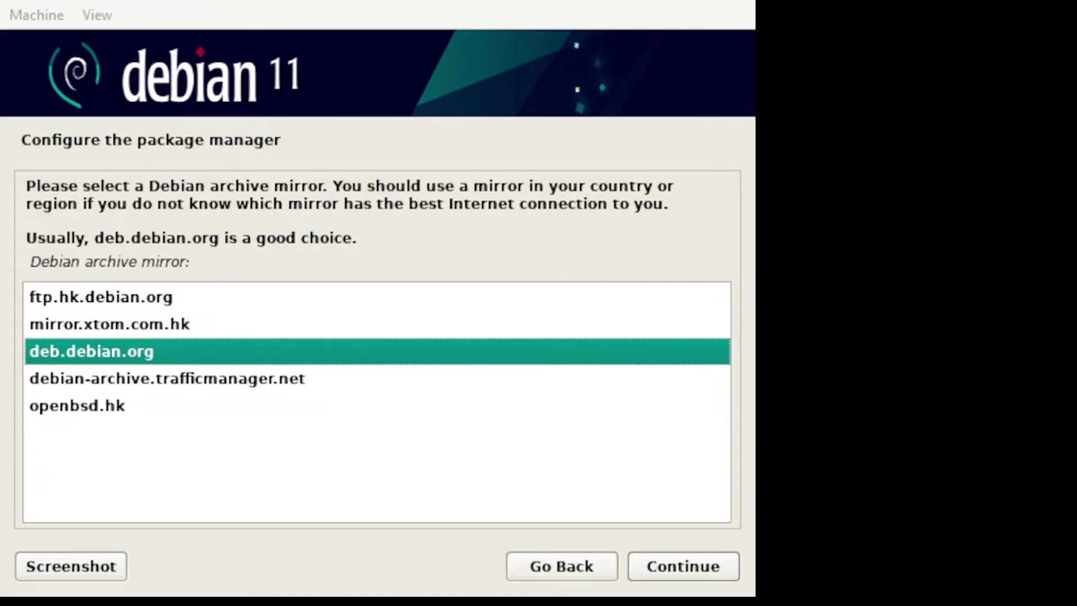
{"action": "left_click", "coordinate": [686, 560]}
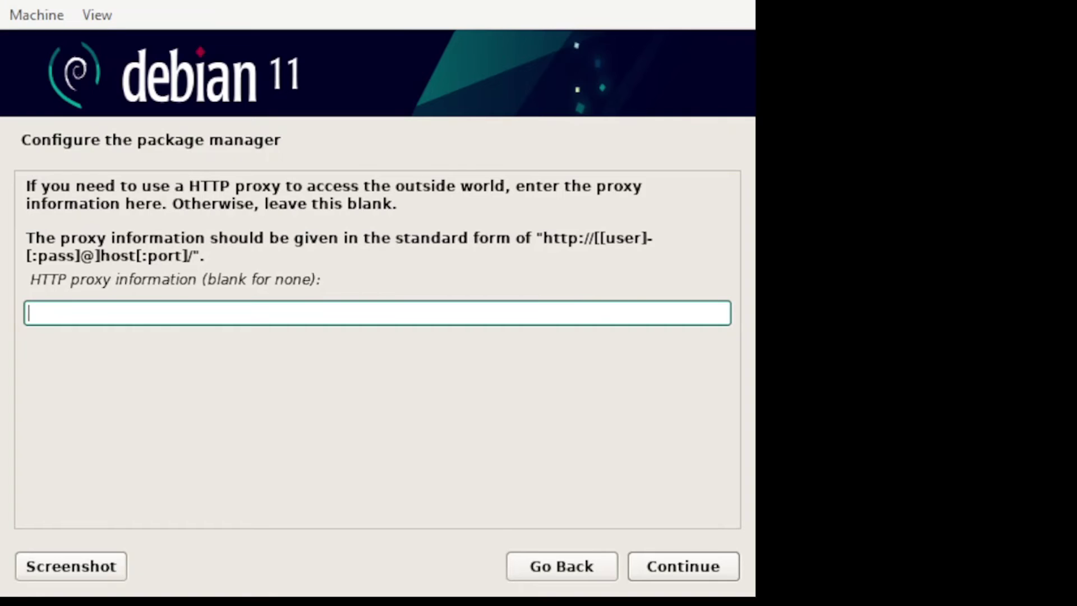
{"action": "left_click", "coordinate": [679, 566]}
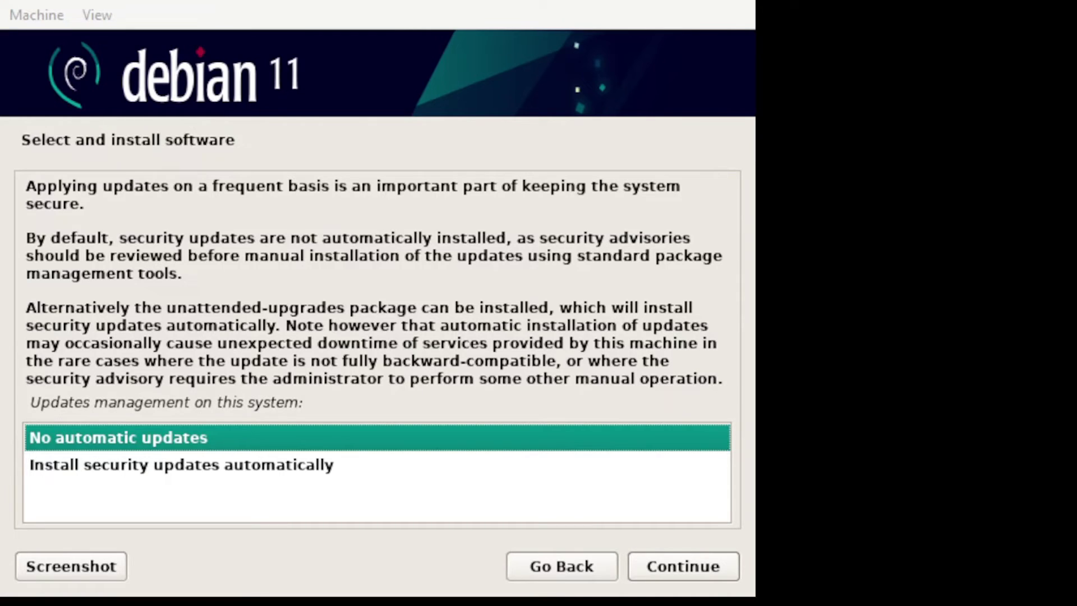
- Enable automatic security updates and decline the package usage survey
{"action": "left_click", "coordinate": [191, 466]}
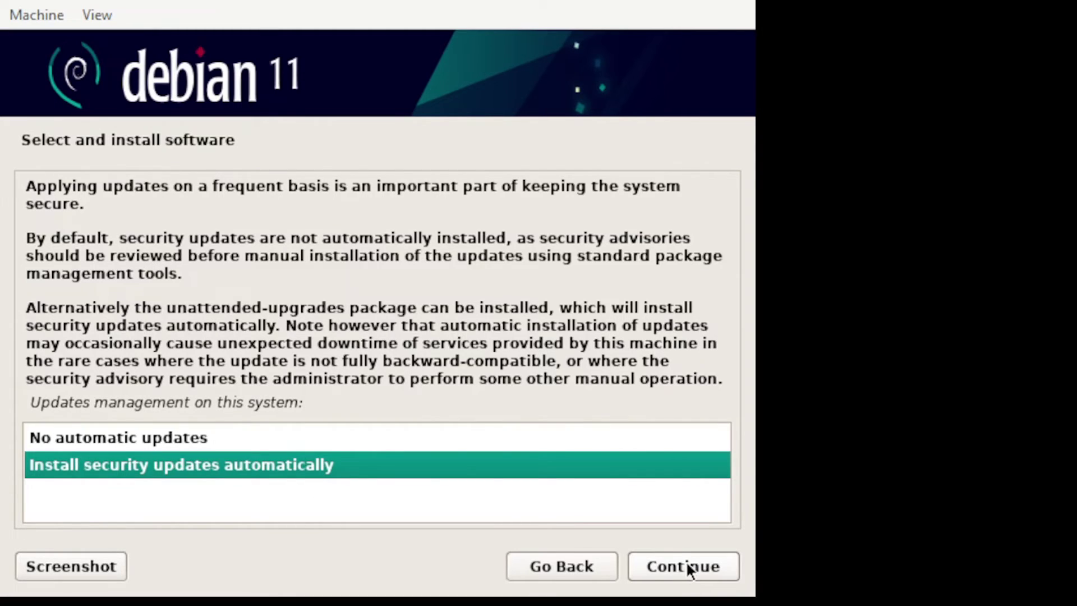
{"action": "left_click", "coordinate": [687, 565]}
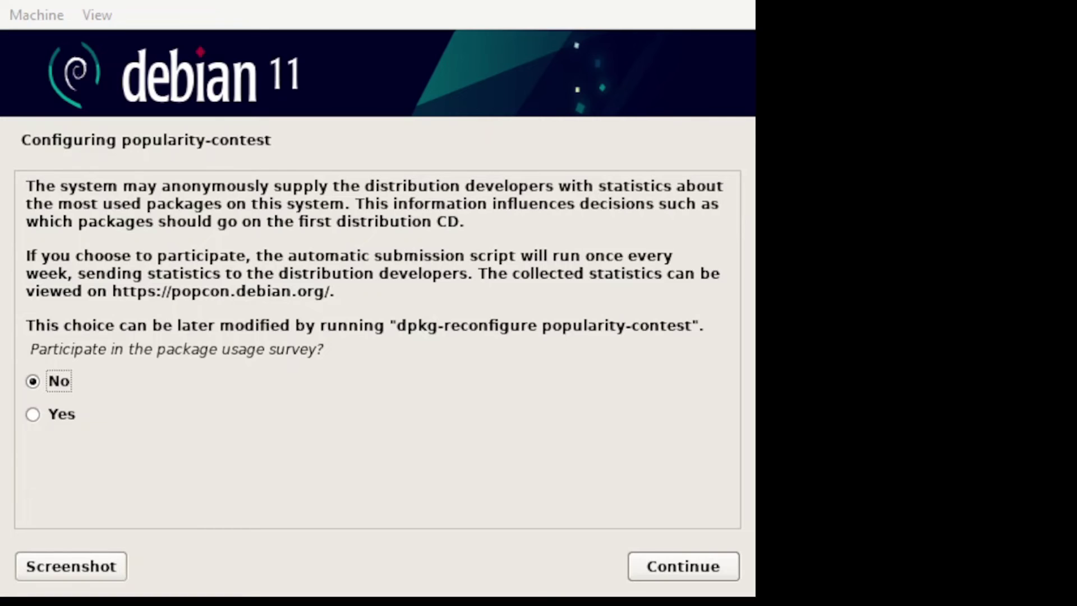
{"action": "left_click", "coordinate": [667, 567]}
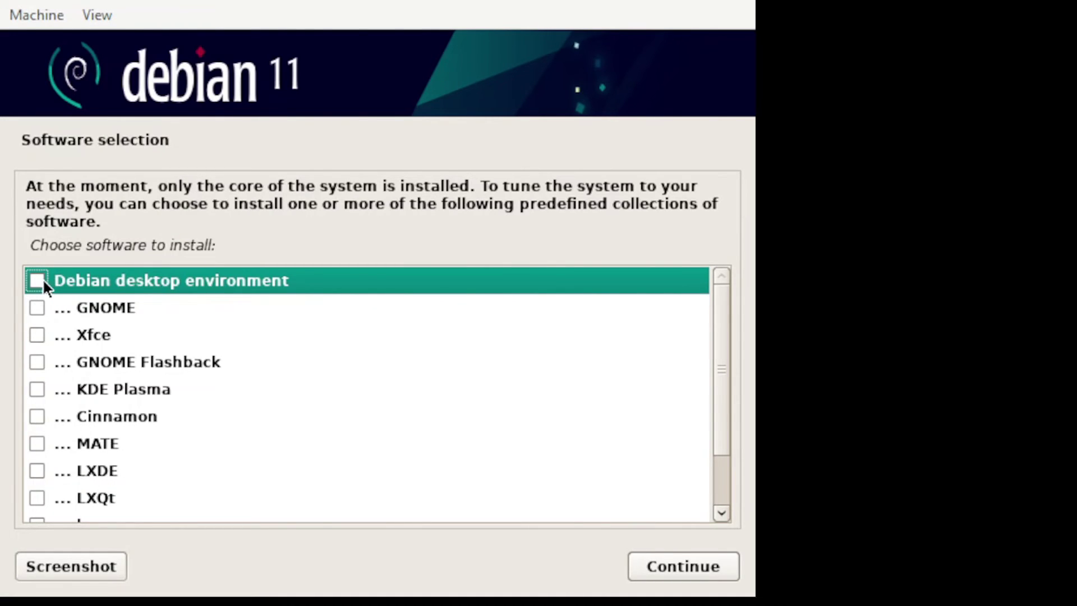
- Add GNOME to the software selection and start installing the chosen collections
{"action": "left_click", "coordinate": [37, 308]}
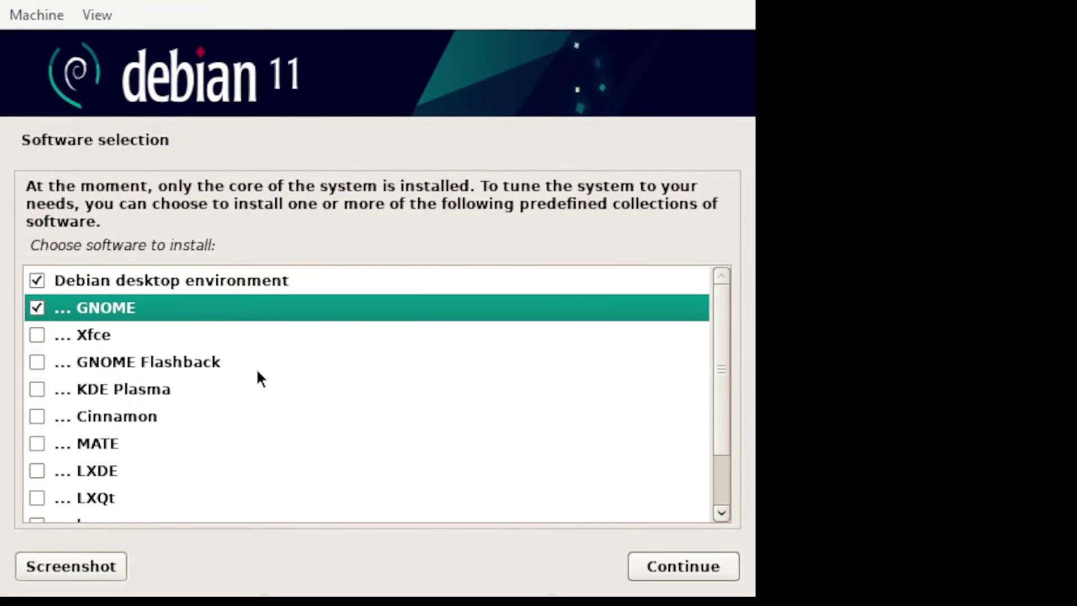
{"action": "scroll", "coordinate": [256, 371], "scroll_direction": "down", "scroll_amount": 2}
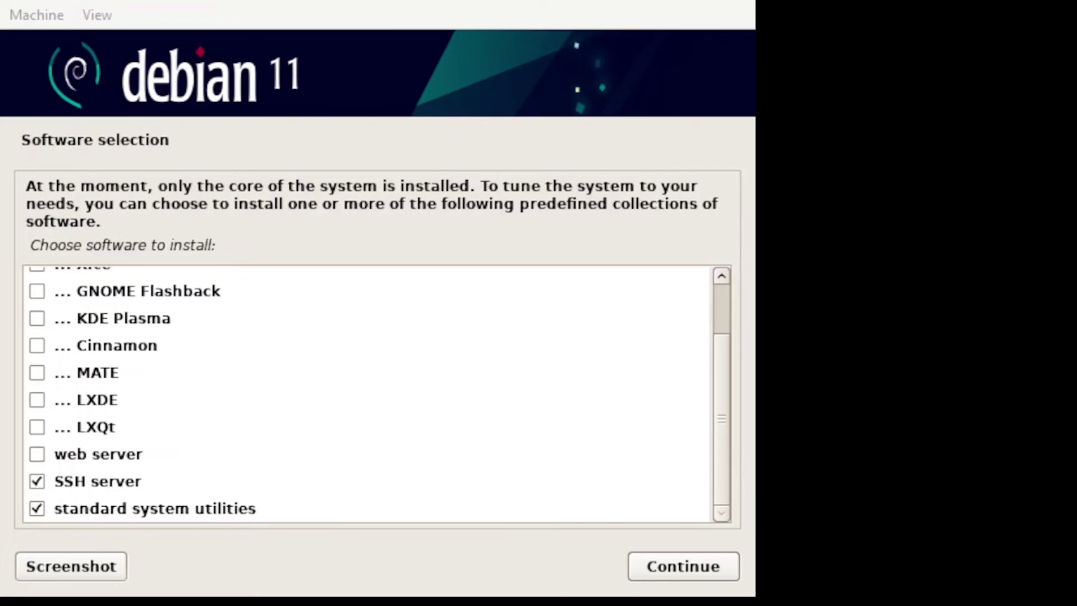
{"action": "scroll", "coordinate": [534, 404], "scroll_direction": "up", "scroll_amount": 2}
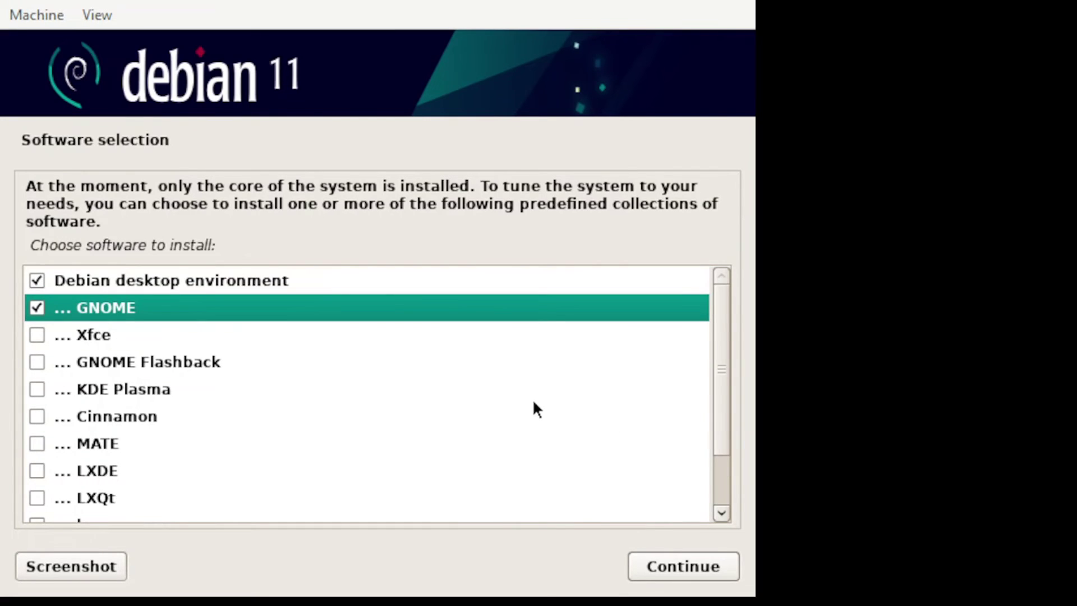
{"action": "scroll", "coordinate": [534, 402], "scroll_direction": "down", "scroll_amount": 3}
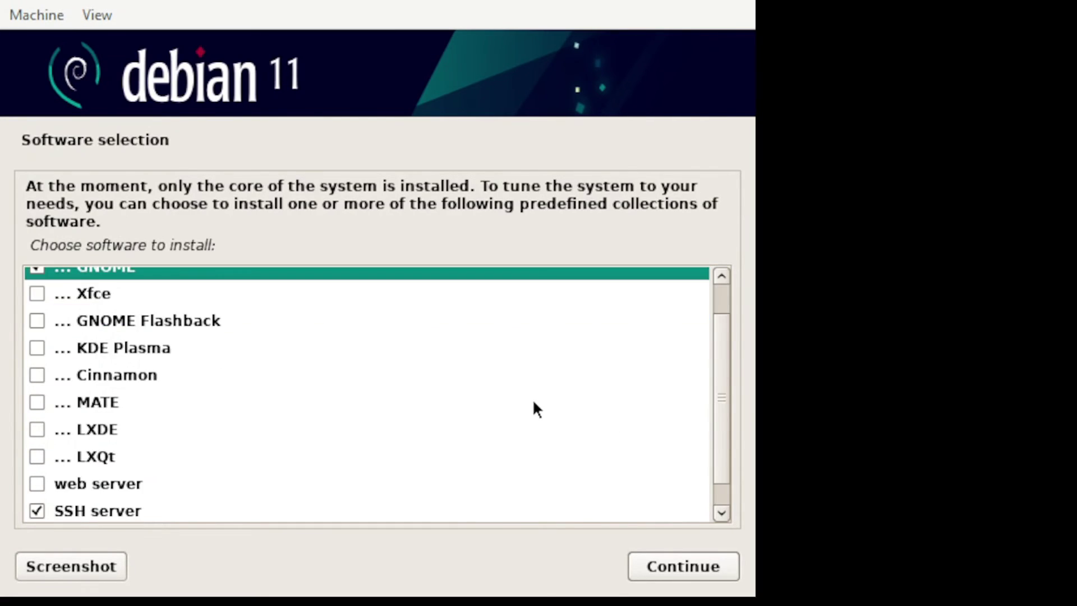
{"action": "left_click", "coordinate": [674, 567]}
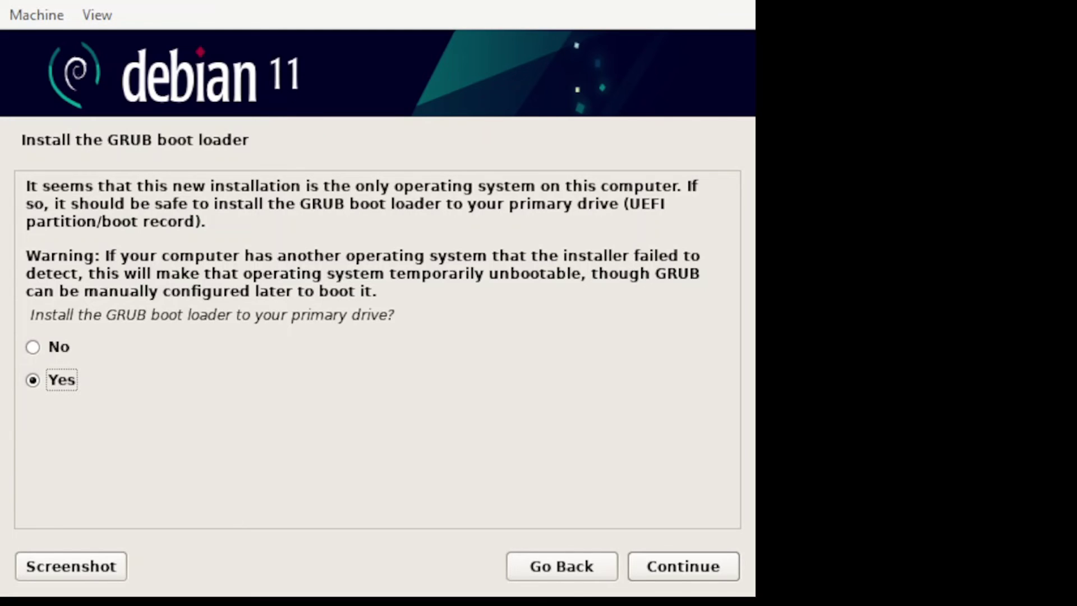
- Agree to install GRUB and choose /dev/sda as the boot loader device
{"action": "left_click", "coordinate": [673, 569]}
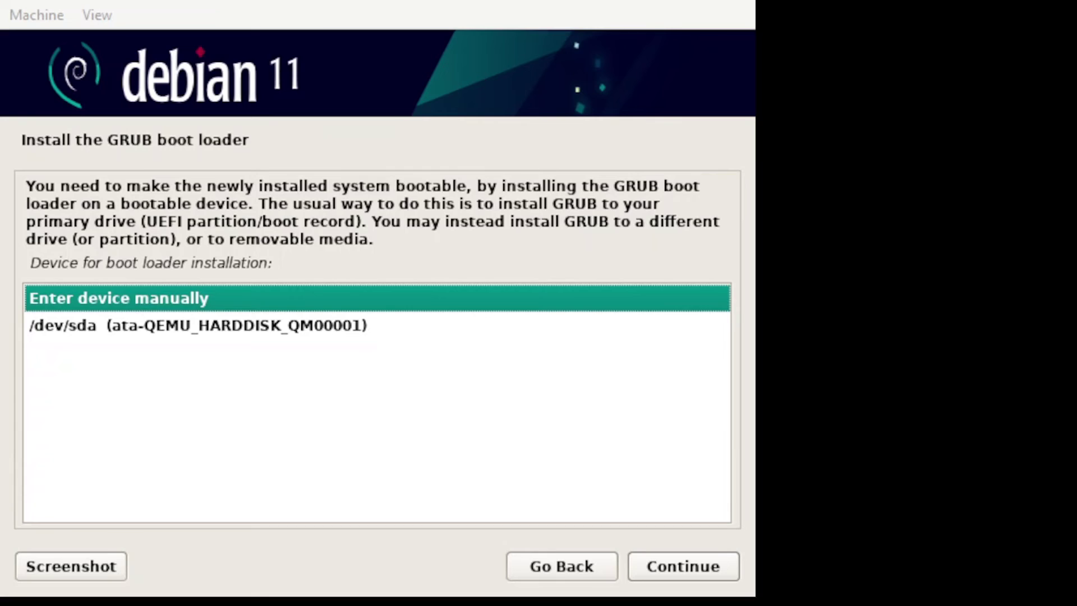
{"action": "left_click", "coordinate": [225, 326]}
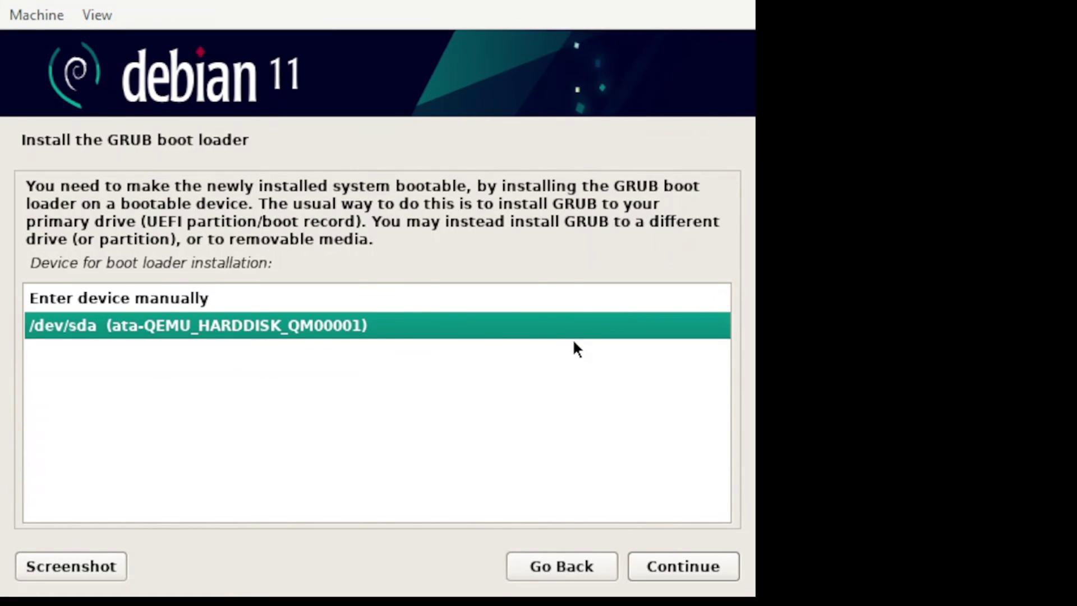
{"action": "left_click", "coordinate": [668, 567]}
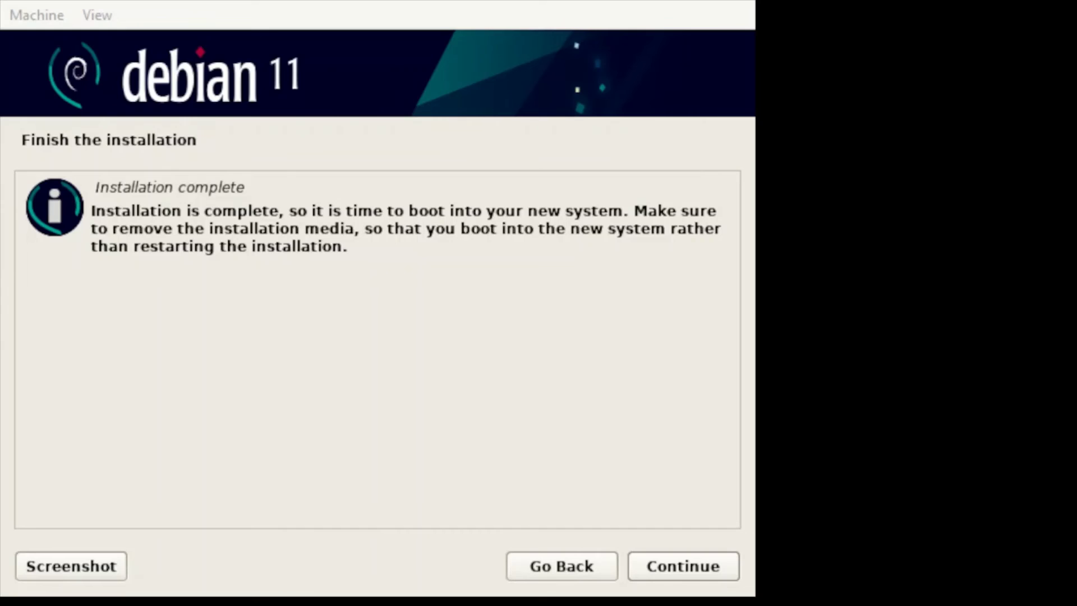
- Continue past Installation complete so the VM reboots into Debian's GNOME login screen
{"action": "left_click", "coordinate": [682, 578]}
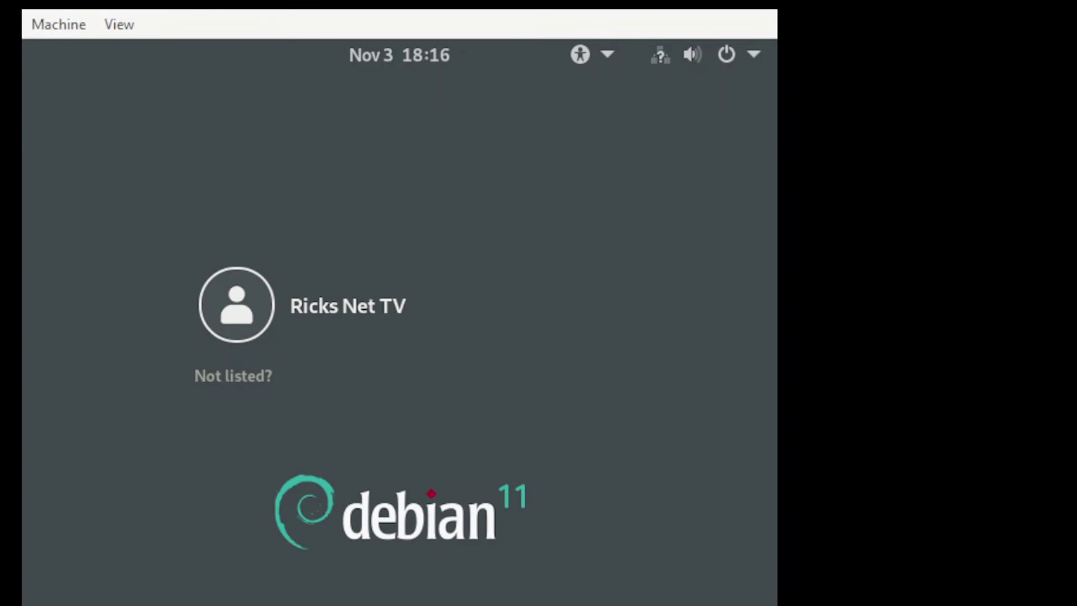
- Sign in to the Debian GNOME desktop with the user account's password
{"action": "left_click", "coordinate": [296, 291]}
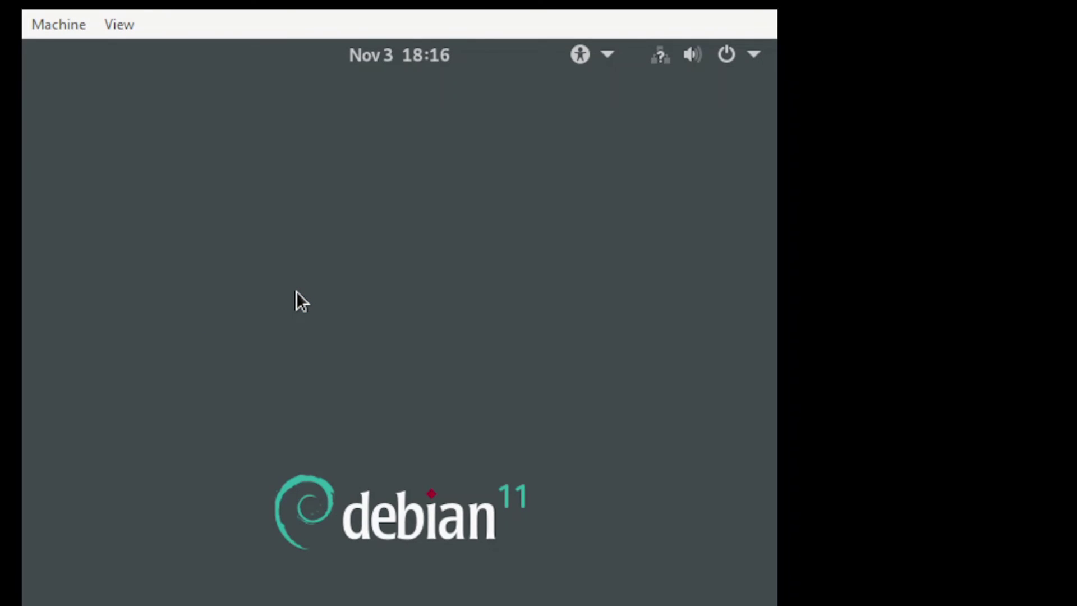
{"action": "type", "text": "•••••"}
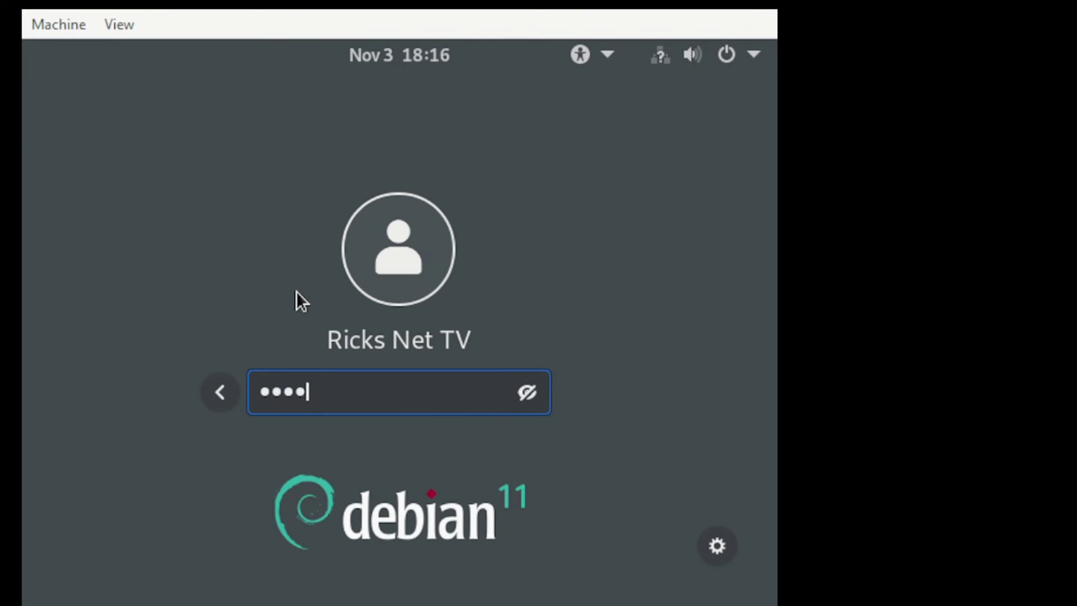
{"action": "key", "text": "Return"}
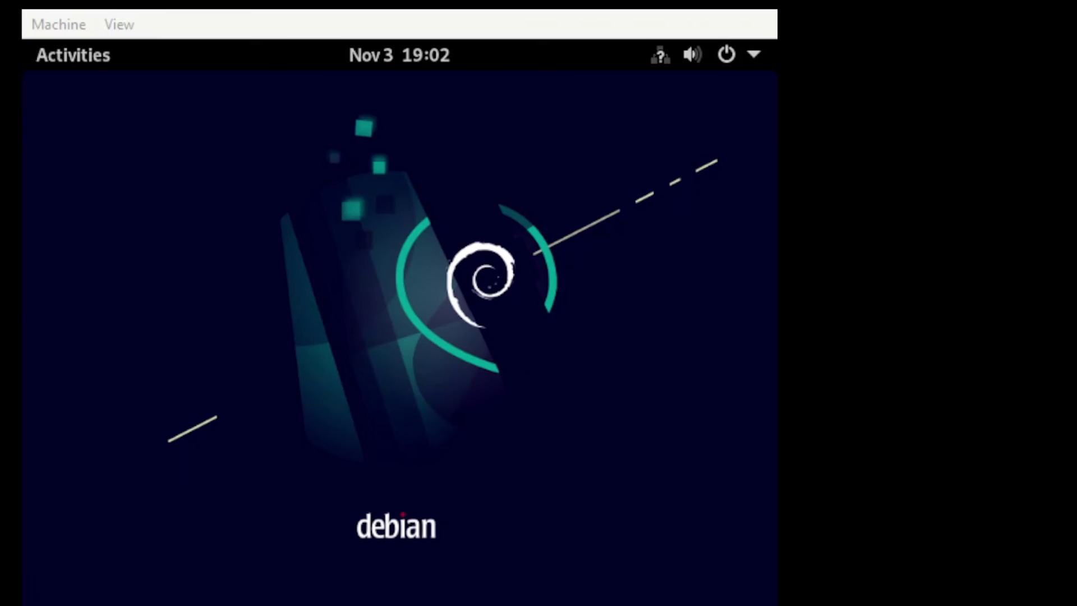
- Power off the Debian VM from the GNOME system menu and confirm the shutdown
{"action": "left_click", "coordinate": [728, 60]}
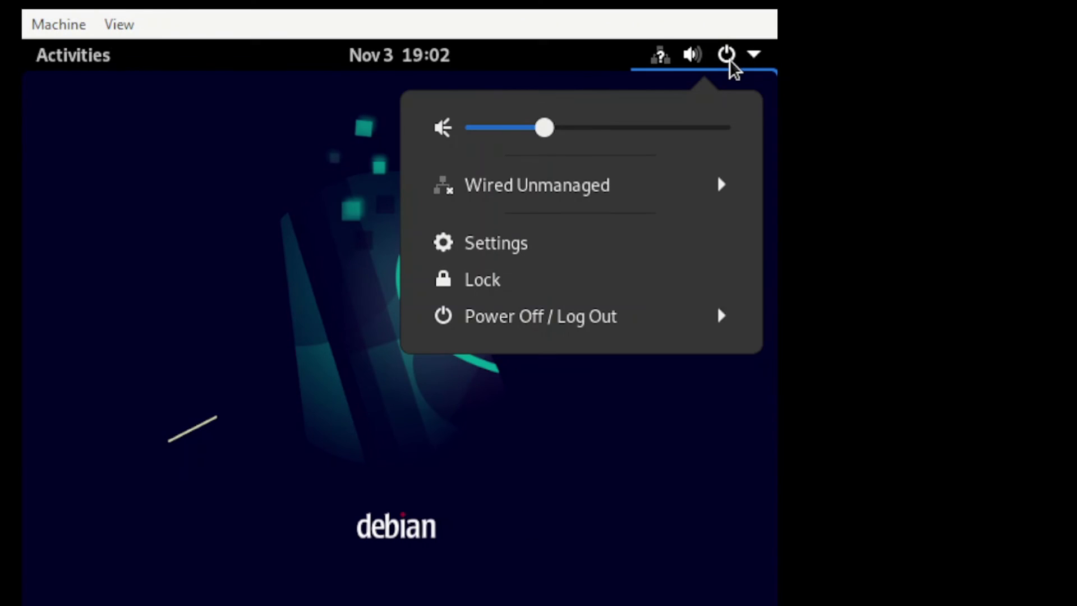
{"action": "left_click", "coordinate": [554, 320]}
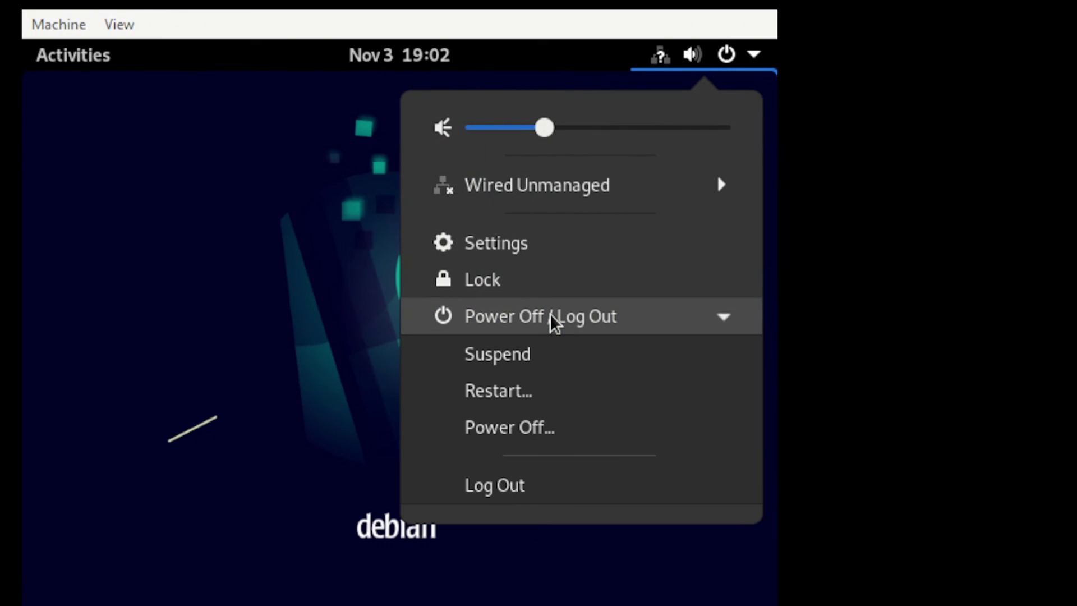
{"action": "left_click", "coordinate": [487, 432]}
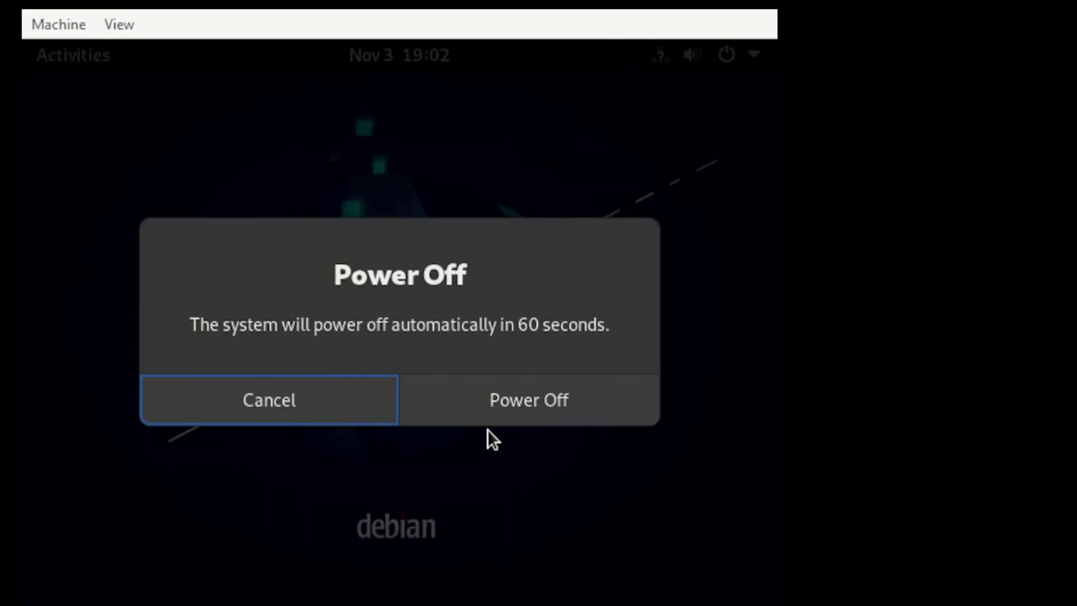
{"action": "left_click", "coordinate": [507, 402]}
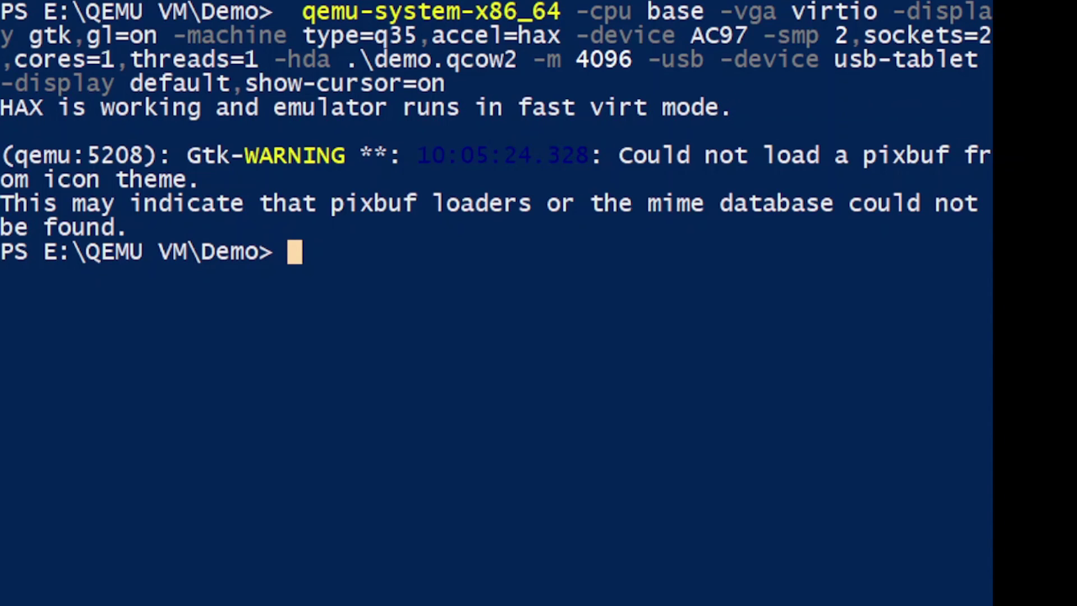
- Rerun the previous qemu-system-x86_64 command with the -cdrom netinst ISO argument removed
{"action": "key", "text": "Up"}
{"action": "key", "text": "Up"}
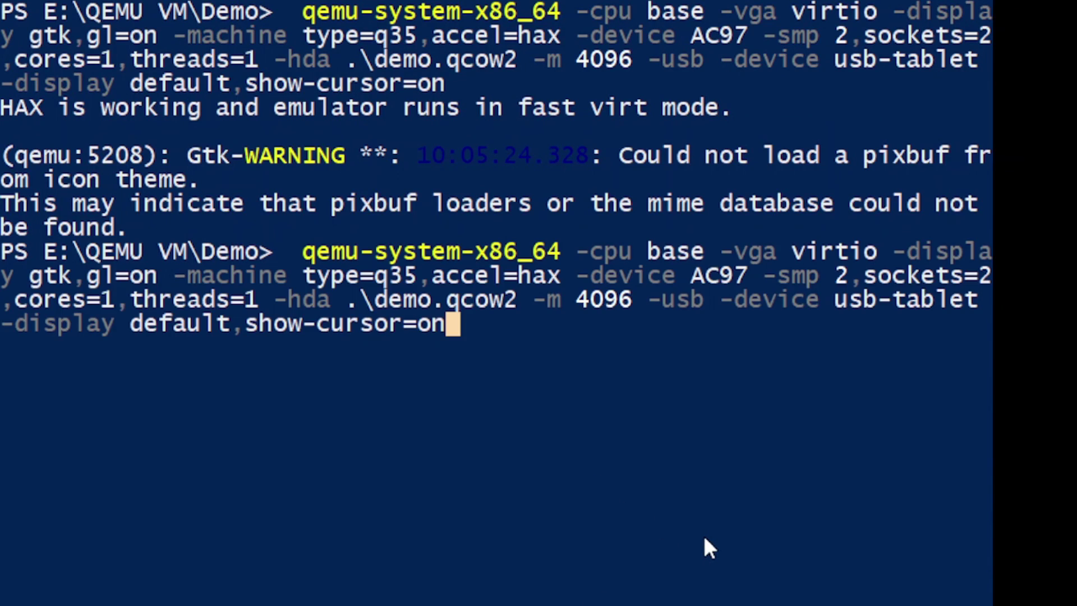
{"action": "key", "text": "Up"}
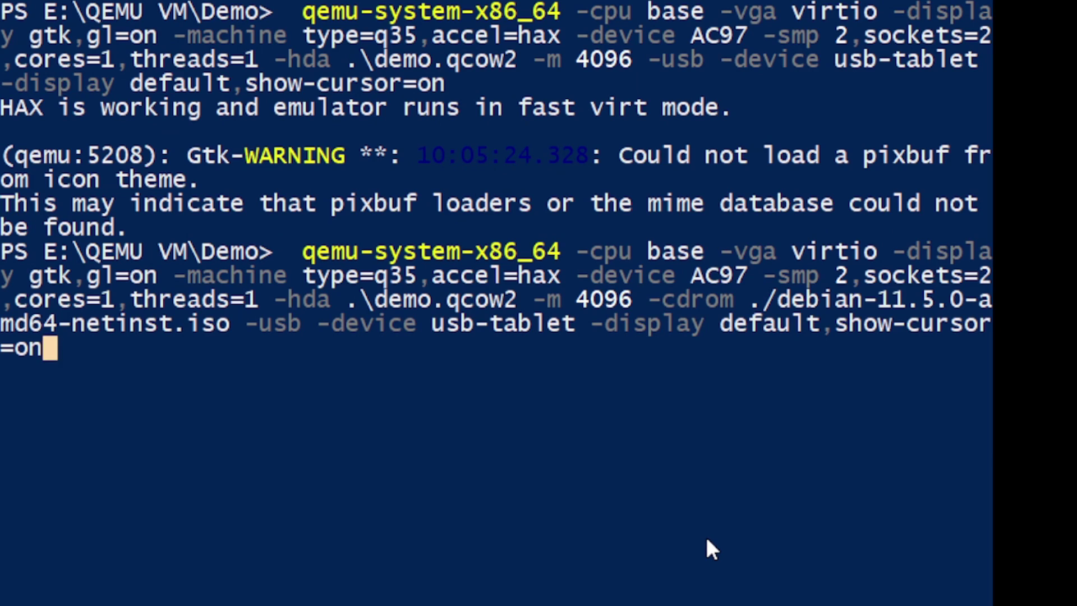
{"action": "key", "text": "Left"}
{"action": "key", "text": "Left"}
{"action": "key", "text": "Left"}
{"action": "key", "text": "Left"}
{"action": "key", "text": "Left"}
{"action": "key", "text": "Left"}
{"action": "key", "text": "Left"}
{"action": "key", "text": "Left"}
{"action": "key", "text": "Left"}
{"action": "key", "text": "Left"}
{"action": "key", "text": "Left"}
{"action": "key", "text": "Left"}
{"action": "key", "text": "Left"}
{"action": "key", "text": "Left"}
{"action": "key", "text": "Left"}
{"action": "key", "text": "Left"}
{"action": "key", "text": "Left"}
{"action": "key", "text": "Left"}
{"action": "key", "text": "Left"}
{"action": "key", "text": "Left"}
{"action": "key", "text": "Left"}
{"action": "key", "text": "Left"}
{"action": "key", "text": "Left"}
{"action": "key", "text": "Left"}
{"action": "key", "text": "Left"}
{"action": "key", "text": "Left"}
{"action": "key", "text": "Left"}
{"action": "key", "text": "Left"}
{"action": "key", "text": "Left"}
{"action": "key", "text": "Left"}
{"action": "key", "text": "Left"}
{"action": "key", "text": "Left"}
{"action": "key", "text": "Left"}
{"action": "key", "text": "Left"}
{"action": "key", "text": "Left"}
{"action": "key", "text": "Left"}
{"action": "key", "text": "Left"}
{"action": "key", "text": "Left"}
{"action": "key", "text": "Left"}
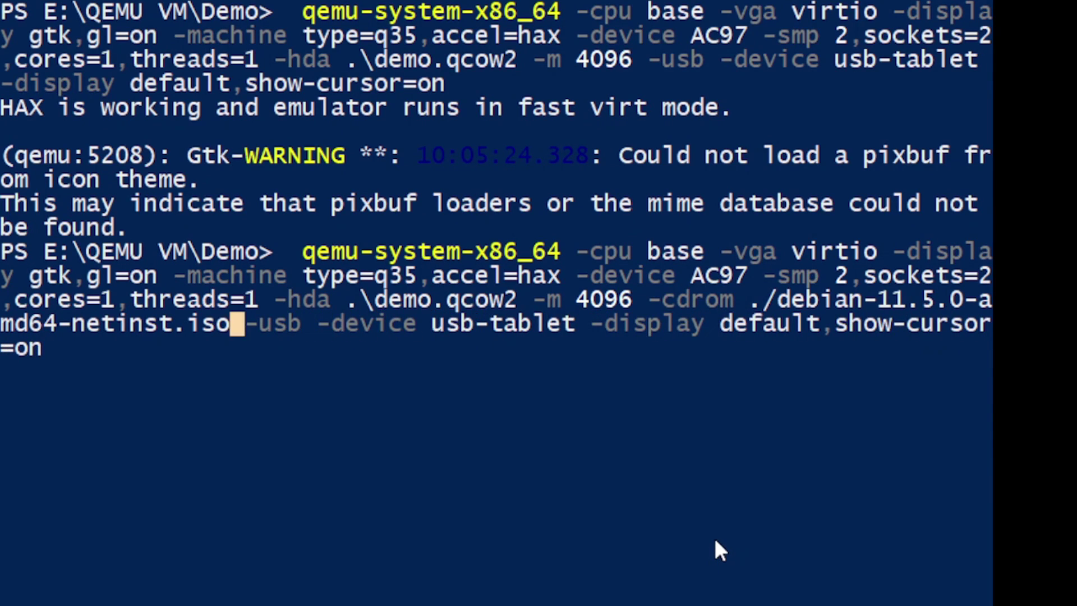
{"action": "key", "text": "BackSpace"}
{"action": "key", "text": "BackSpace"}
{"action": "key", "text": "BackSpace"}
{"action": "key", "text": "BackSpace"}
{"action": "key", "text": "BackSpace"}
{"action": "key", "text": "BackSpace"}
{"action": "key", "text": "BackSpace"}
{"action": "key", "text": "BackSpace"}
{"action": "key", "text": "BackSpace"}
{"action": "key", "text": "BackSpace"}
{"action": "key", "text": "BackSpace"}
{"action": "key", "text": "BackSpace"}
{"action": "key", "text": "BackSpace"}
{"action": "key", "text": "BackSpace"}
{"action": "key", "text": "BackSpace"}
{"action": "key", "text": "BackSpace"}
{"action": "key", "text": "BackSpace"}
{"action": "key", "text": "BackSpace"}
{"action": "key", "text": "BackSpace"}
{"action": "key", "text": "BackSpace"}
{"action": "key", "text": "BackSpace"}
{"action": "key", "text": "BackSpace"}
{"action": "key", "text": "BackSpace"}
{"action": "key", "text": "BackSpace"}
{"action": "key", "text": "BackSpace"}
{"action": "key", "text": "BackSpace"}
{"action": "key", "text": "BackSpace"}
{"action": "key", "text": "BackSpace"}
{"action": "key", "text": "BackSpace"}
{"action": "key", "text": "BackSpace"}
{"action": "key", "text": "BackSpace"}
{"action": "key", "text": "BackSpace"}
{"action": "key", "text": "BackSpace"}
{"action": "key", "text": "BackSpace"}
{"action": "key", "text": "BackSpace"}
{"action": "key", "text": "BackSpace"}
{"action": "key", "text": "BackSpace"}
{"action": "key", "text": "BackSpace"}
{"action": "key", "text": "BackSpace"}
{"action": "key", "text": "BackSpace"}
{"action": "key", "text": "BackSpace"}
{"action": "key", "text": "Return"}
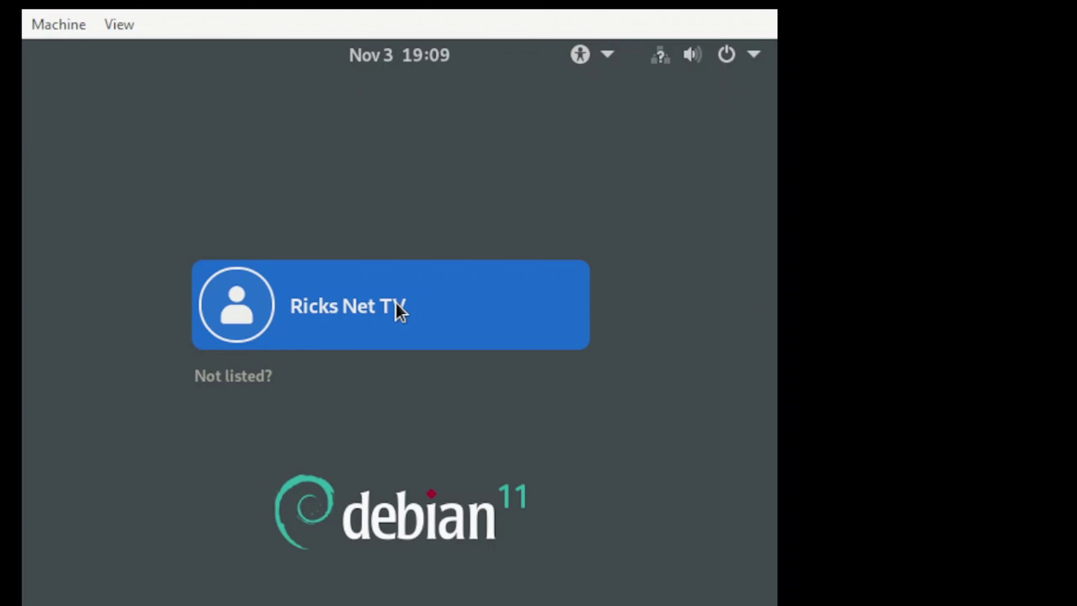
- Log in as the Debian user with its password at the GNOME login screen
{"action": "left_click", "coordinate": [395, 307]}
{"action": "type", "text": "•••••"}
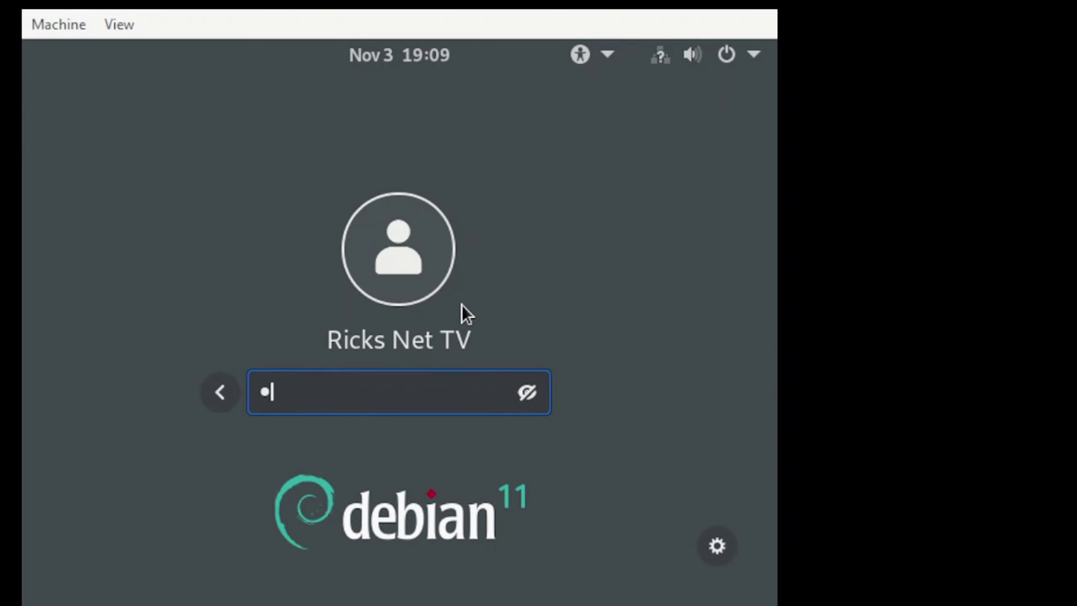
{"action": "key", "text": "Return"}
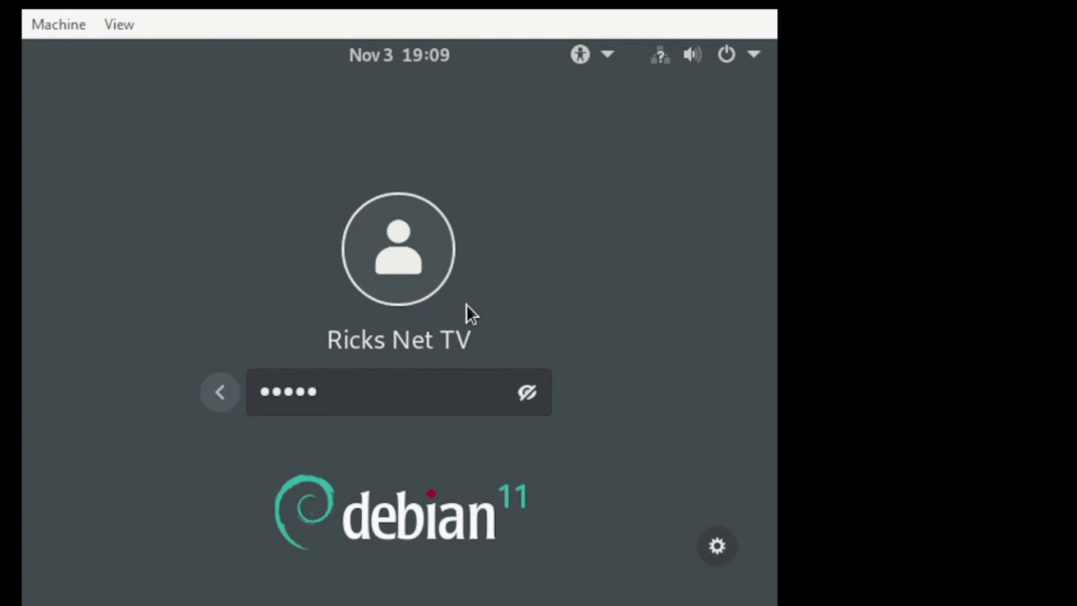